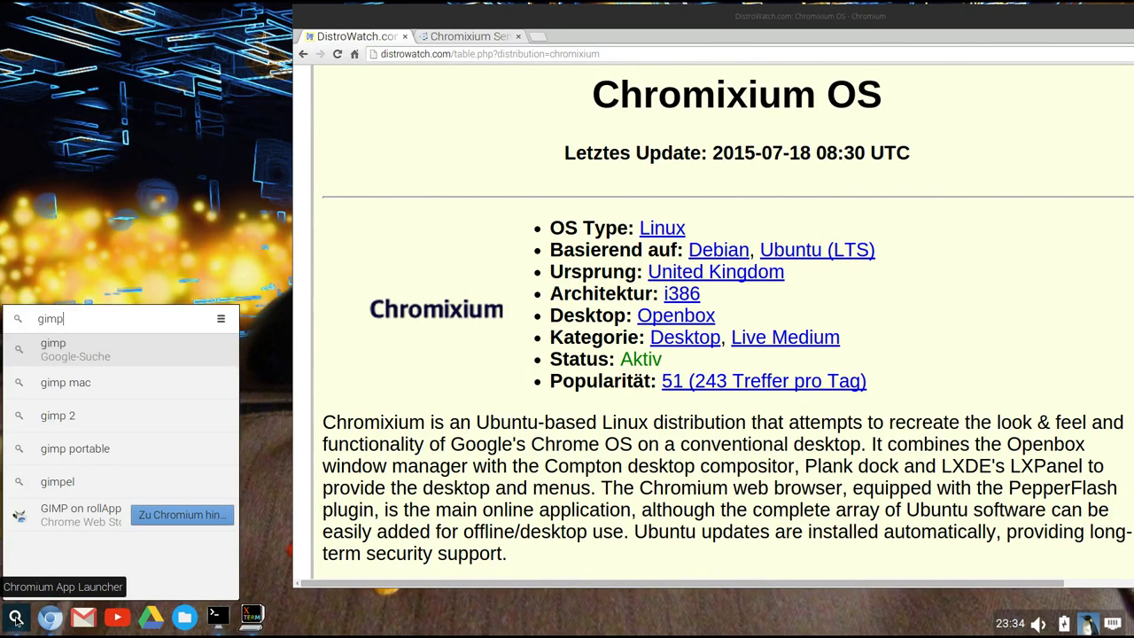
# - Dismiss the app launcher and close the Chromium browser window
pyautogui.click(16, 617)
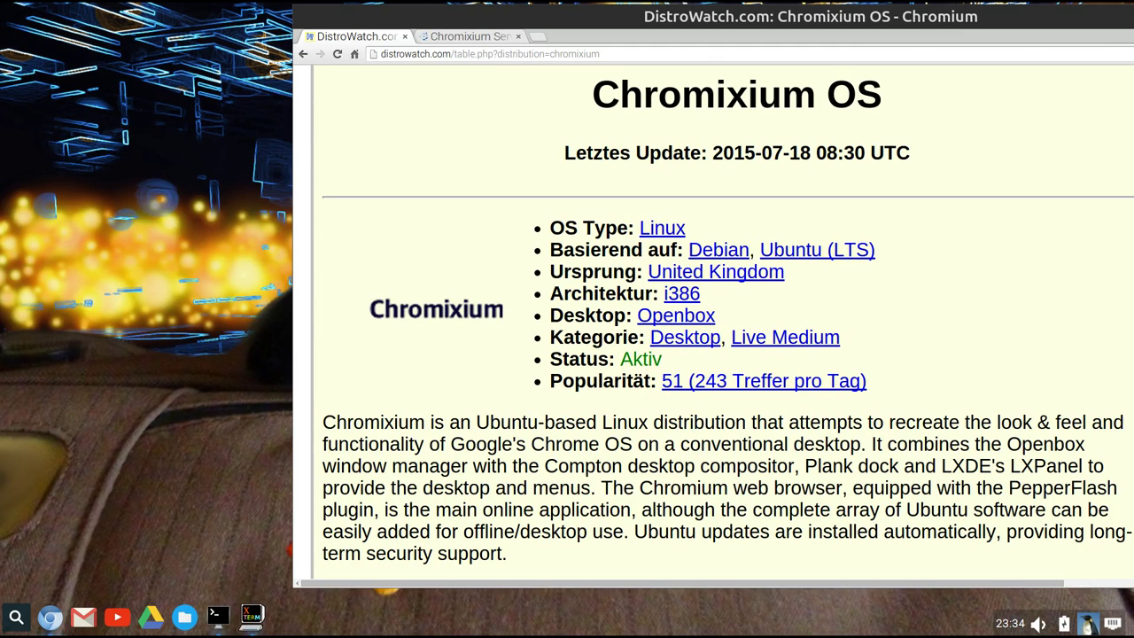
pyautogui.rightClick(43, 623)
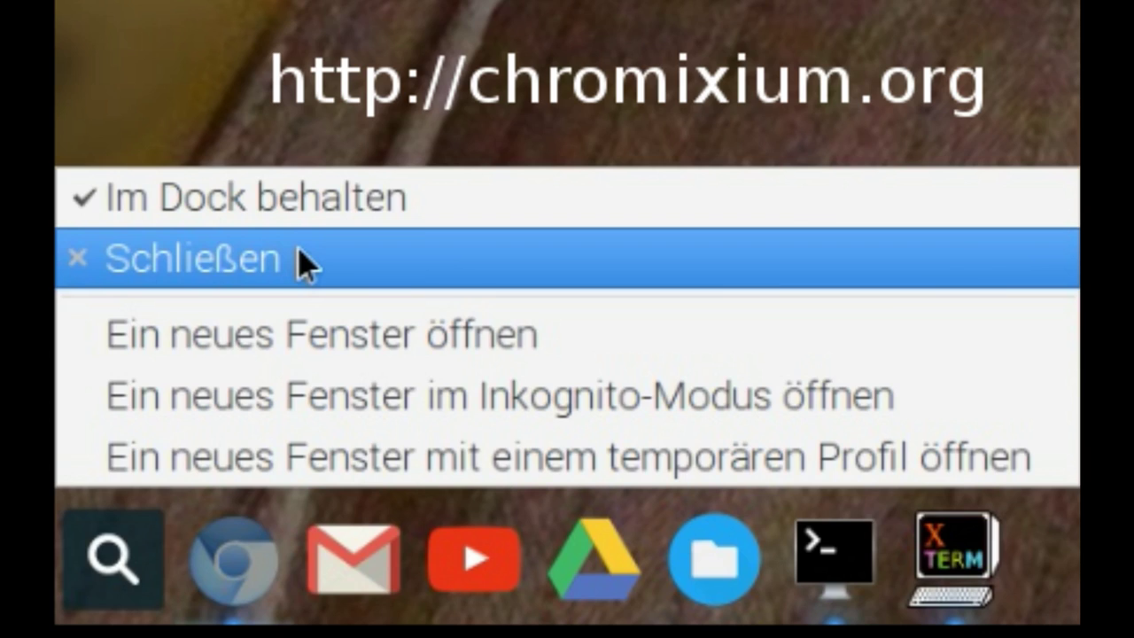
pyautogui.click(301, 259)
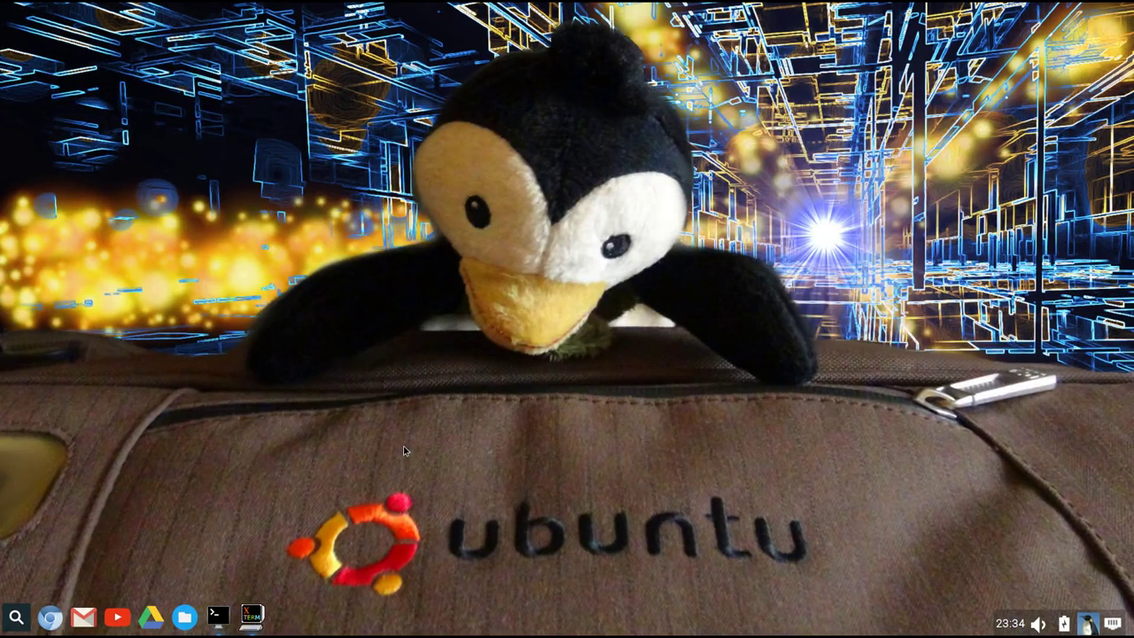
# - Open a terminal window and close it again
pyautogui.hotkey('ctrl', 'alt', 't')
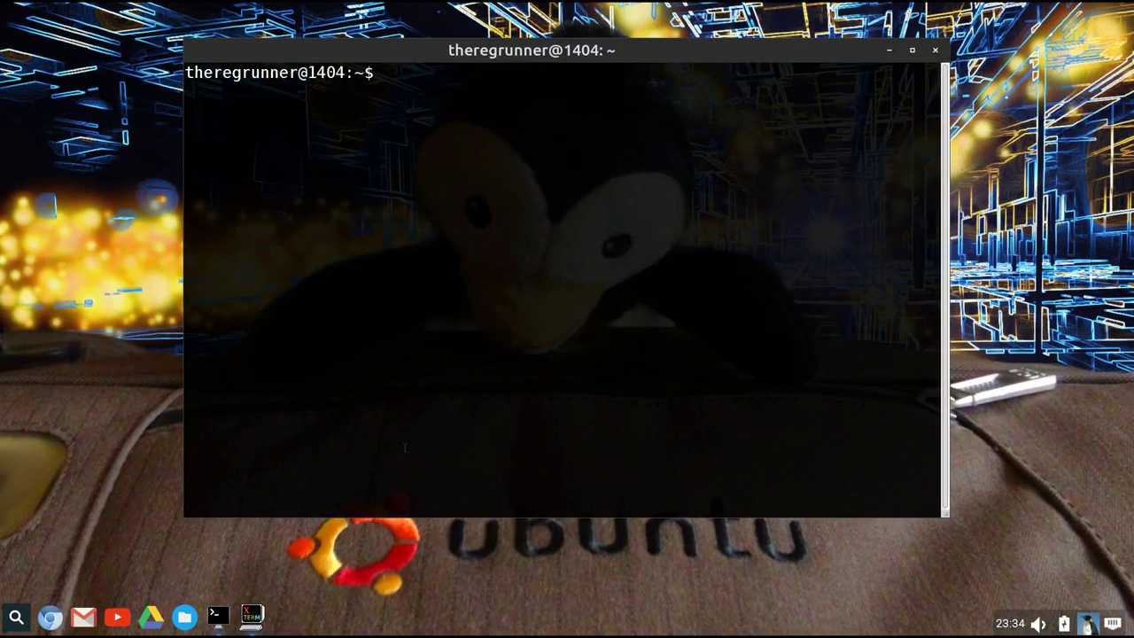
pyautogui.click(935, 50)
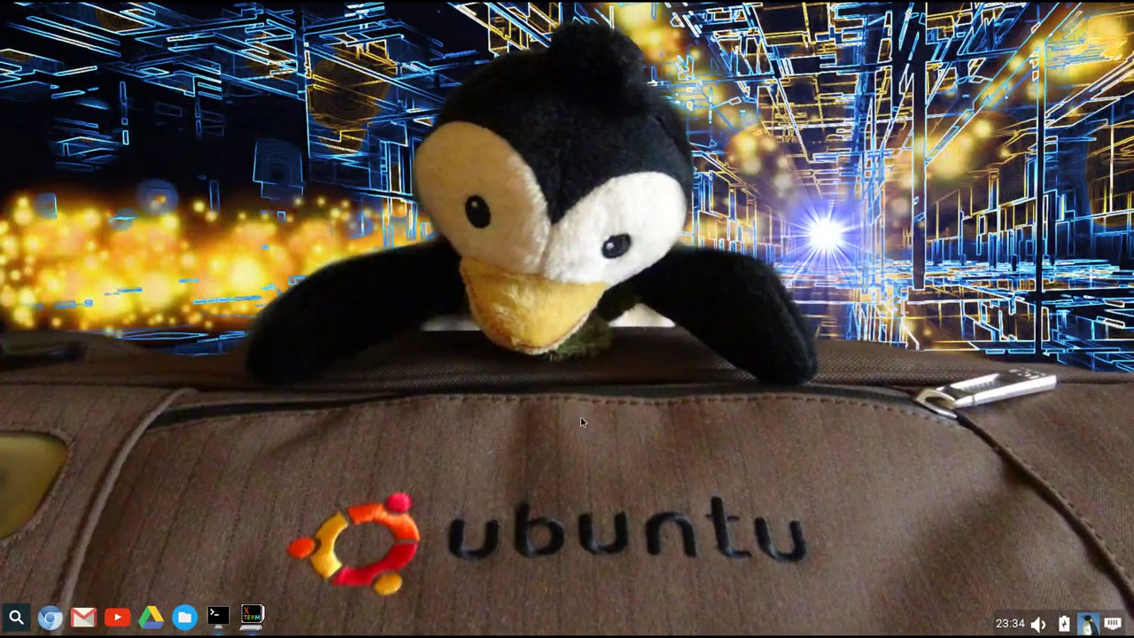
# - Run the program gnome-terminal through the desktop's run-command prompt and set Terminal to stay in the dock
pyautogui.rightClick(528, 418)
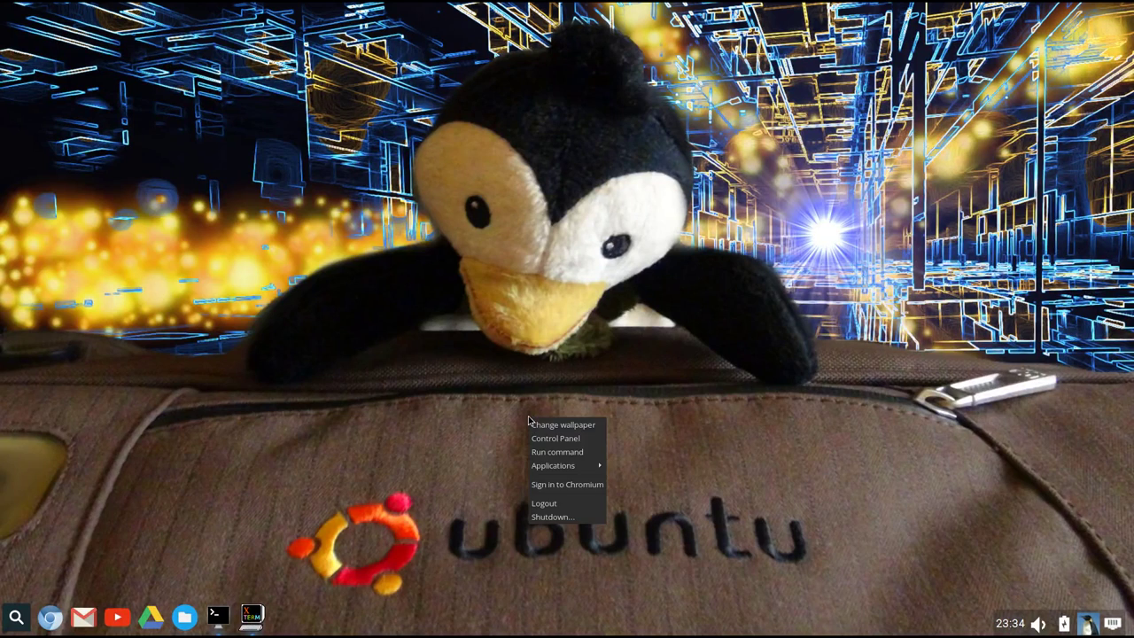
pyautogui.click(563, 458)
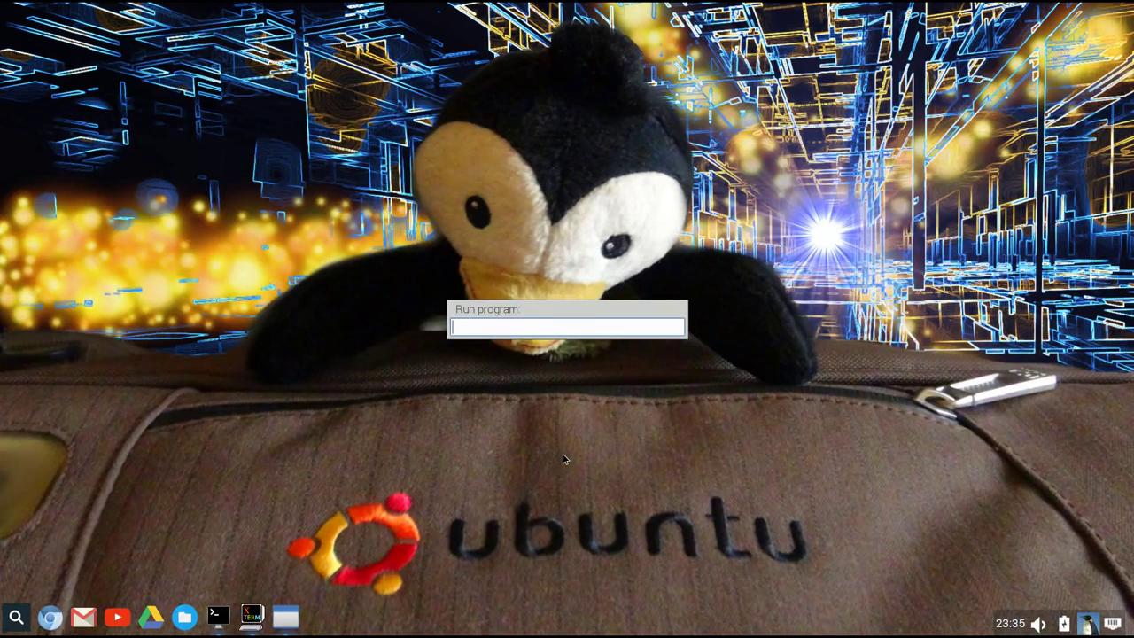
pyautogui.write('gnome-terminal')
pyautogui.press('Return')
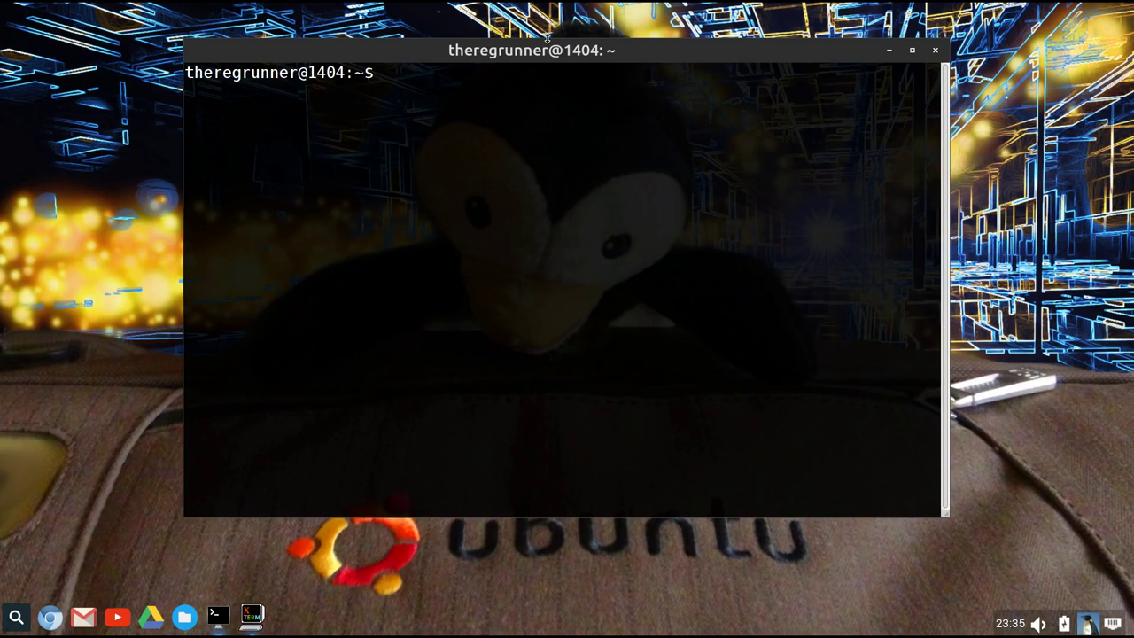
pyautogui.moveTo(536, 55); pyautogui.dragTo(536, 75)
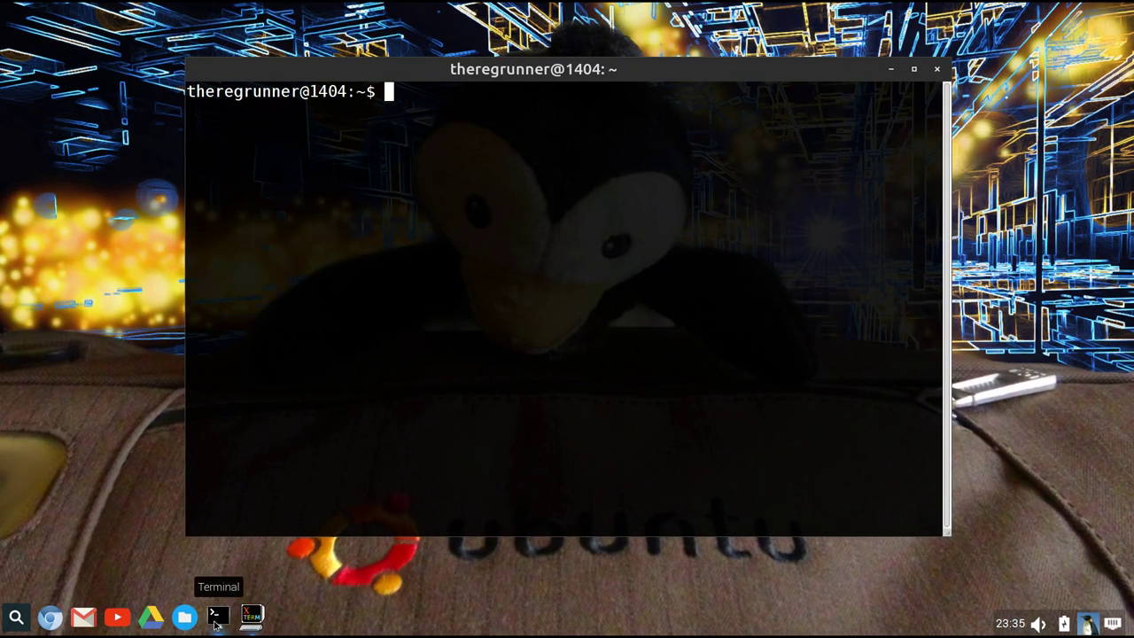
pyautogui.rightClick(214, 620)
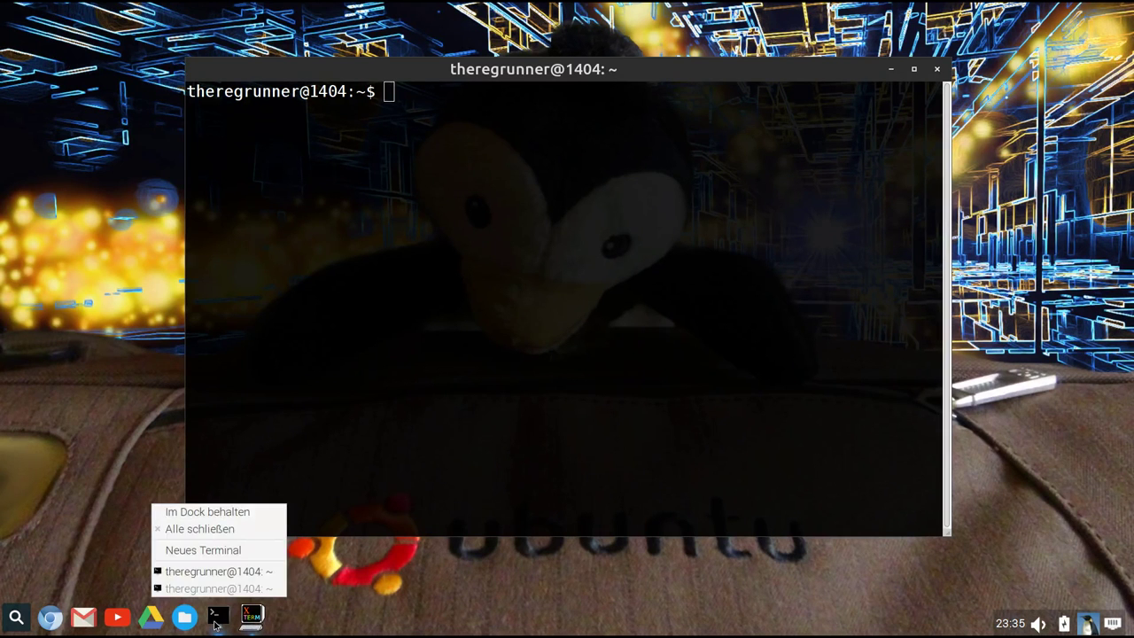
pyautogui.click(219, 516)
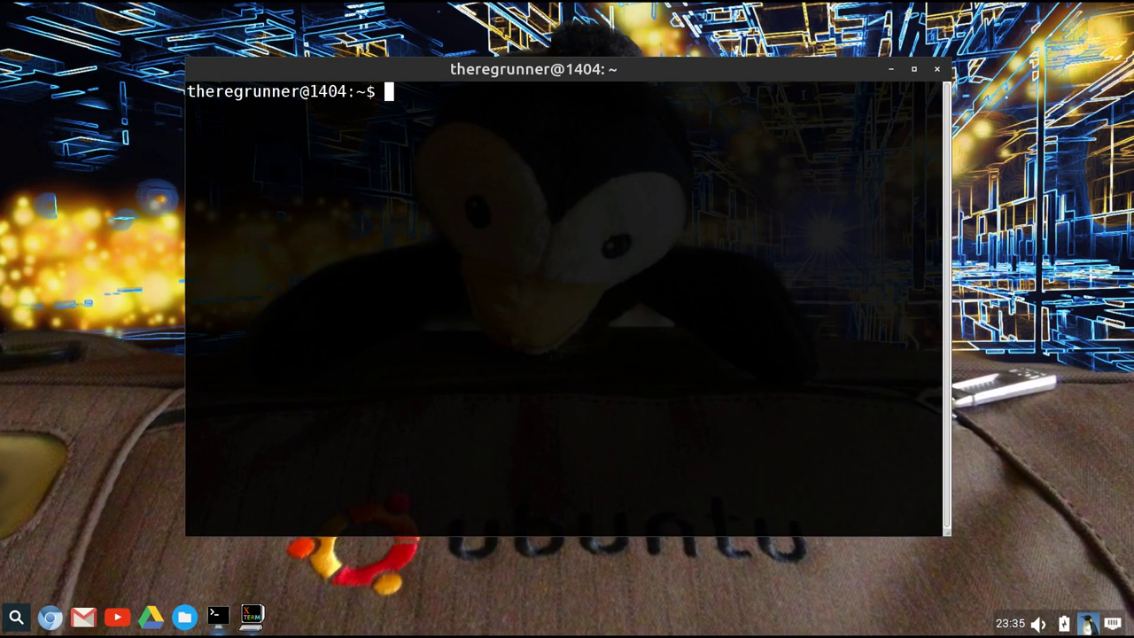
# - Draft the command sudo apt-get install thunderbird at the terminal prompt and close the window without running it
pyautogui.write('sudo apt-get install')
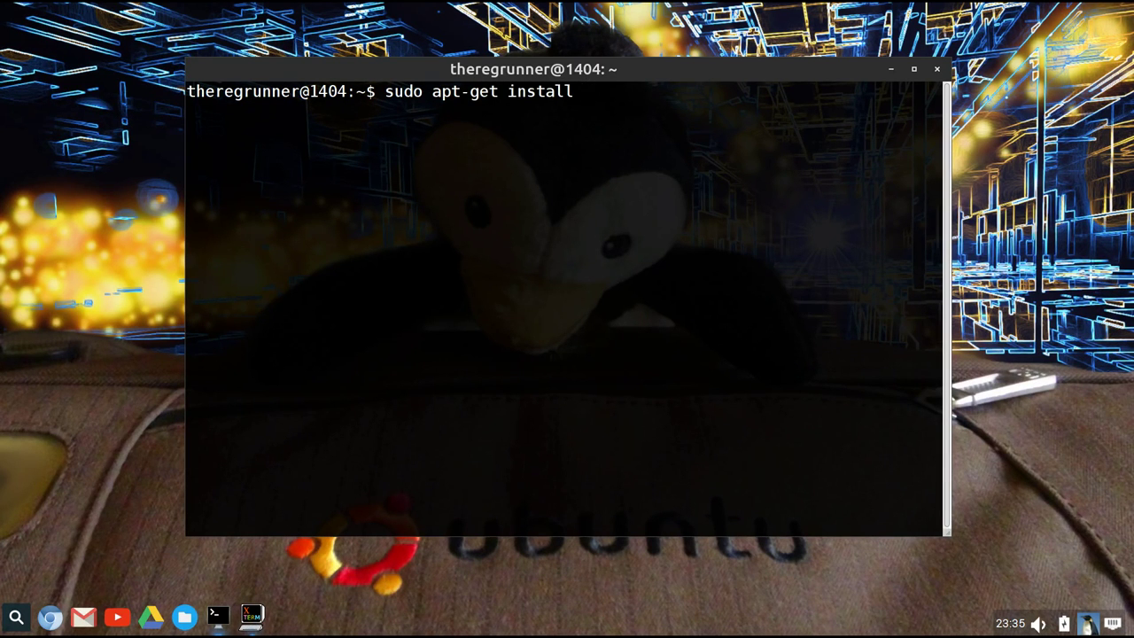
pyautogui.write(' gimp')
pyautogui.press('BackSpace')
pyautogui.press('BackSpace')
pyautogui.press('BackSpace')
pyautogui.press('BackSpace')
pyautogui.write('firef')
pyautogui.write('o')
pyautogui.press('BackSpace')
pyautogui.press('BackSpace')
pyautogui.press('BackSpace')
pyautogui.press('BackSpace')
pyautogui.press('BackSpace')
pyautogui.press('BackSpace')
pyautogui.write('th')
pyautogui.write('under')
pyautogui.write('birg')
pyautogui.press('BackSpace')
pyautogui.write('d')
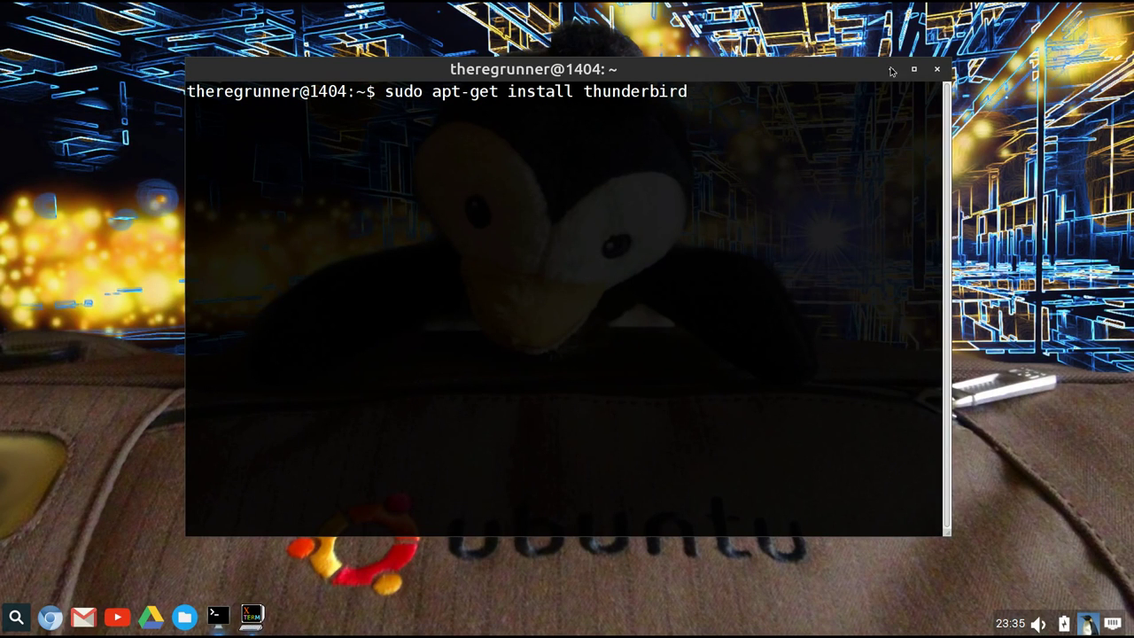
pyautogui.click(937, 70)
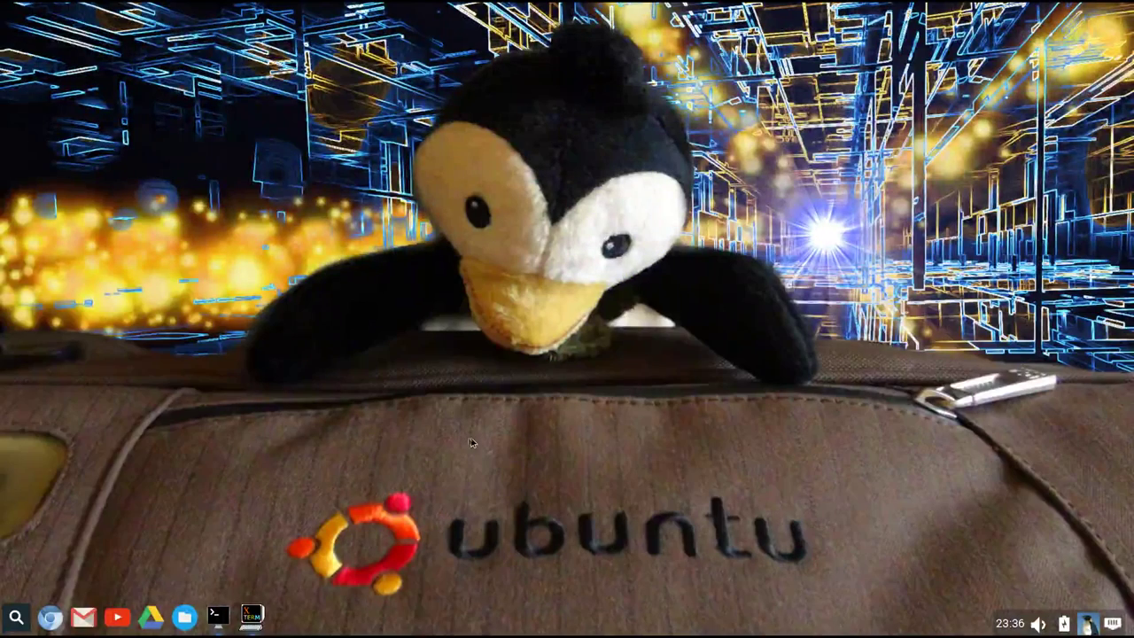
# - Open the Chromixium Control Panel from the desktop and maximize its window
pyautogui.rightClick(477, 629)
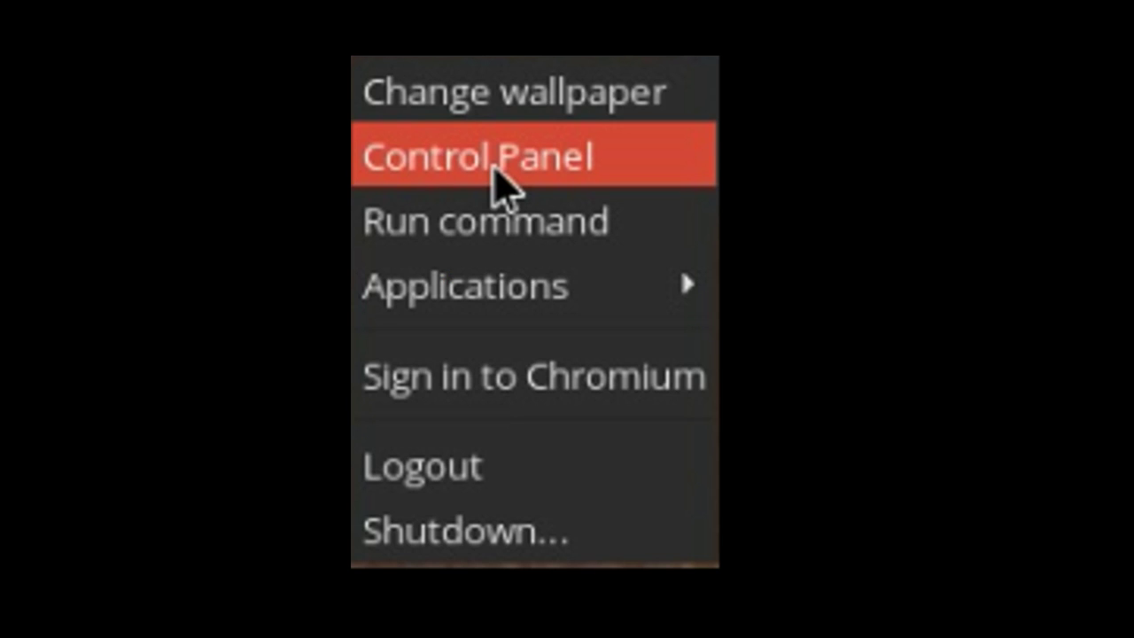
pyautogui.click(493, 168)
pyautogui.doubleClick(744, 161)
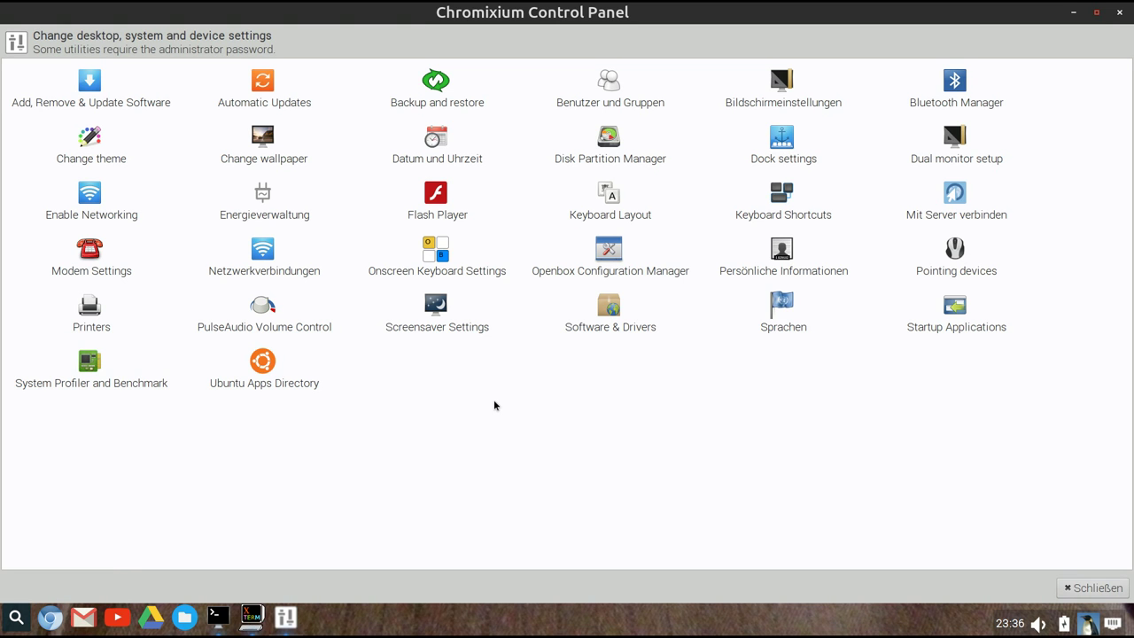
# - Open the Flash Player entry and return to the Control Panel overview
pyautogui.doubleClick(436, 200)
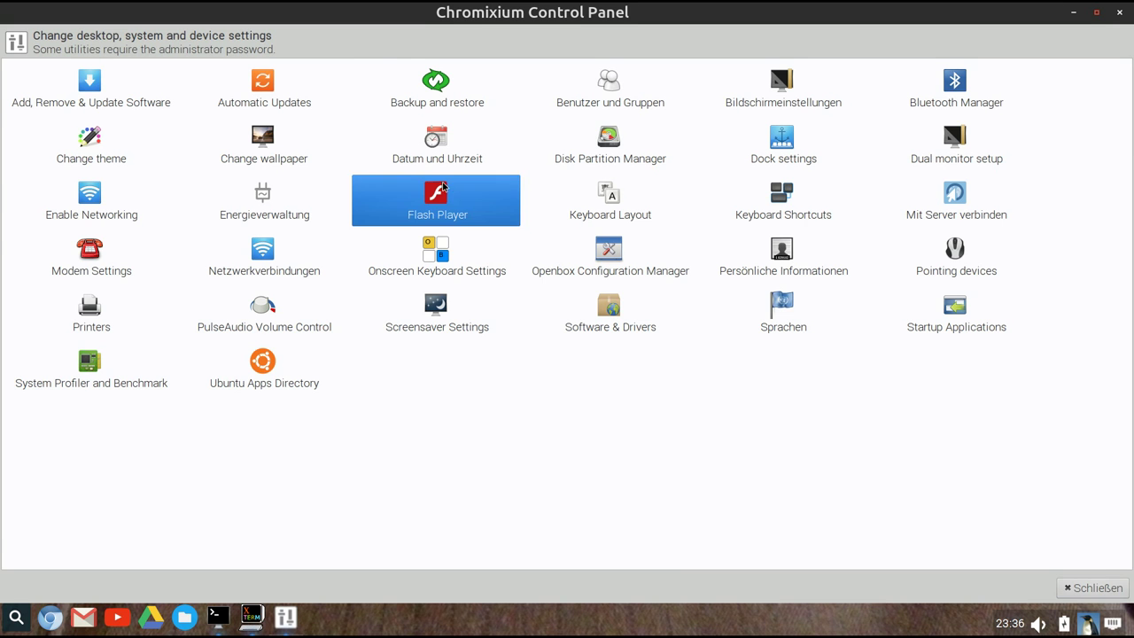
pyautogui.click(599, 403)
pyautogui.click(351, 448)
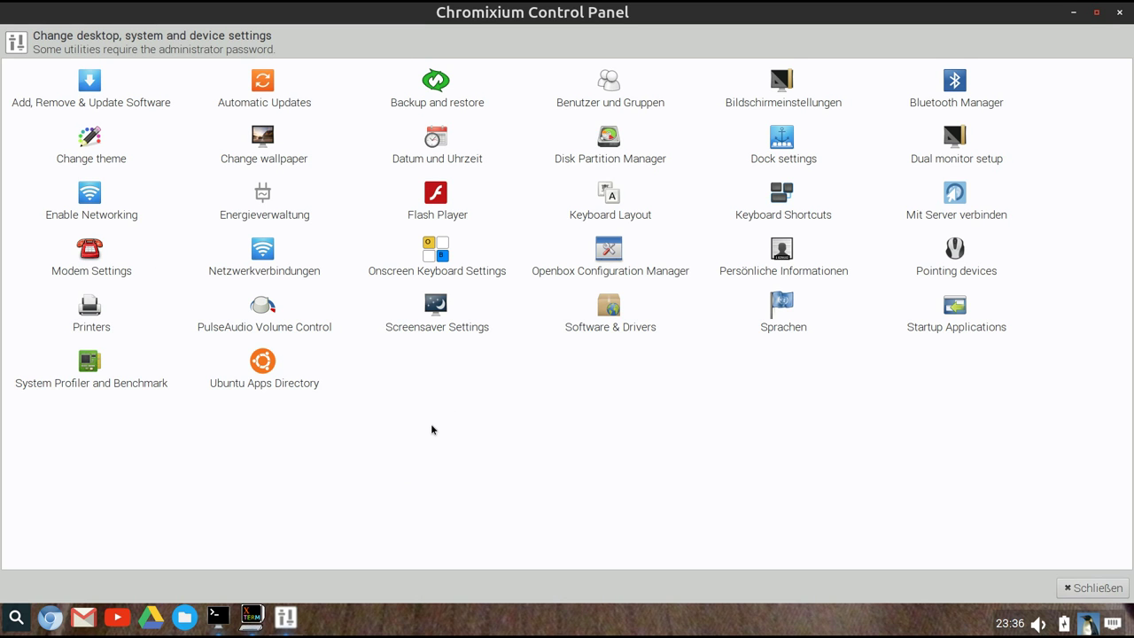
# - Open Add, Remove & Update Software by entering the administrator password, view the package list and close the package manager
pyautogui.doubleClick(91, 86)
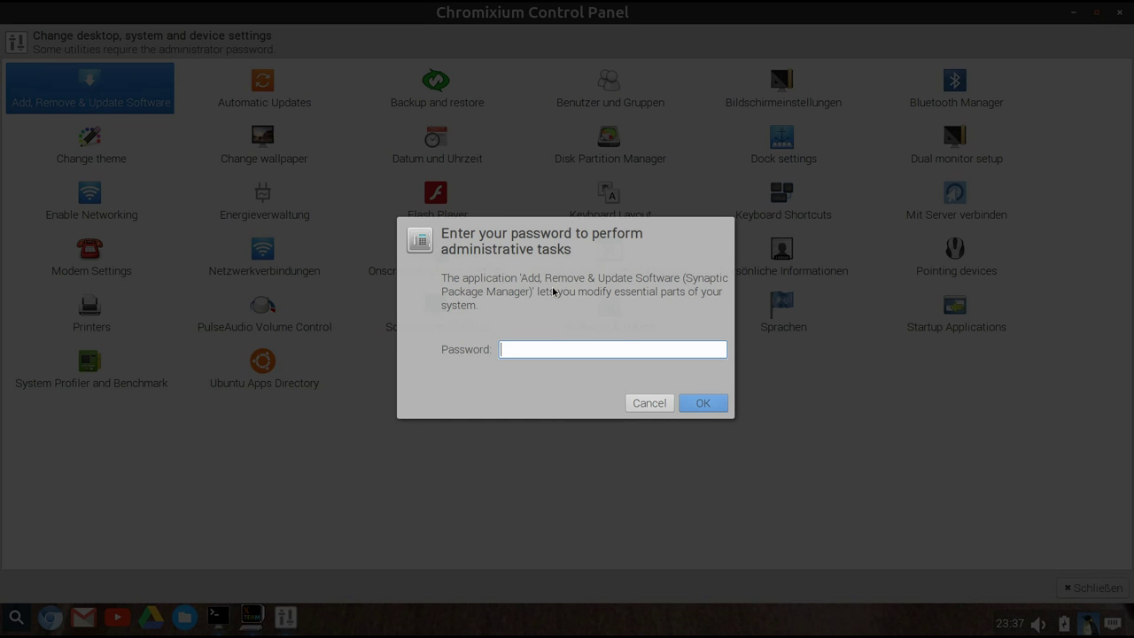
pyautogui.write('••••')
pyautogui.click(709, 403)
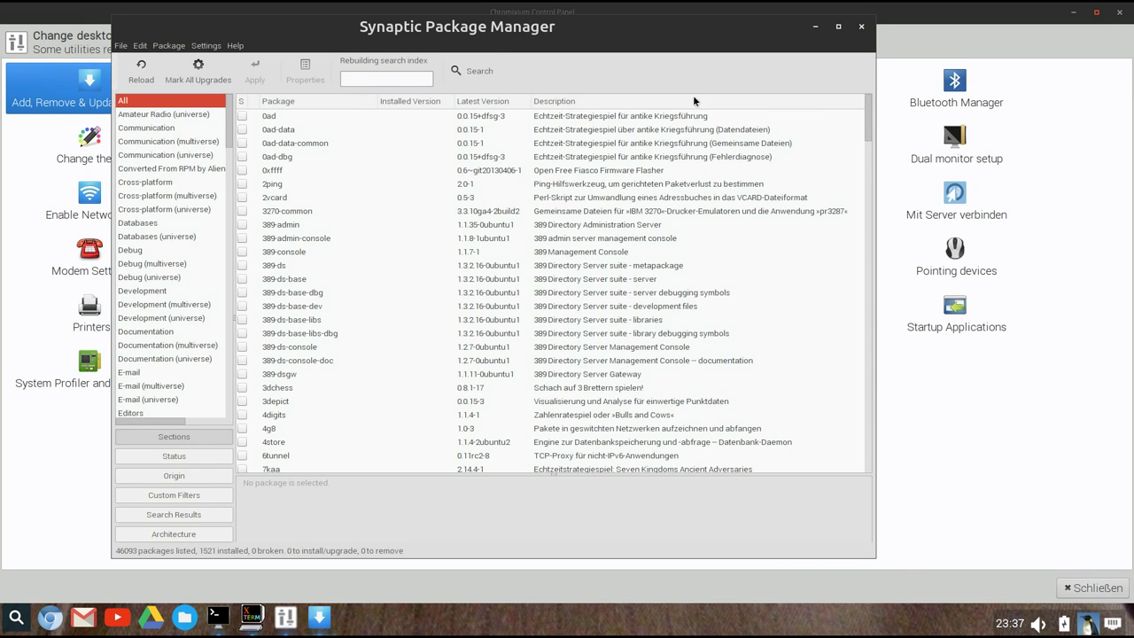
pyautogui.moveTo(736, 20); pyautogui.dragTo(772, 26)
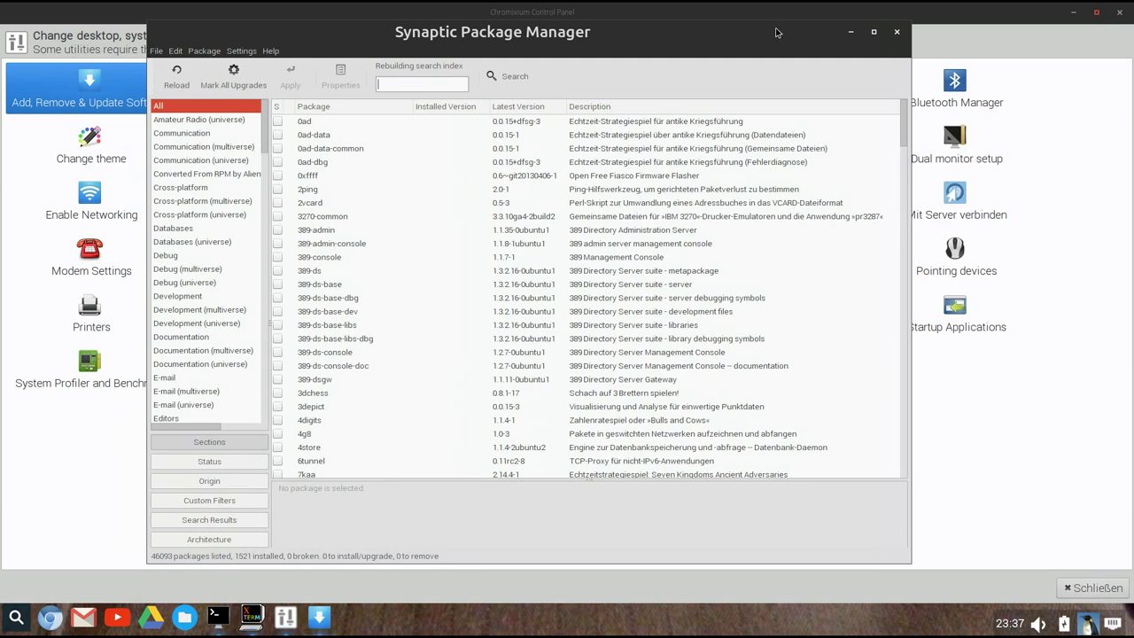
pyautogui.click(898, 32)
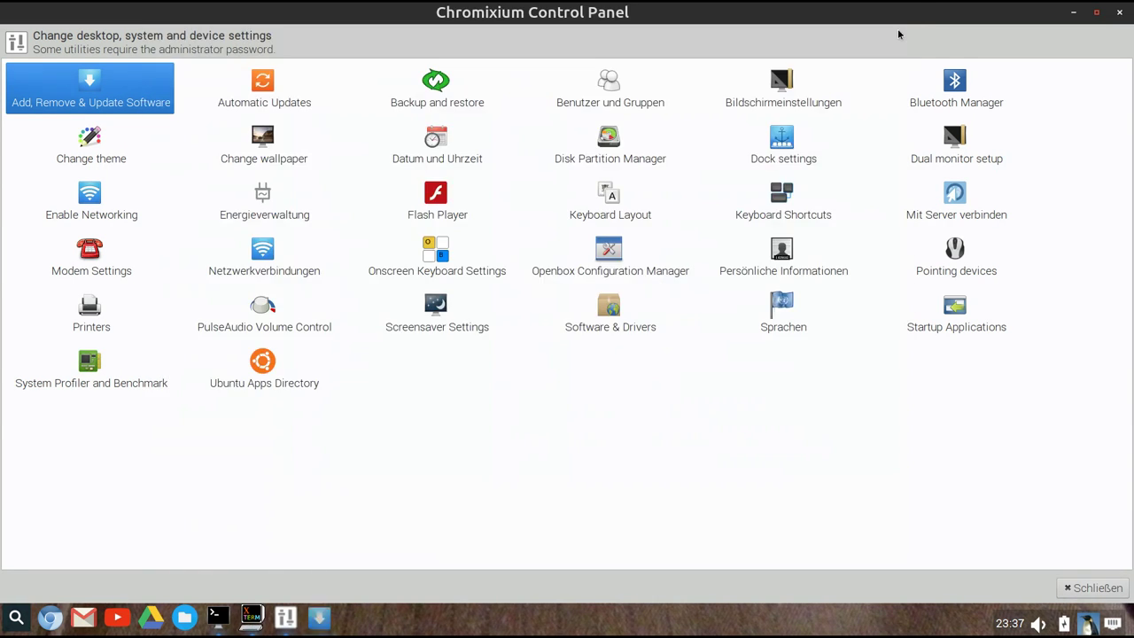
pyautogui.click(621, 419)
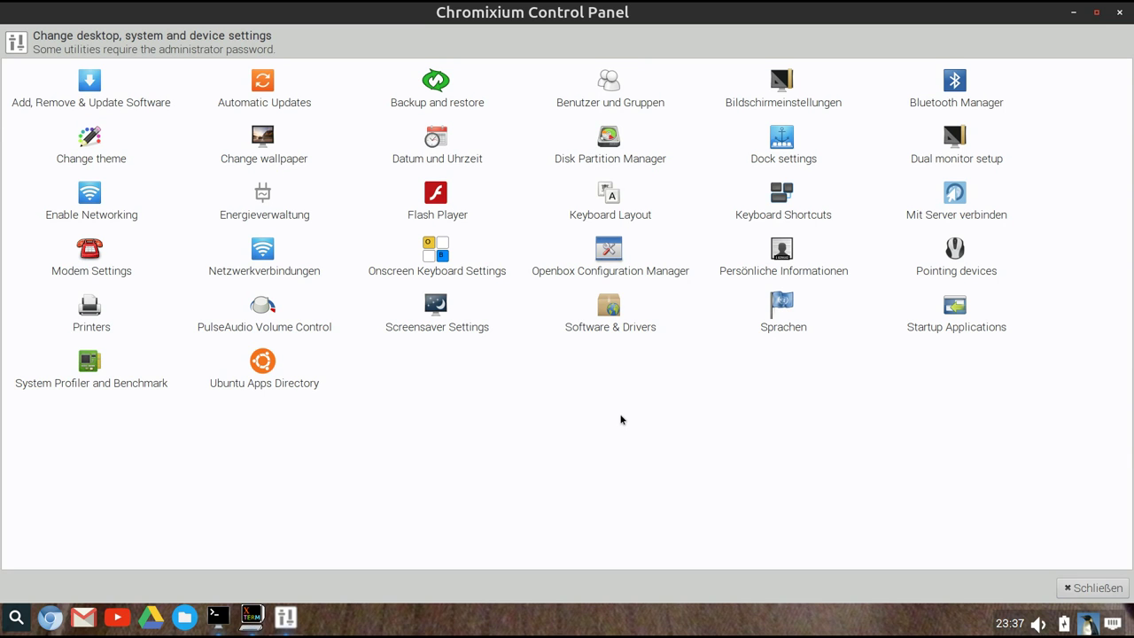
# - Open Benutzer und Gruppen, view the system's groups in an enlarged group management window, and close both windows
pyautogui.click(611, 88)
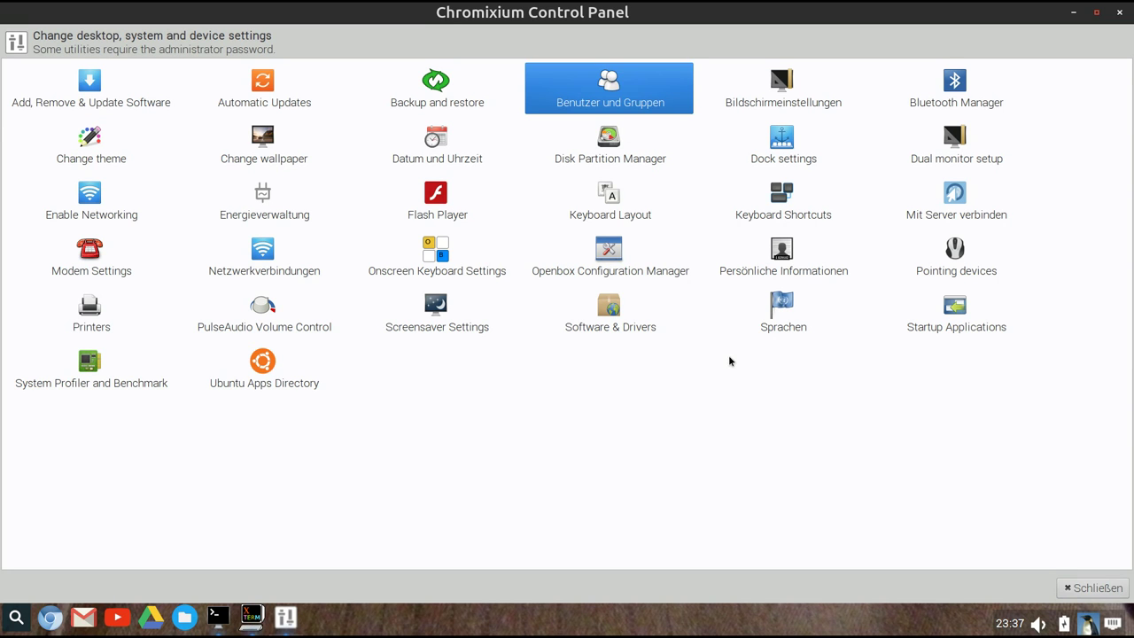
pyautogui.moveTo(660, 190); pyautogui.dragTo(601, 190)
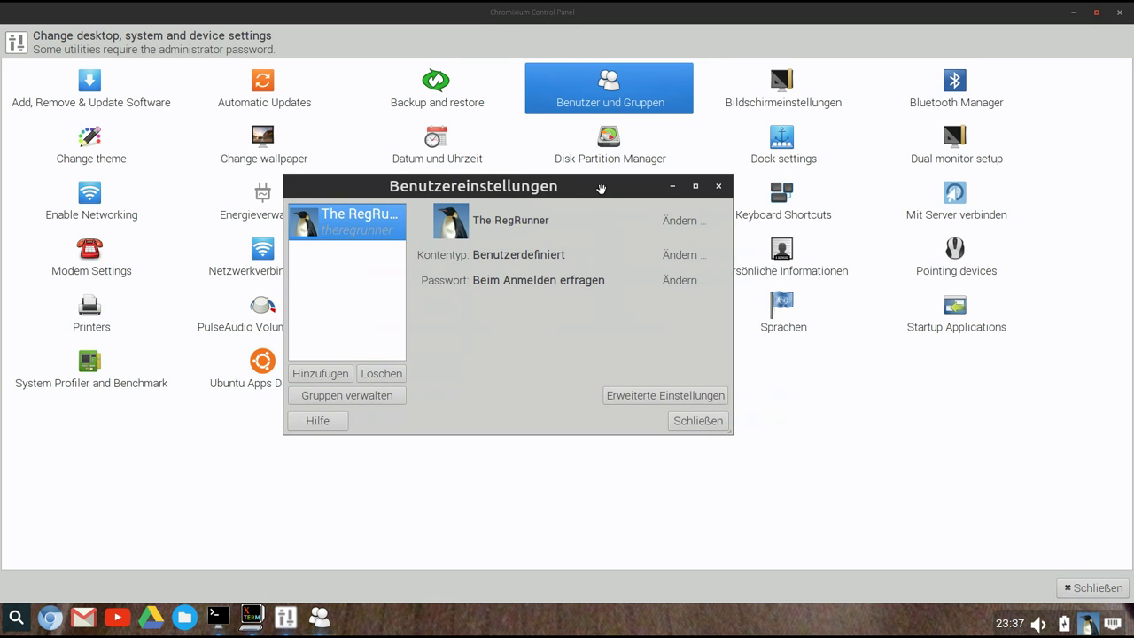
pyautogui.click(372, 393)
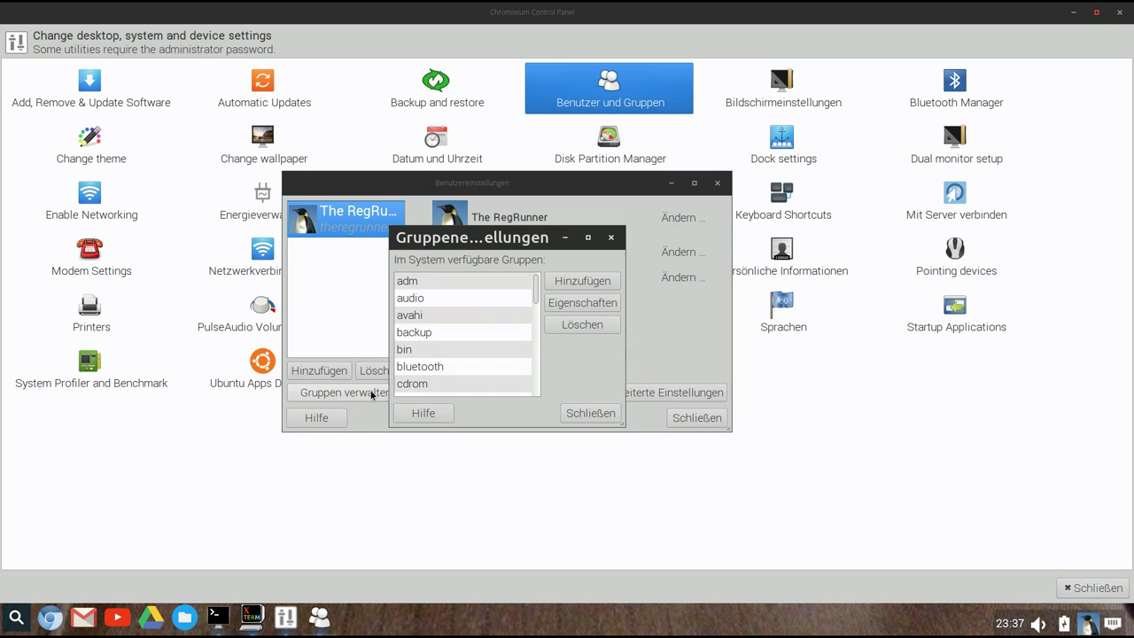
pyautogui.moveTo(536, 235); pyautogui.dragTo(873, 162)
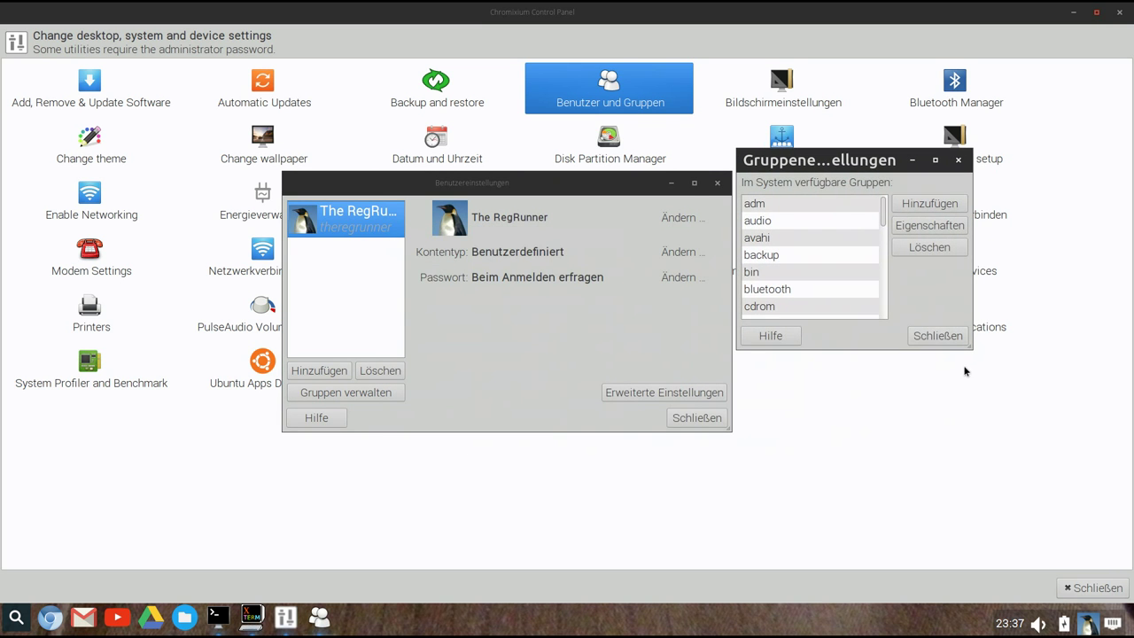
pyautogui.moveTo(971, 349); pyautogui.dragTo(967, 496)
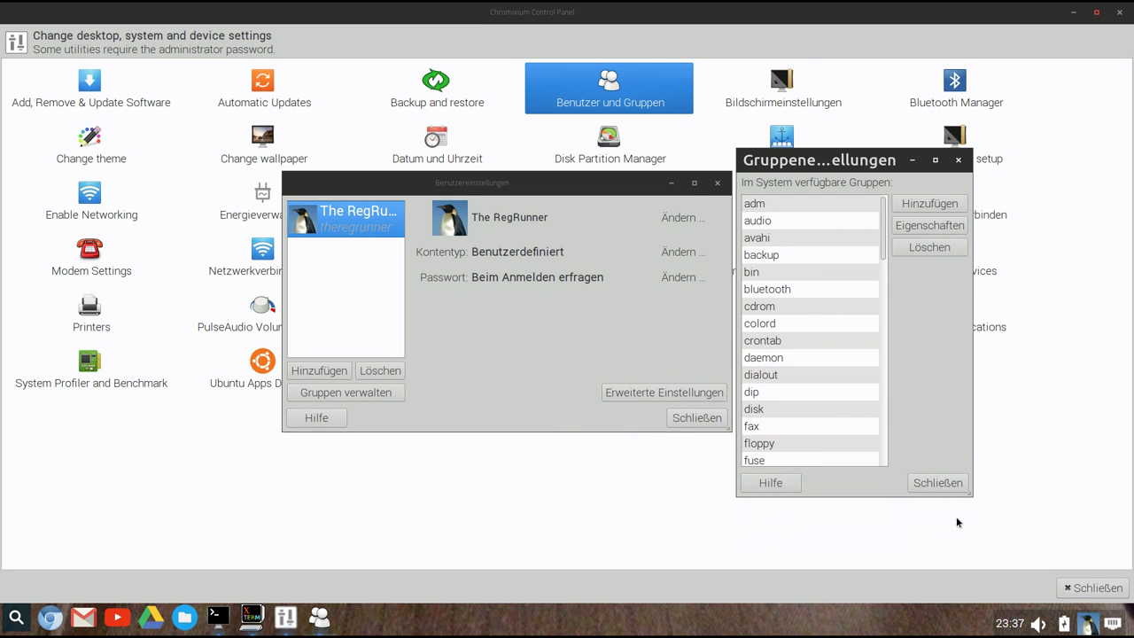
pyautogui.click(945, 483)
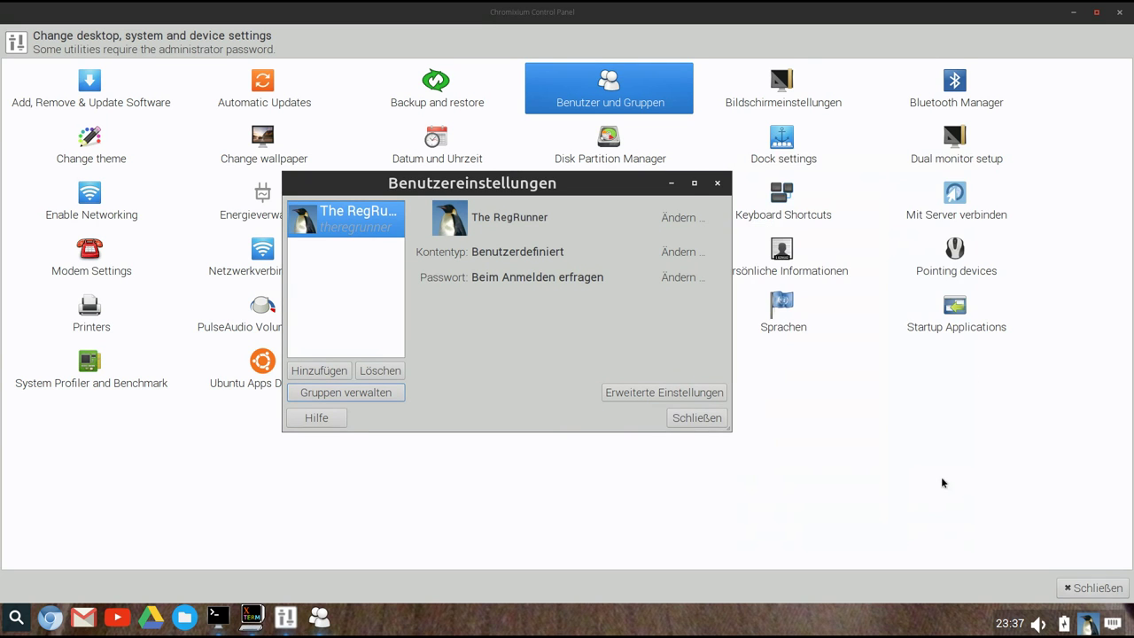
pyautogui.click(697, 418)
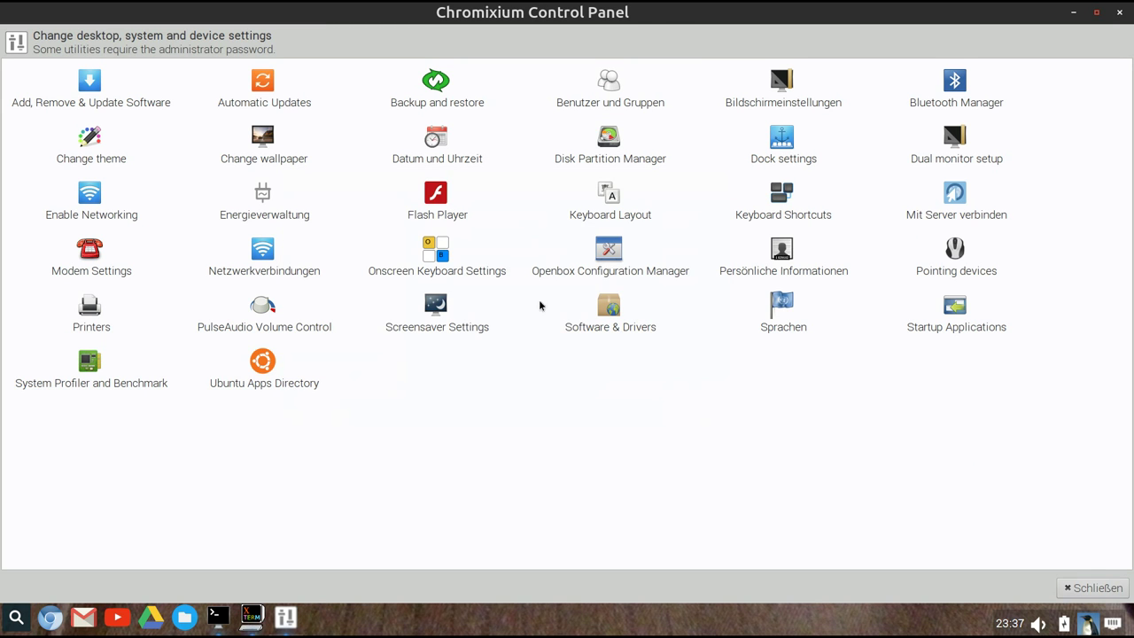
# - Open Automatic Updates by entering the administrator password, view its update frequency and channel settings, and close the window
pyautogui.click(268, 80)
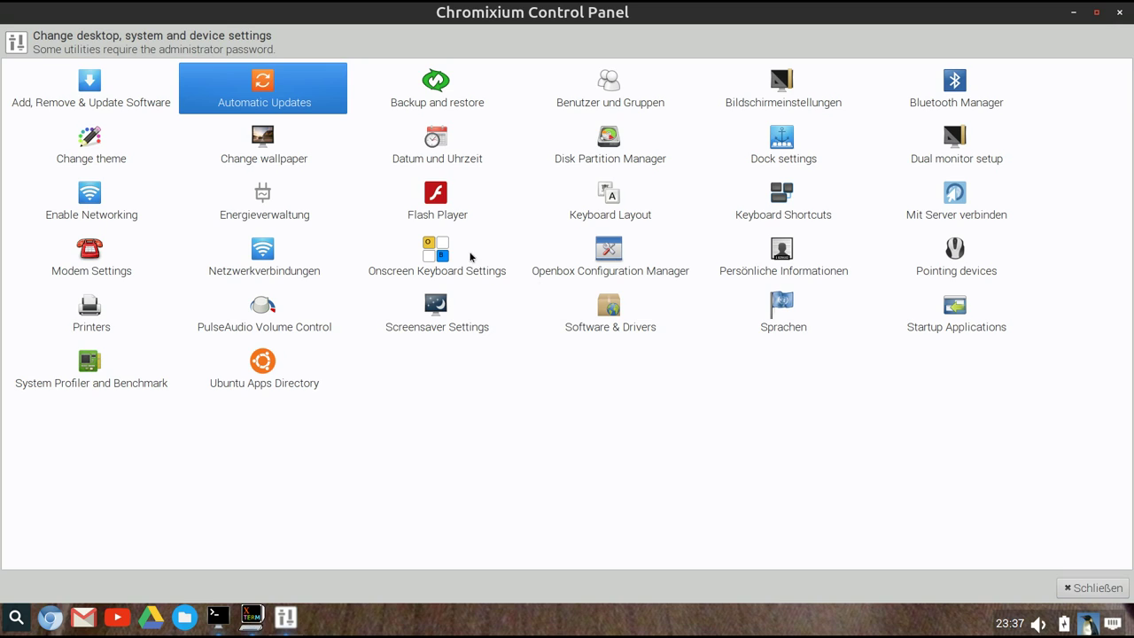
pyautogui.write('***')
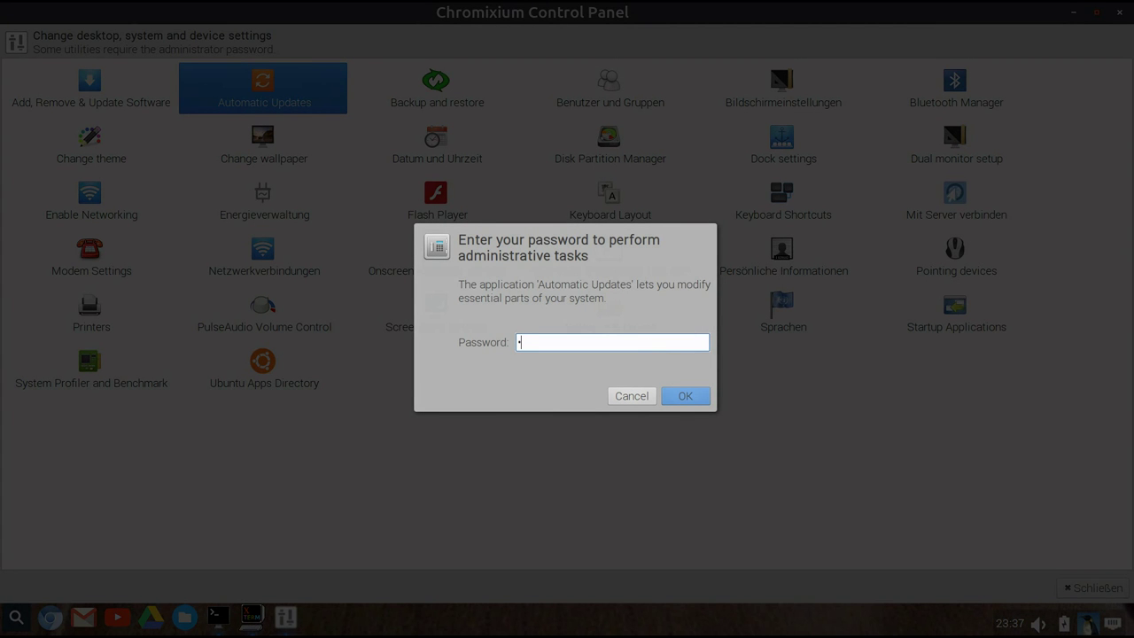
pyautogui.write('**')
pyautogui.click(678, 392)
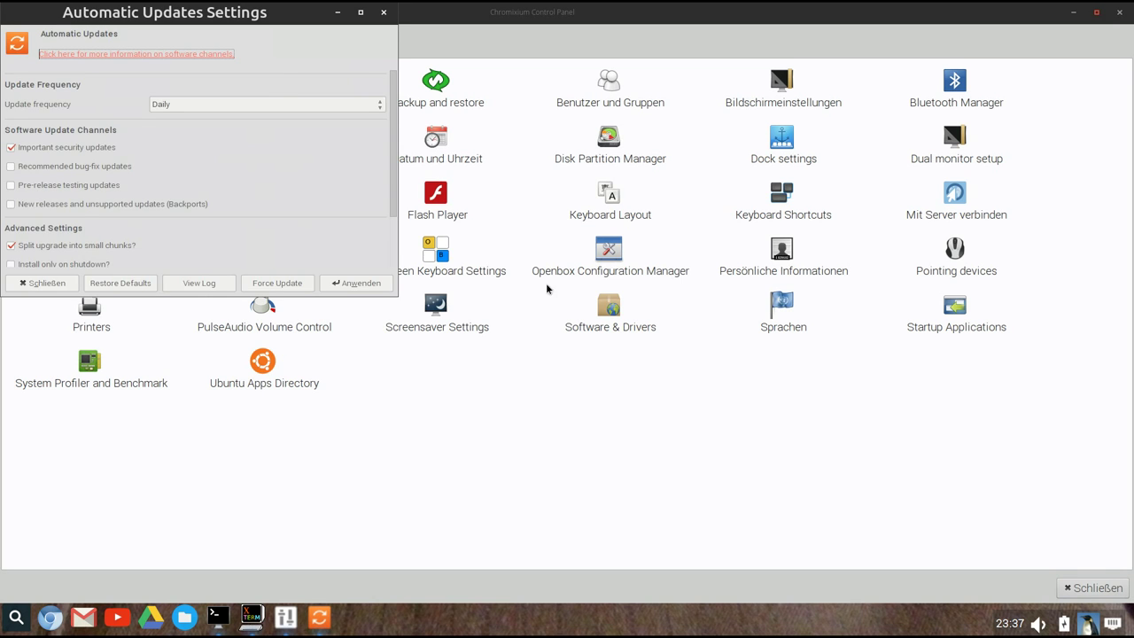
pyautogui.moveTo(225, 12); pyautogui.dragTo(294, 57)
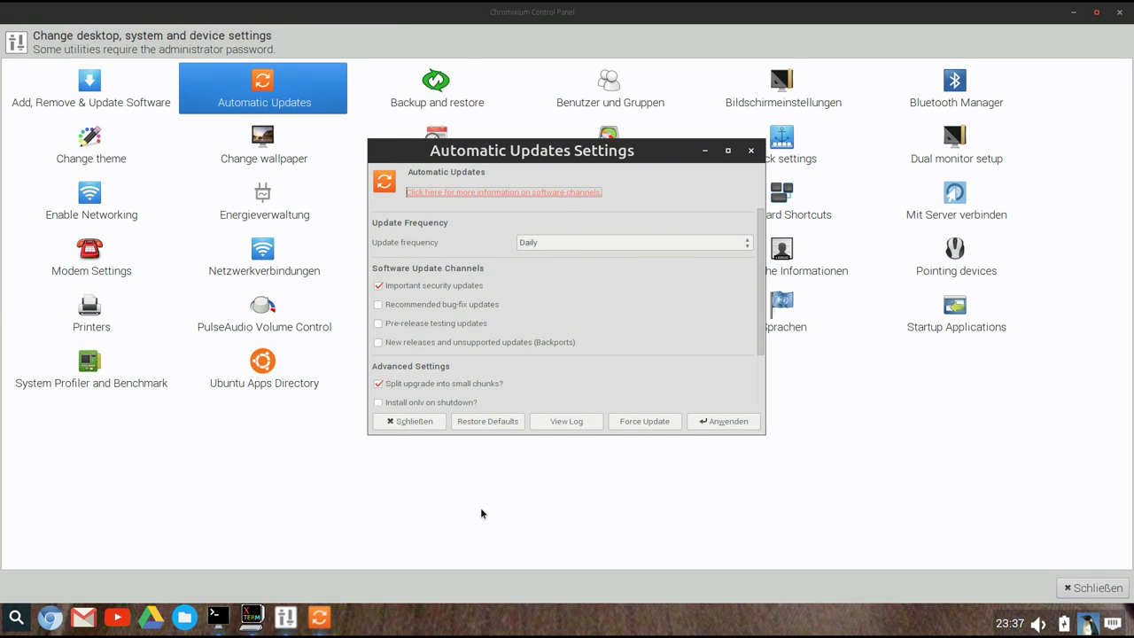
pyautogui.click(424, 425)
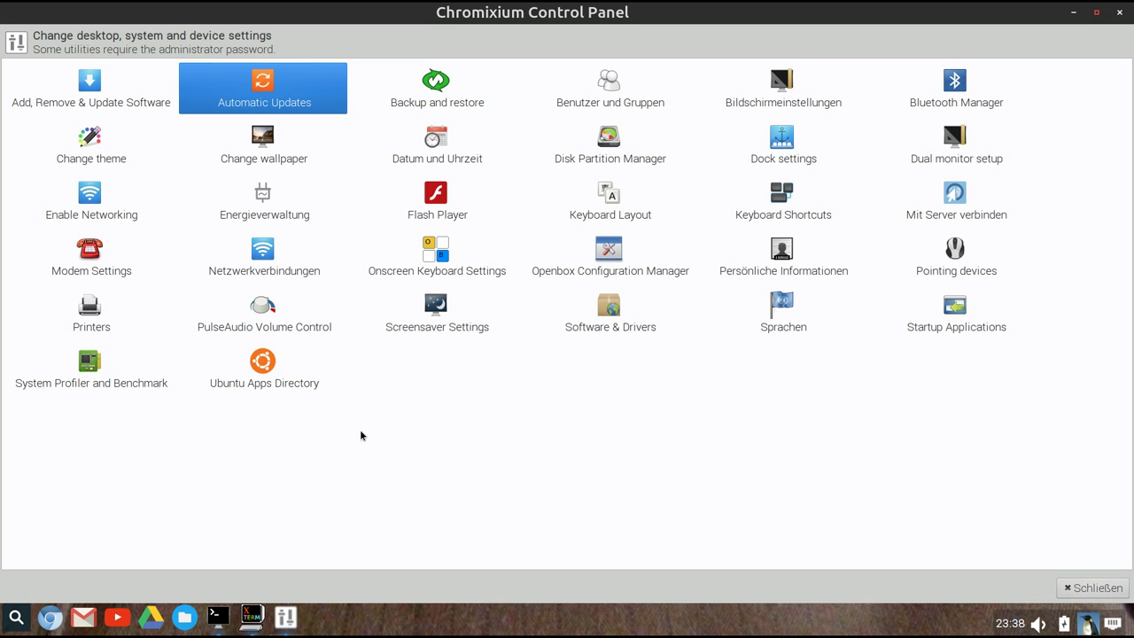
# - Open Software & Drivers, view the repositories listed under Andere Software, and close the window
pyautogui.click(611, 311)
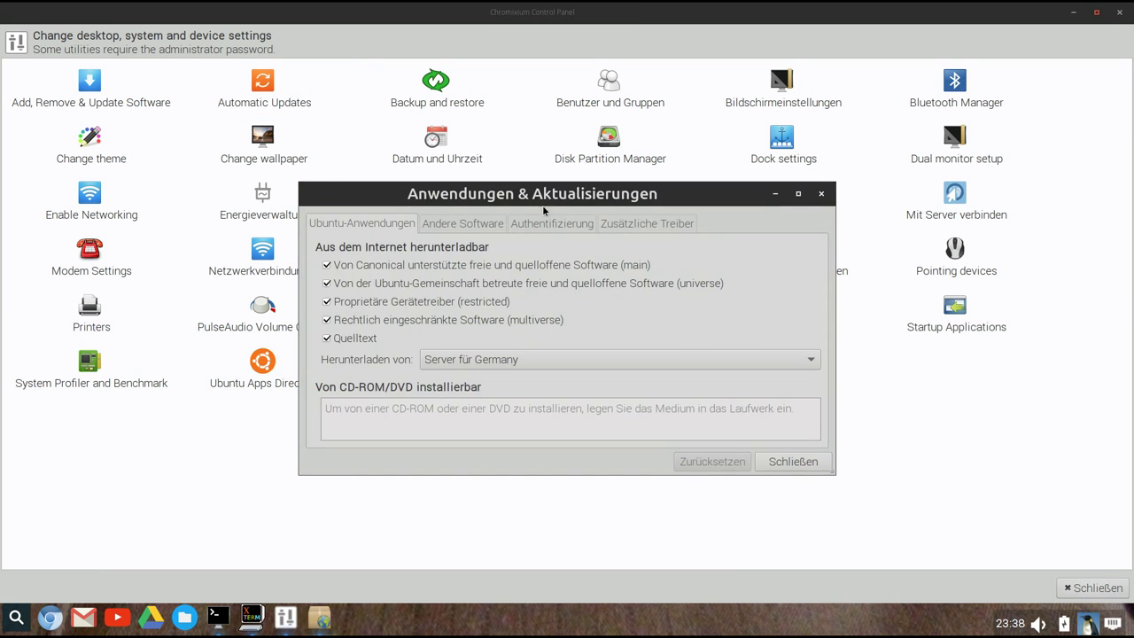
pyautogui.moveTo(547, 192); pyautogui.dragTo(510, 111)
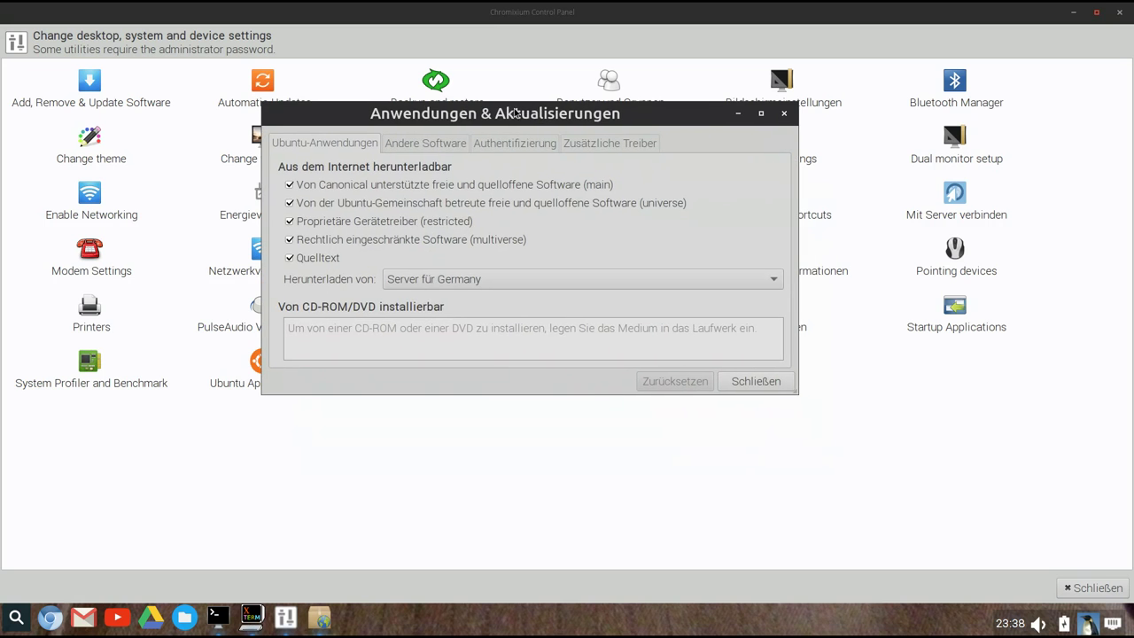
pyautogui.click(418, 145)
pyautogui.scroll(-5, 460, 312)
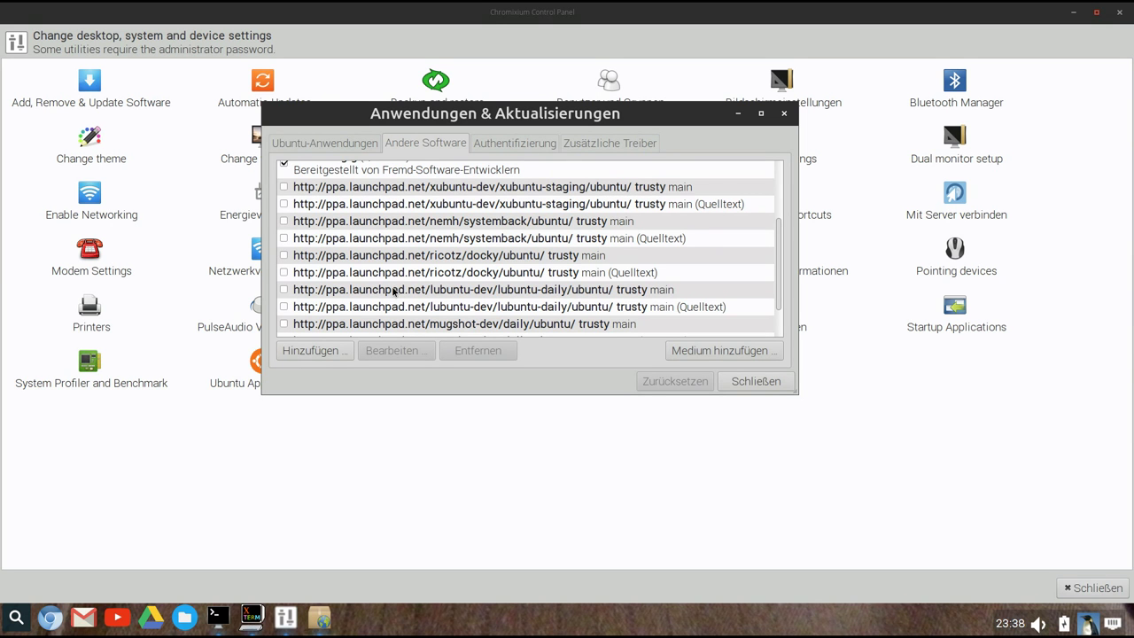
pyautogui.scroll(3, 397, 285)
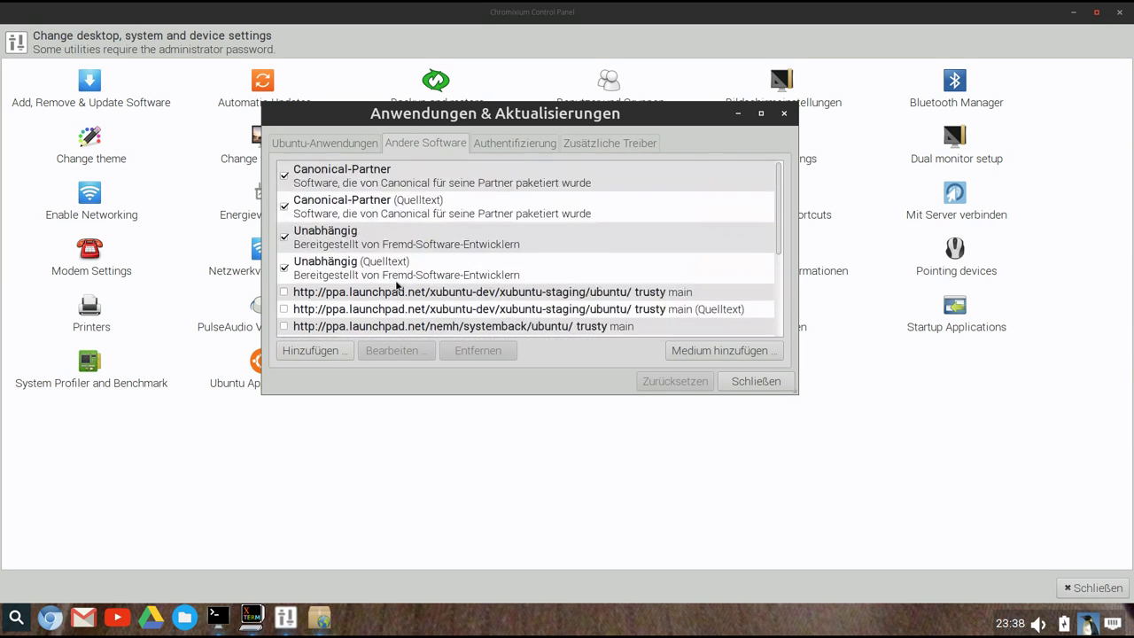
pyautogui.click(756, 382)
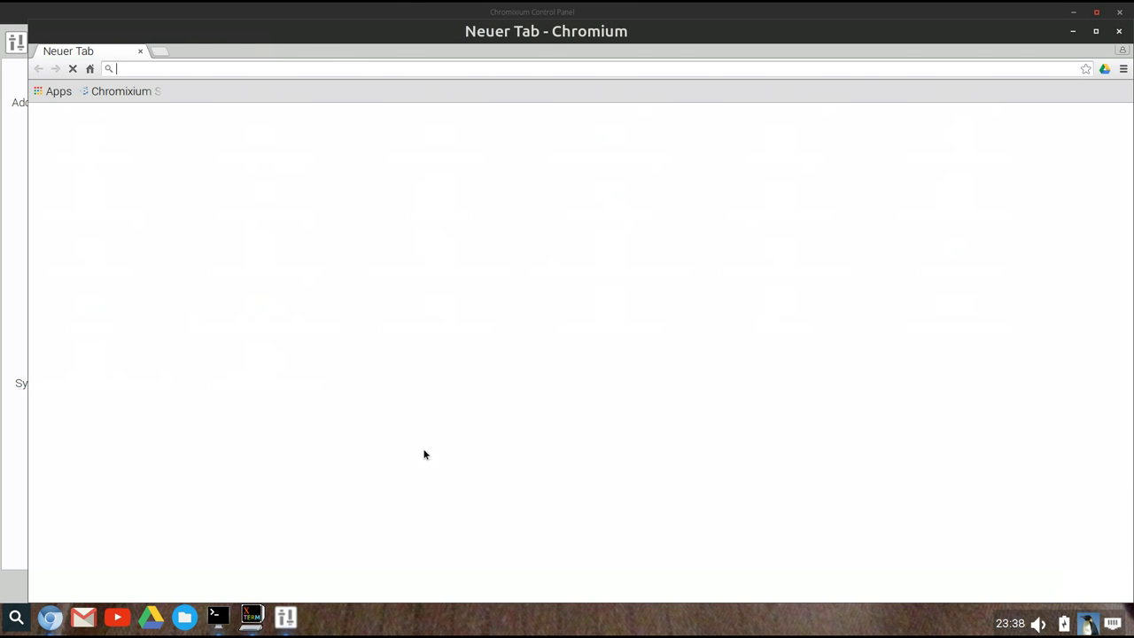
# - Switch to Chromium, open the Chromixium Service Pack page from the new tab's thumbnails, and read down to its installation instructions
pyautogui.moveTo(408, 30); pyautogui.dragTo(383, 35)
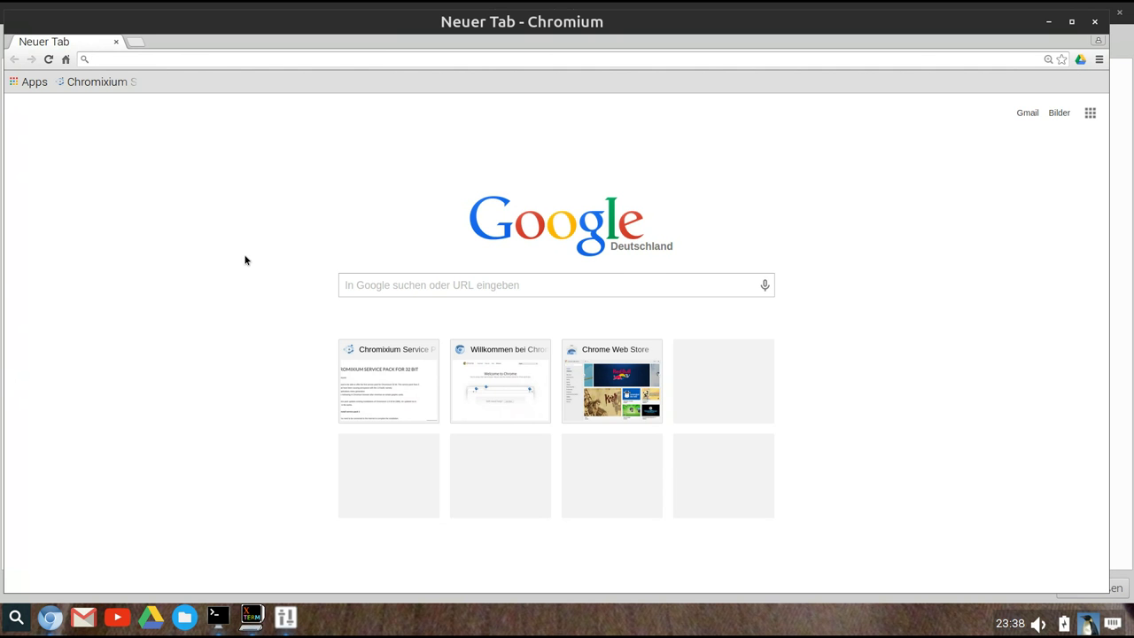
pyautogui.click(411, 377)
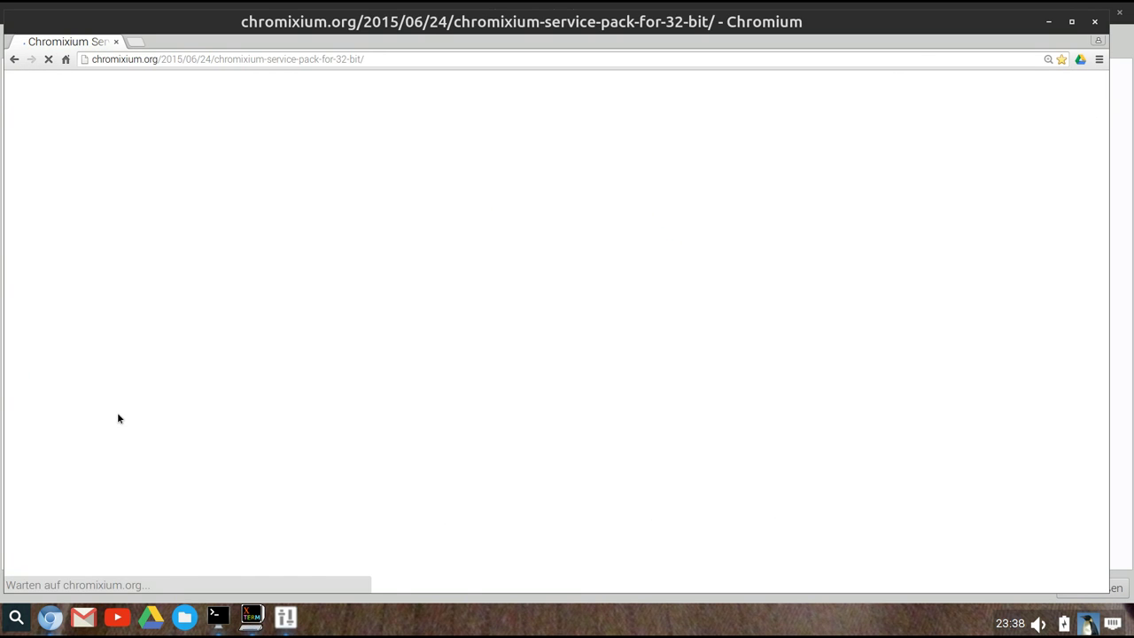
pyautogui.scroll(-1, 80, 383)
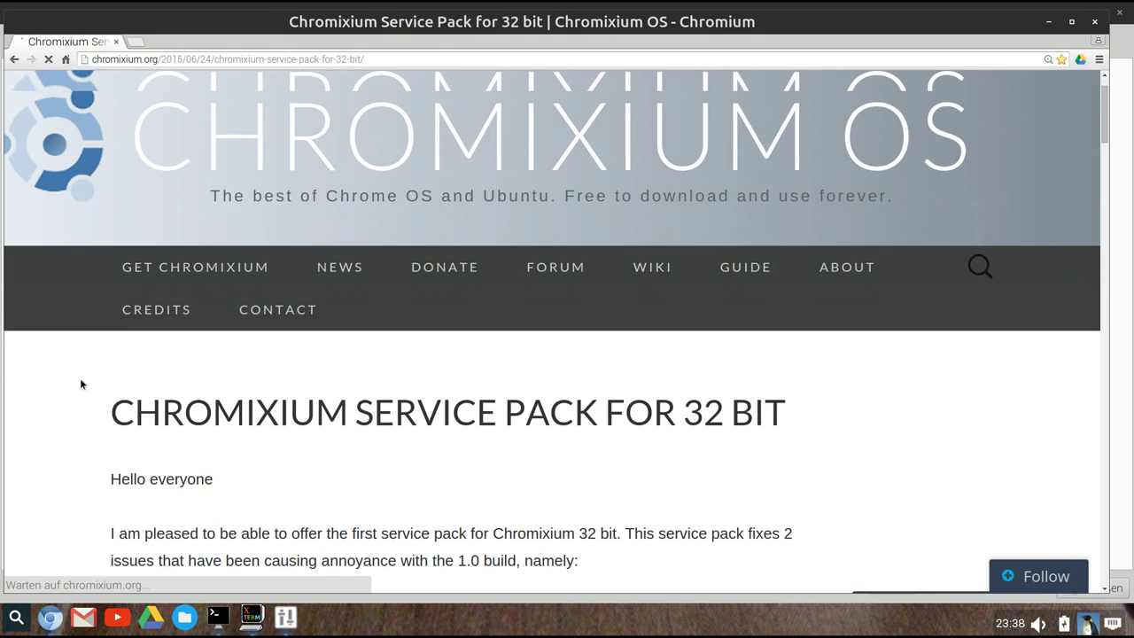
pyautogui.scroll(-5, 54, 365)
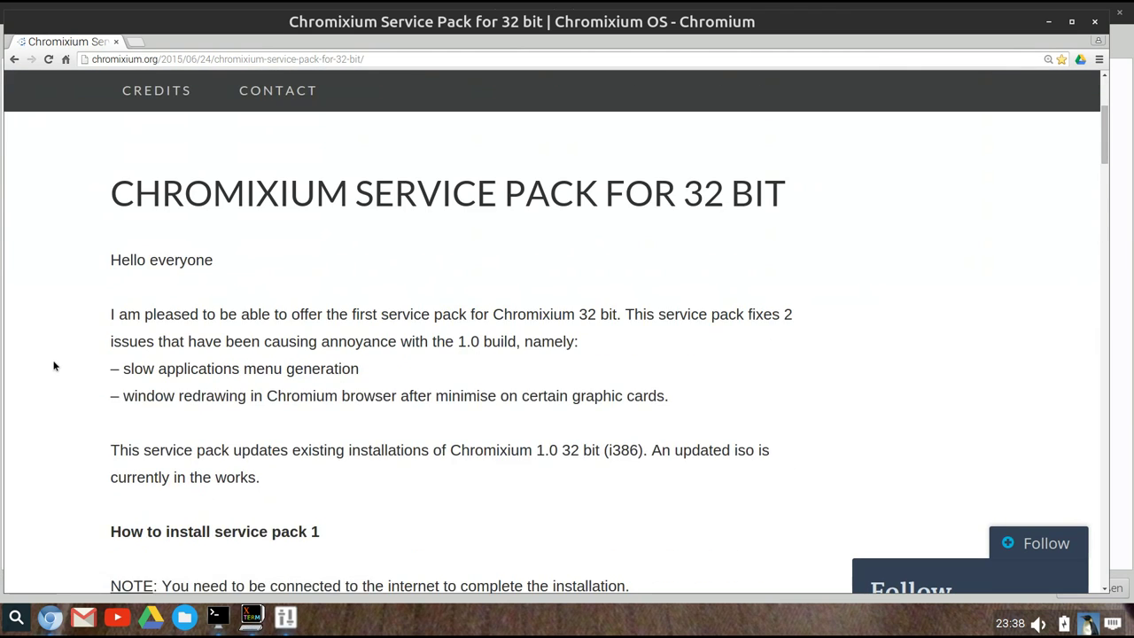
pyautogui.scroll(-2, 53, 365)
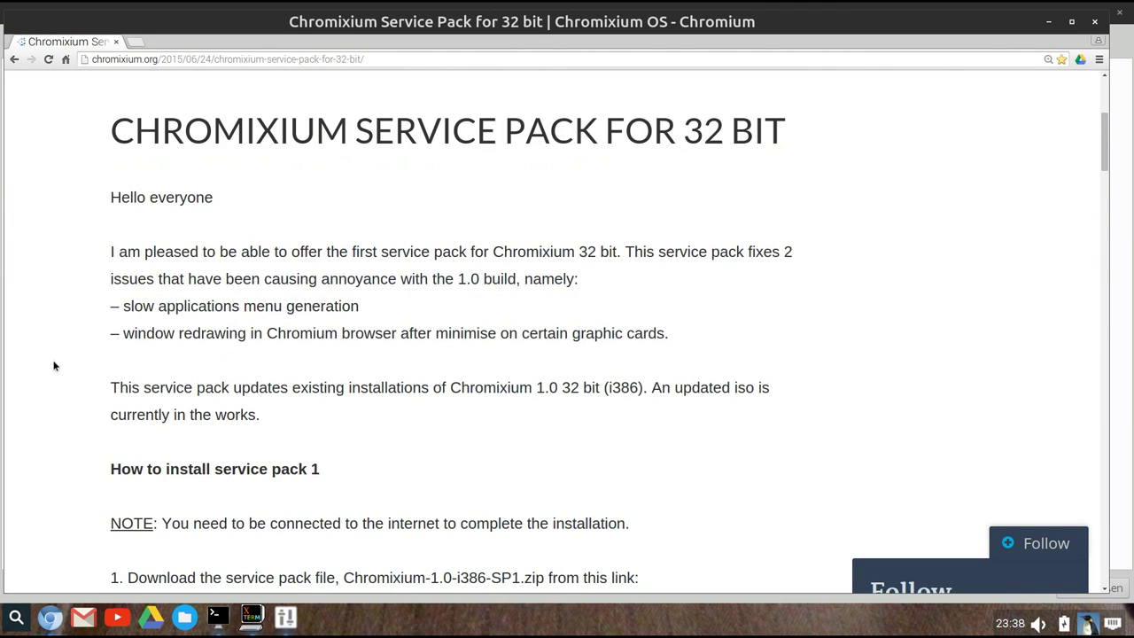
pyautogui.scroll(-11, 53, 365)
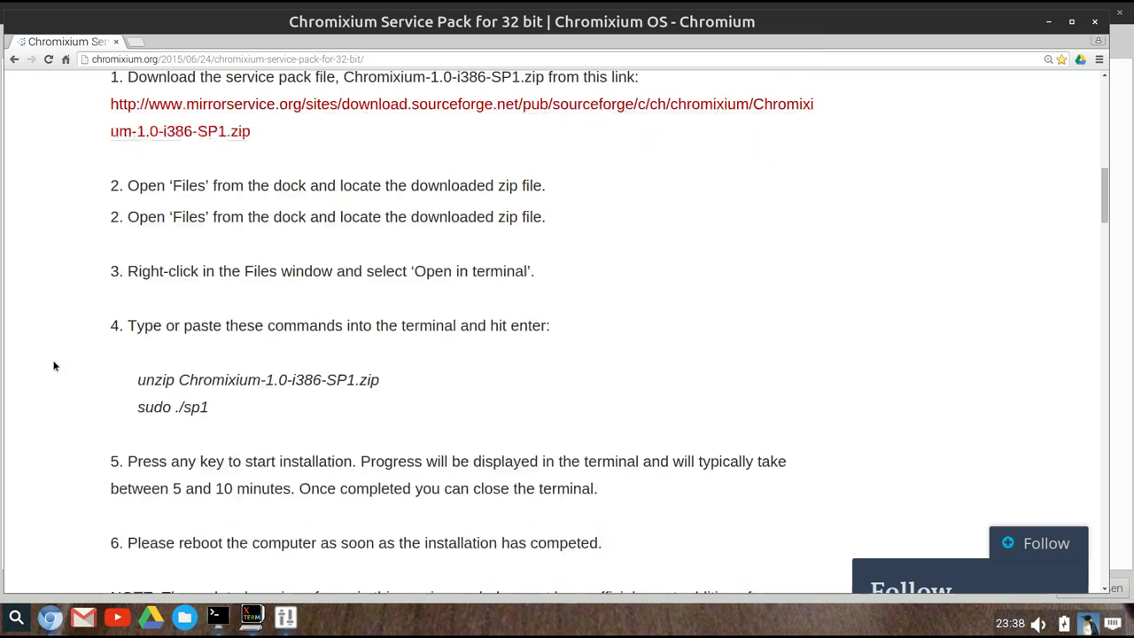
# - Highlight the terminal commands in the service pack instructions, clear the selection and close the browser
pyautogui.moveTo(379, 349); pyautogui.dragTo(135, 377)
pyautogui.click(257, 379)
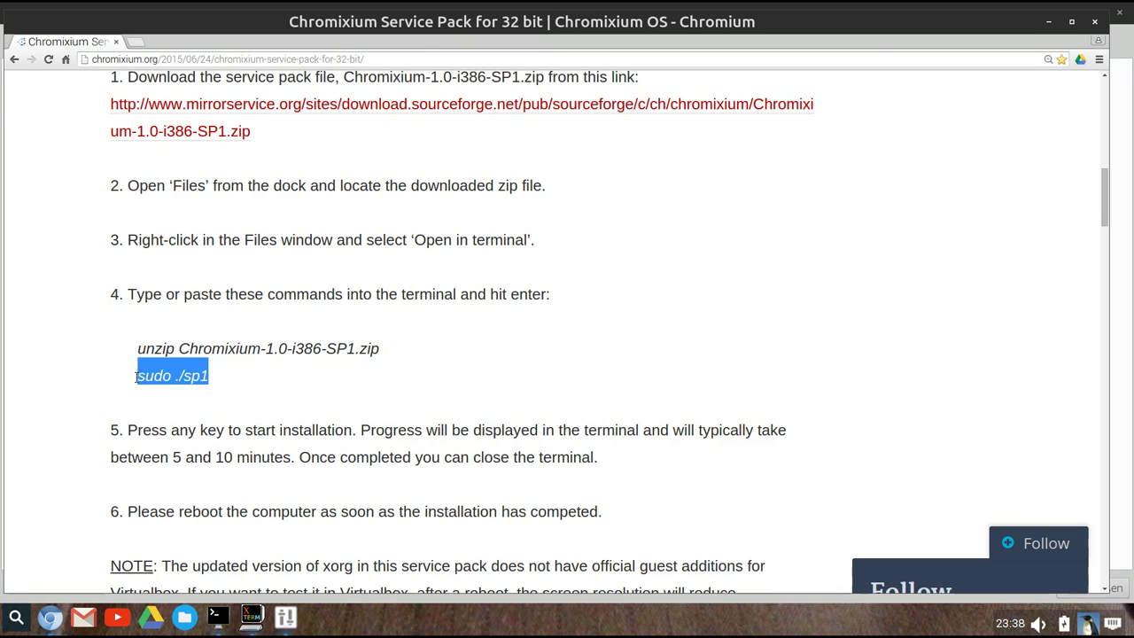
pyautogui.click(58, 381)
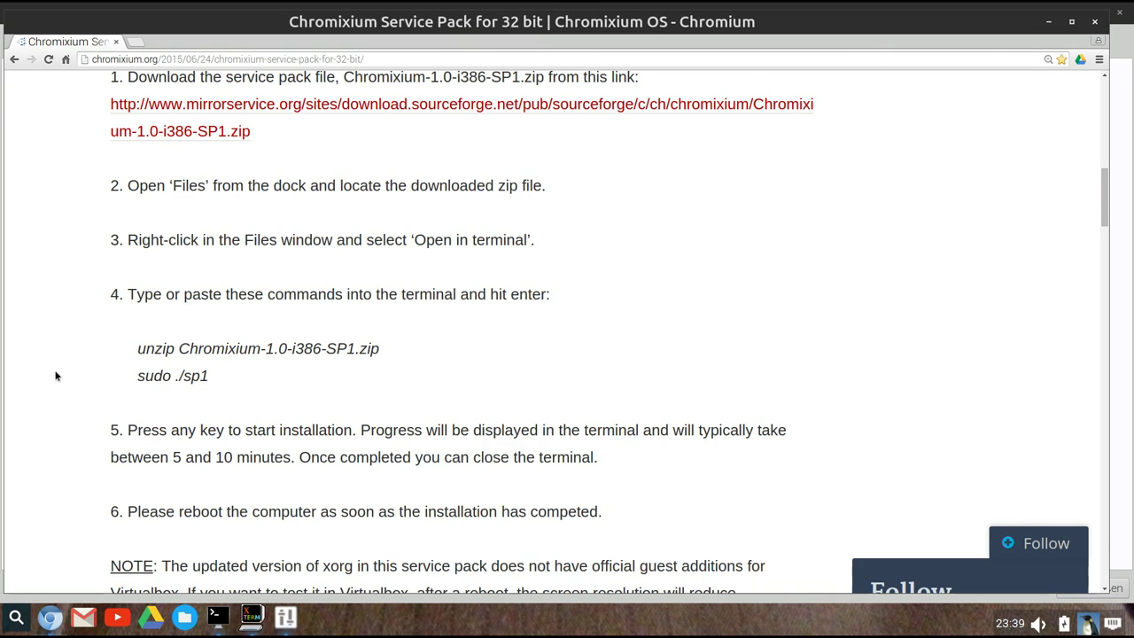
pyautogui.click(1095, 22)
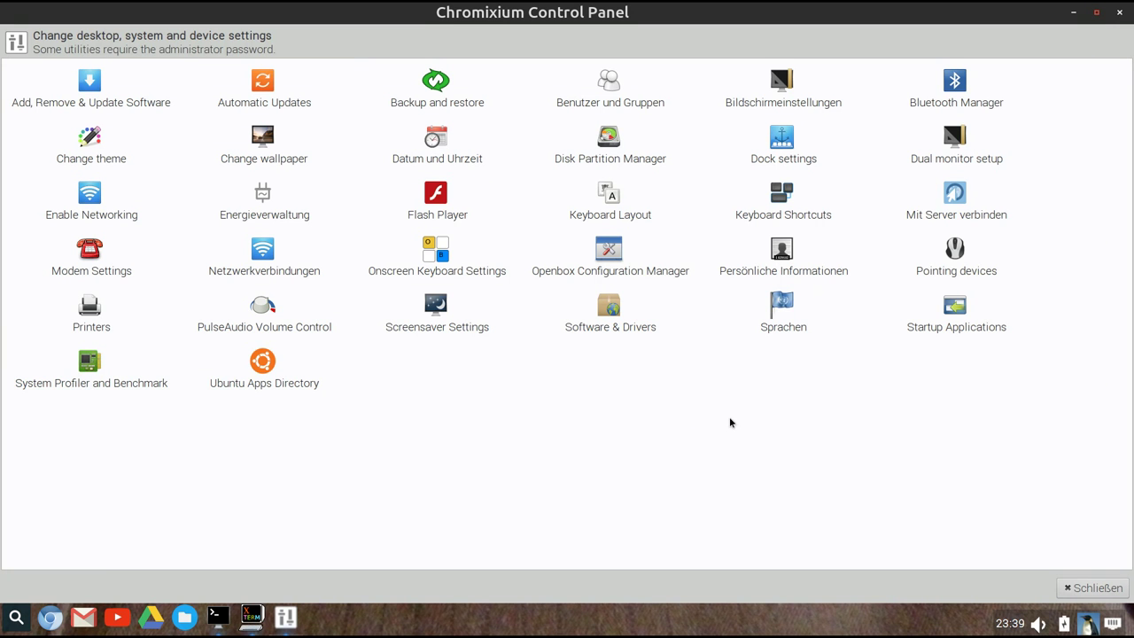
# - Open Sprachen, install the missing language support by entering the administrator password, and close the language settings
pyautogui.click(790, 319)
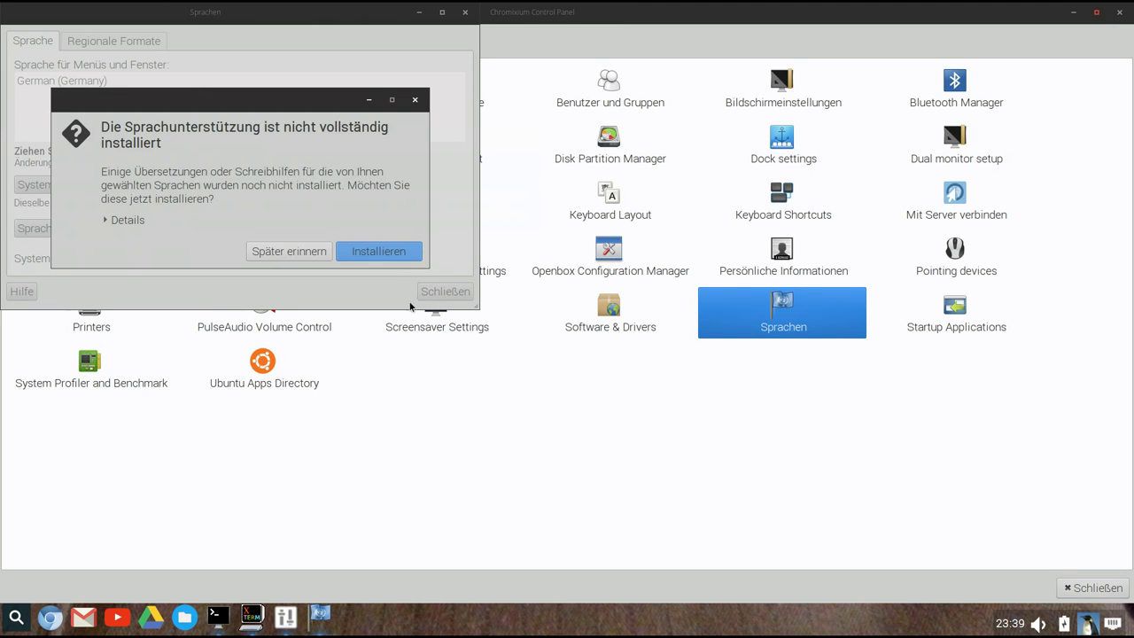
pyautogui.click(378, 251)
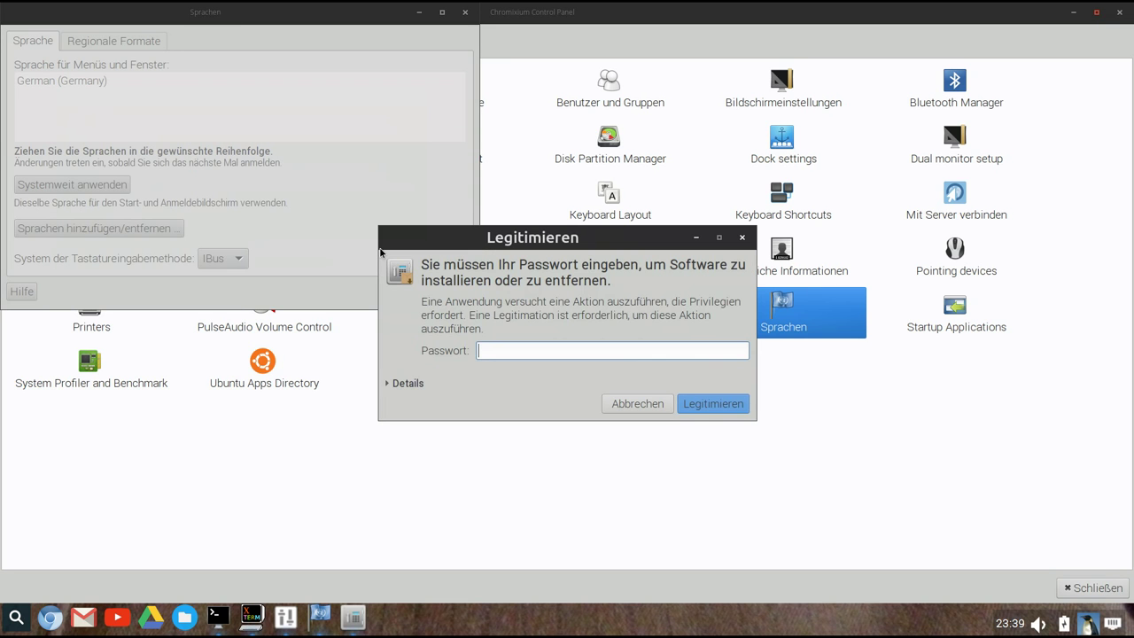
pyautogui.write('••••')
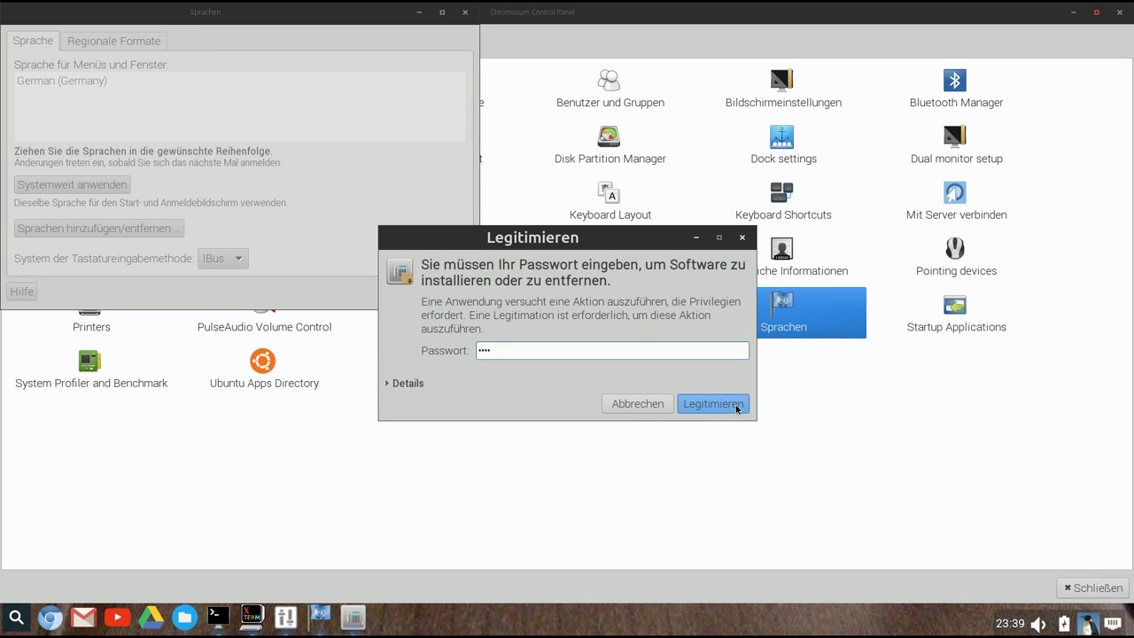
pyautogui.click(740, 407)
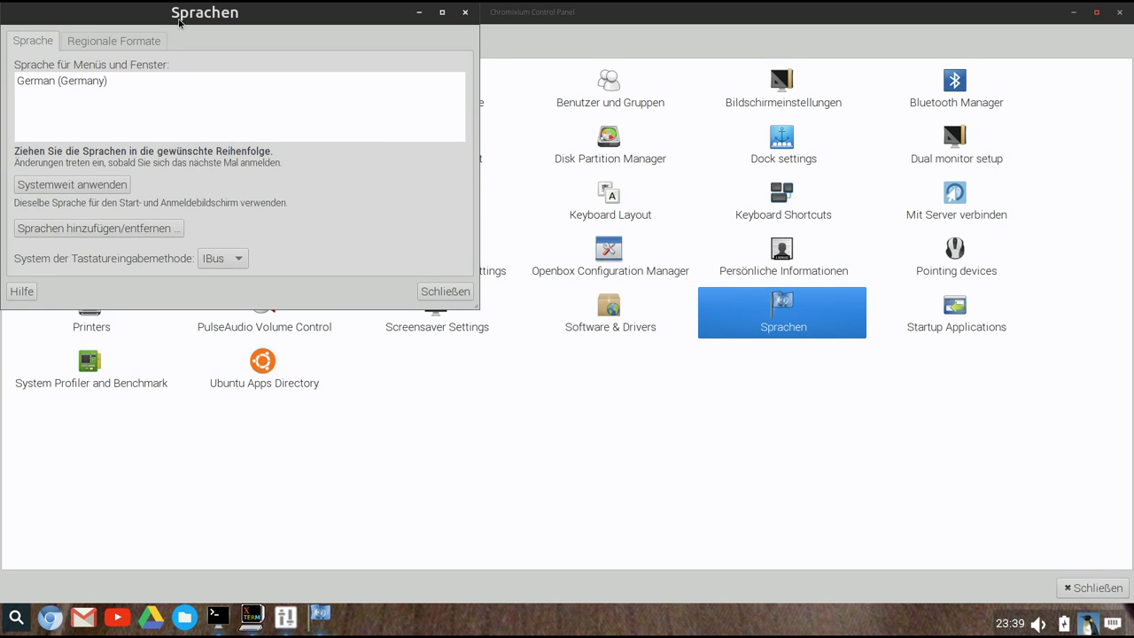
pyautogui.moveTo(187, 14); pyautogui.dragTo(551, 162)
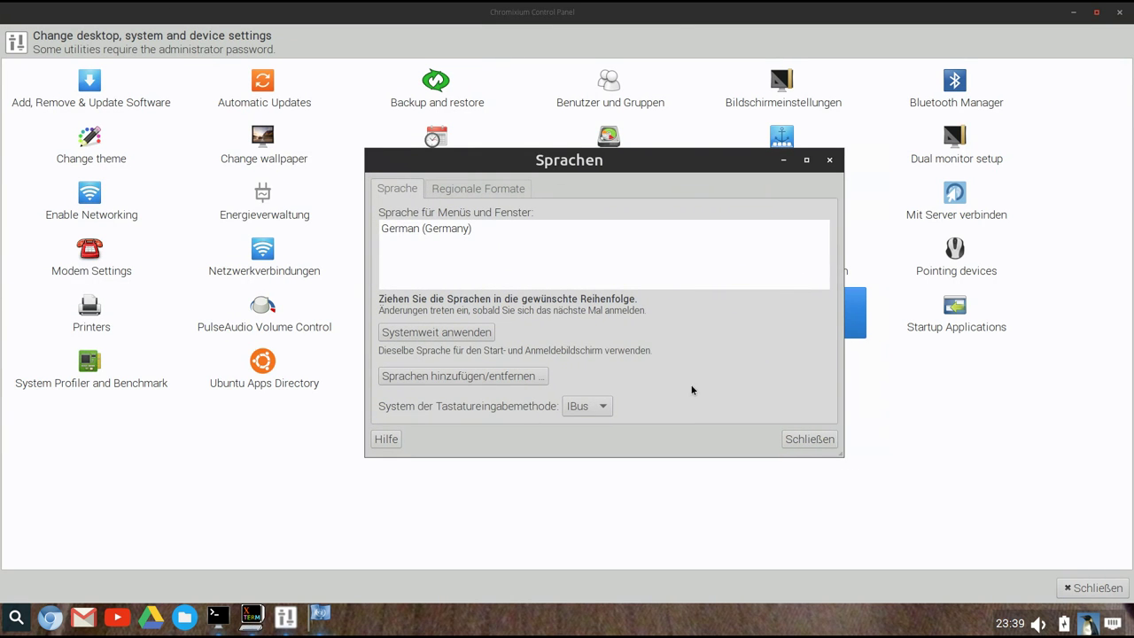
pyautogui.click(812, 442)
pyautogui.click(808, 439)
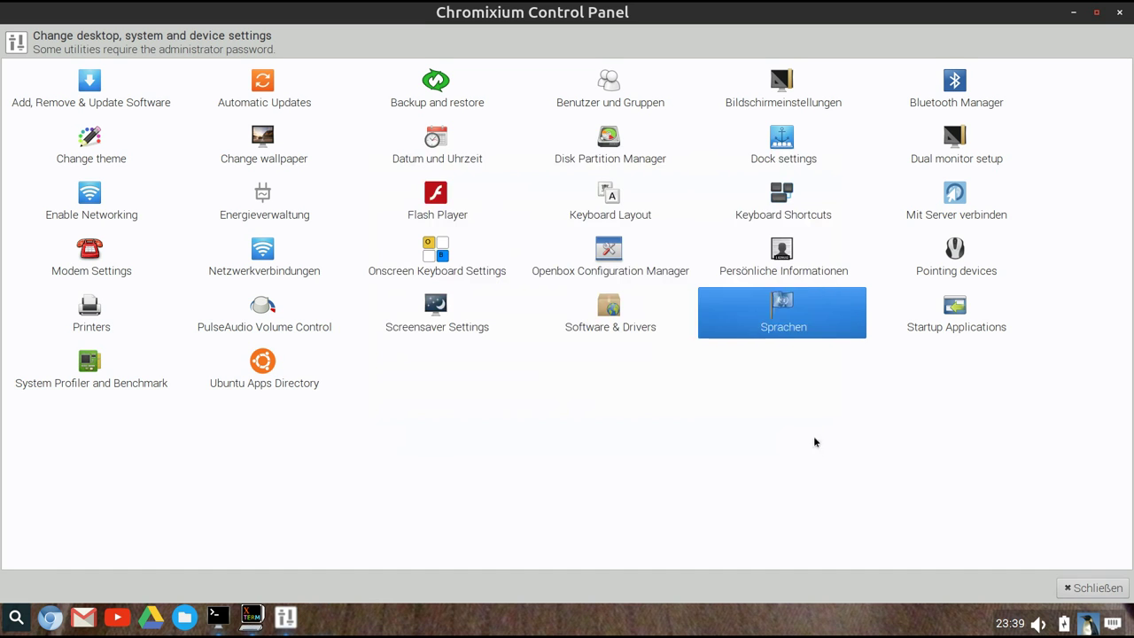
# - Open Openbox Configuration Manager, view its Appearance settings and look through the list of available themes
pyautogui.click(615, 256)
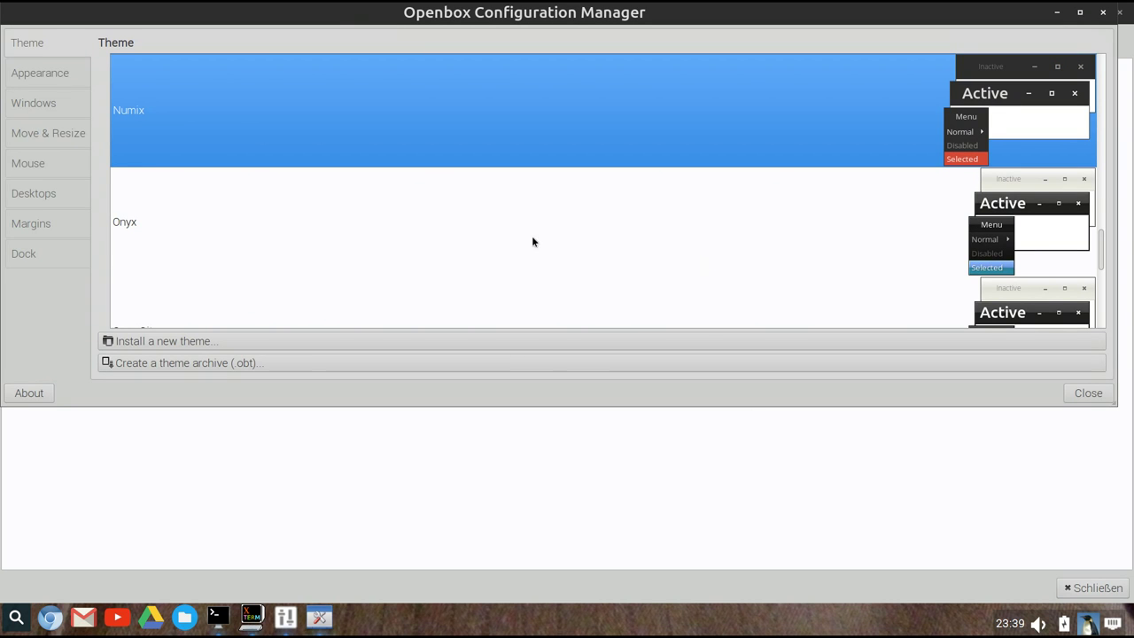
pyautogui.click(49, 75)
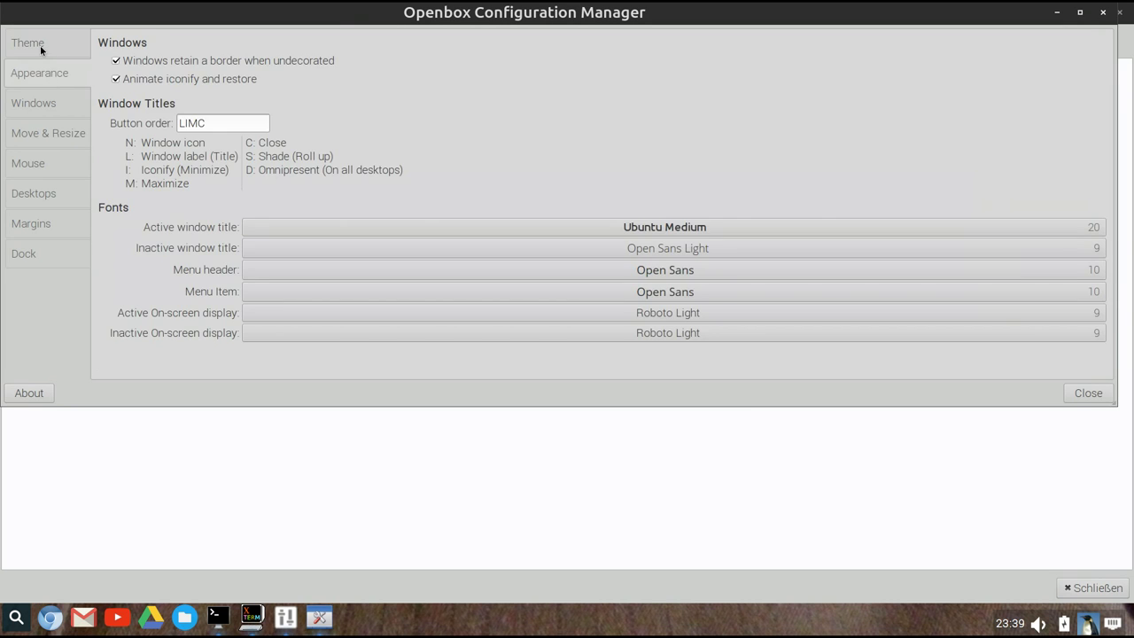
pyautogui.click(40, 44)
pyautogui.scroll(-5, 336, 222)
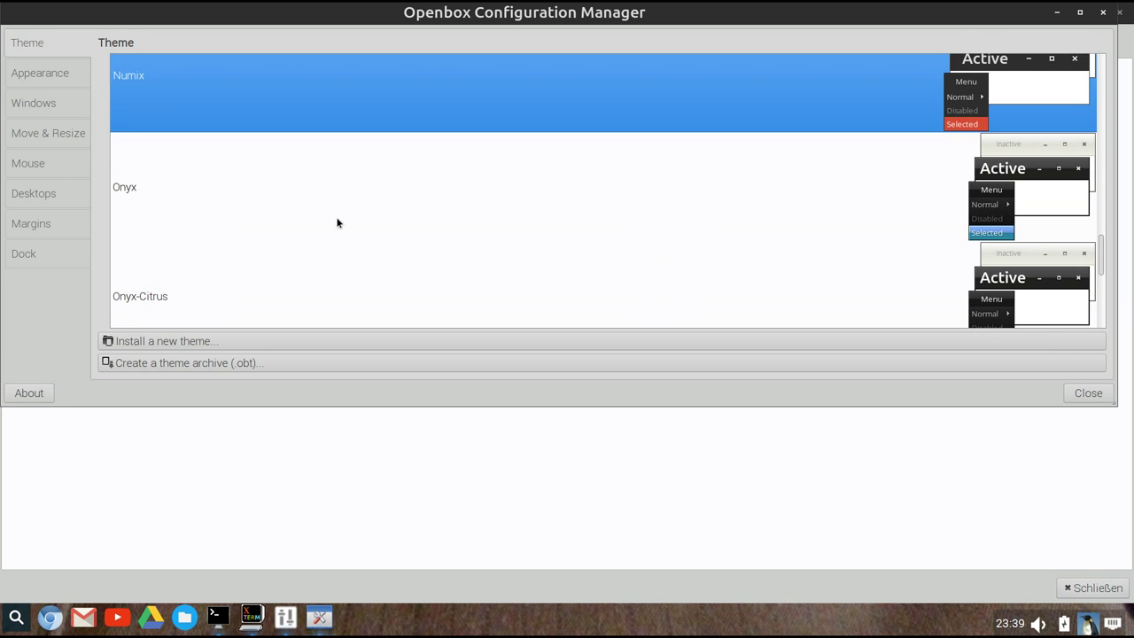
pyautogui.scroll(-2, 337, 222)
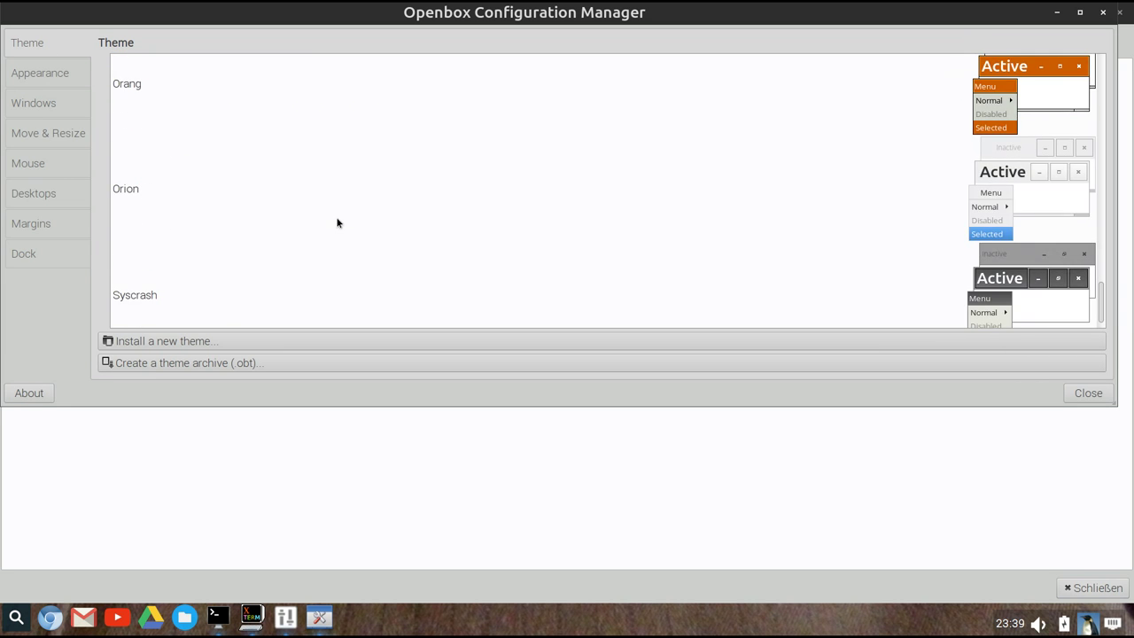
pyautogui.scroll(3, 337, 222)
pyautogui.scroll(5, 336, 222)
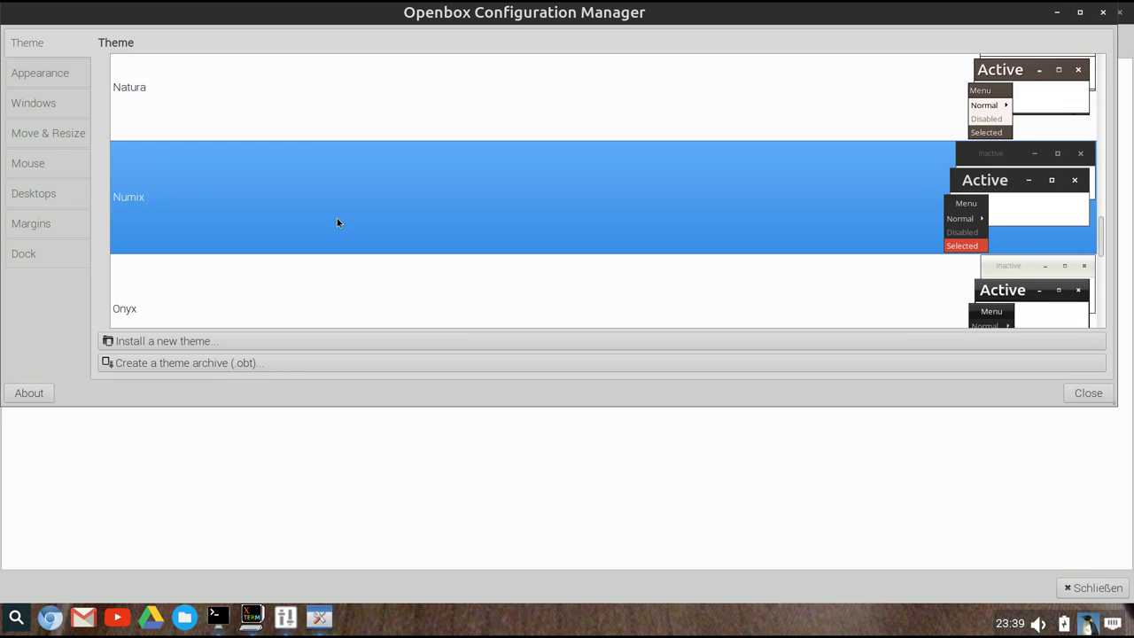
# - View the Windows, Move & Resize and Mouse settings of the Openbox Configuration Manager
pyautogui.click(46, 107)
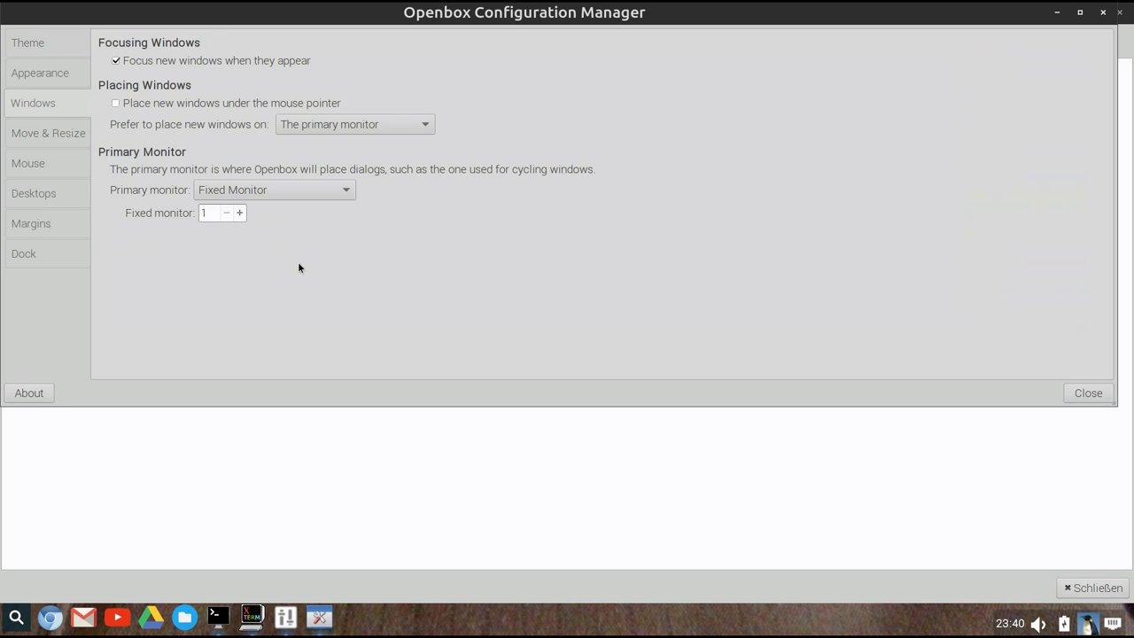
pyautogui.click(50, 136)
pyautogui.click(42, 167)
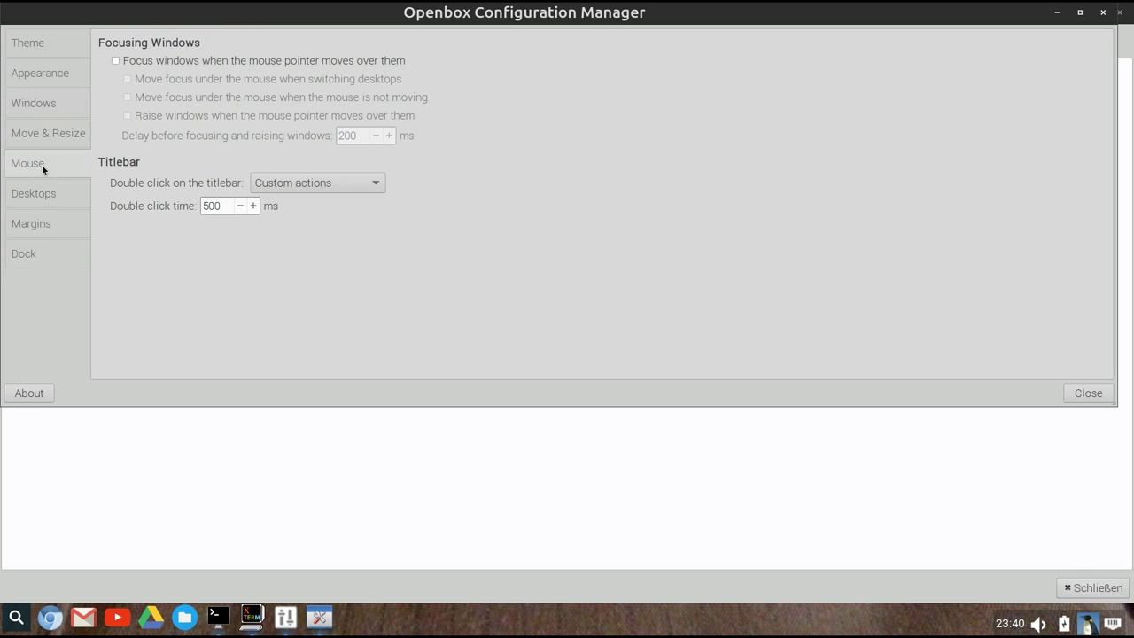
# - Set the number of desktops to 4 in the Openbox Configuration Manager and close it
pyautogui.click(42, 199)
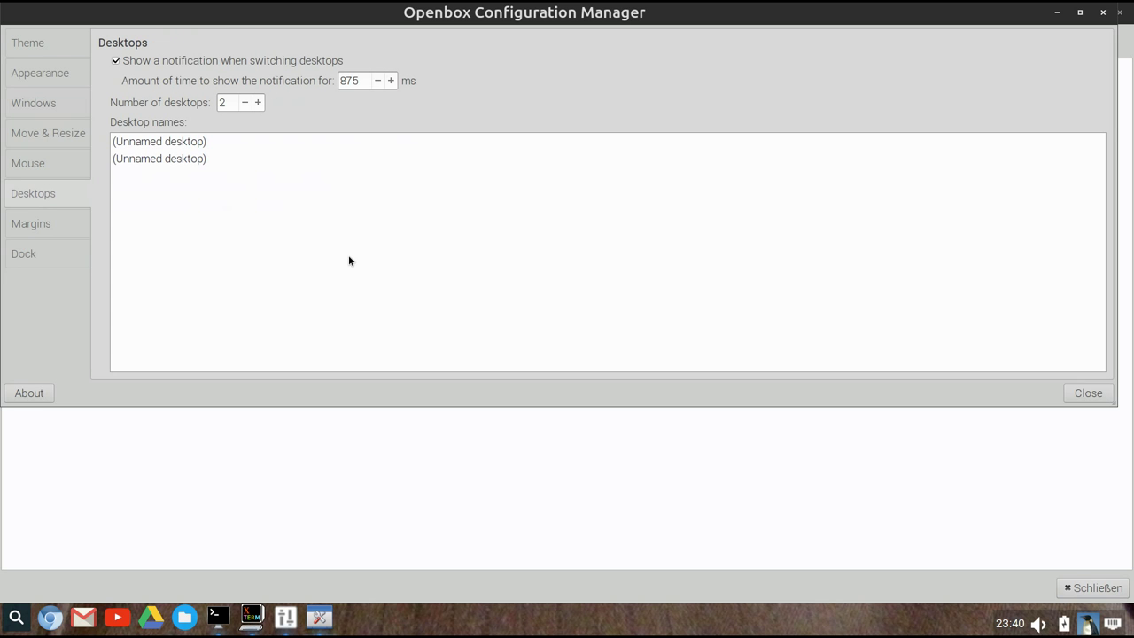
pyautogui.click(256, 104)
pyautogui.click(257, 103)
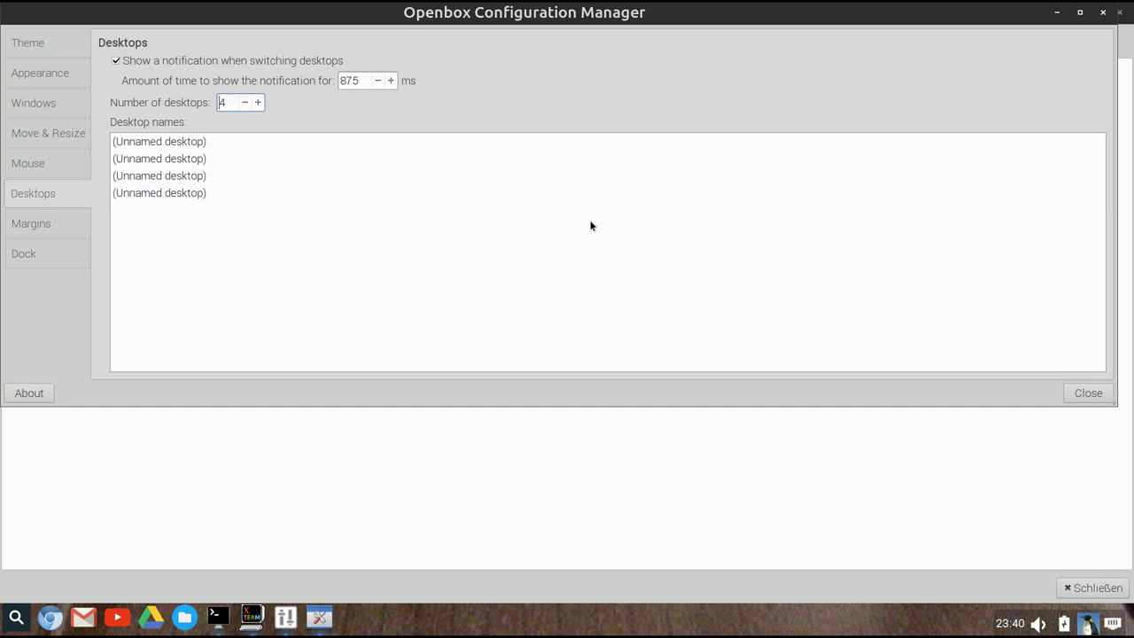
pyautogui.click(1099, 395)
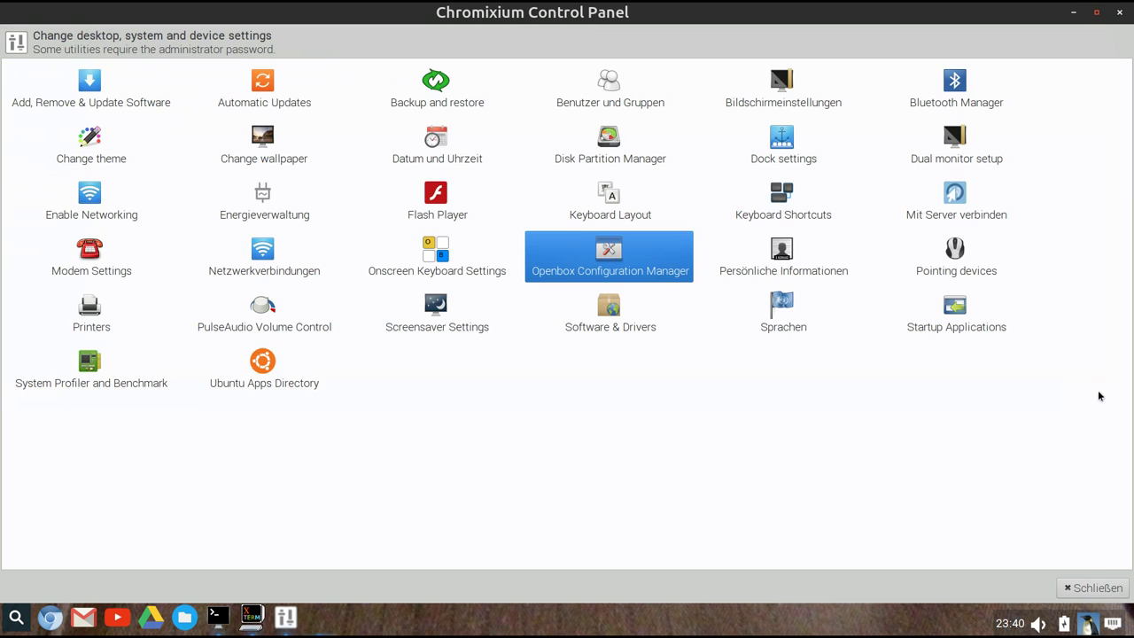
# - Open the panel settings and add the Menü extension to the panel
pyautogui.rightClick(1024, 626)
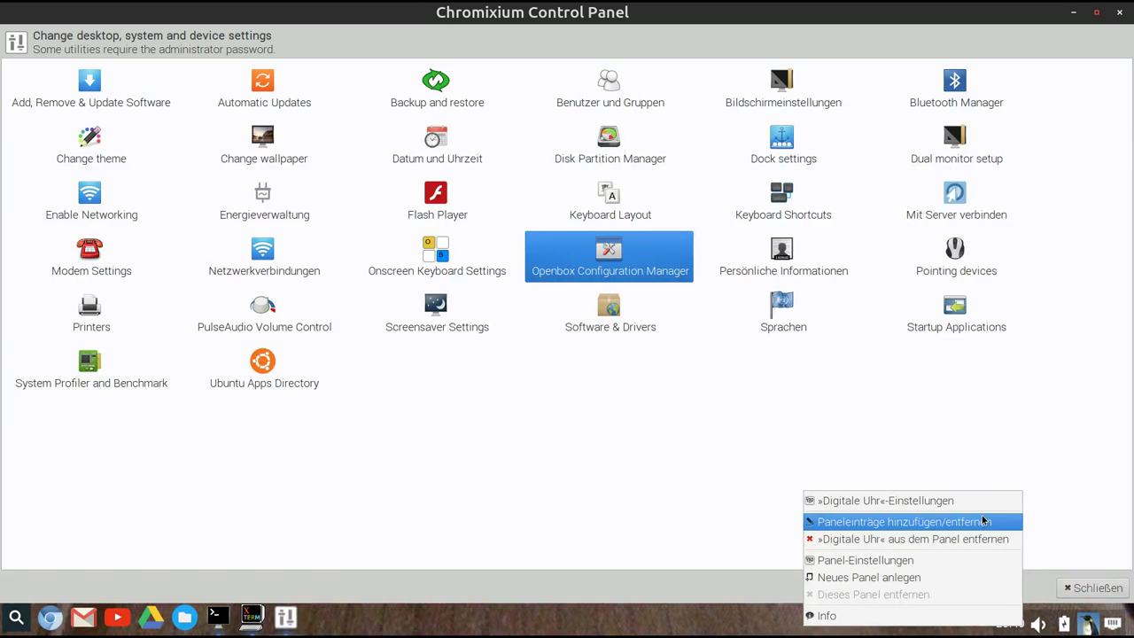
pyautogui.click(946, 561)
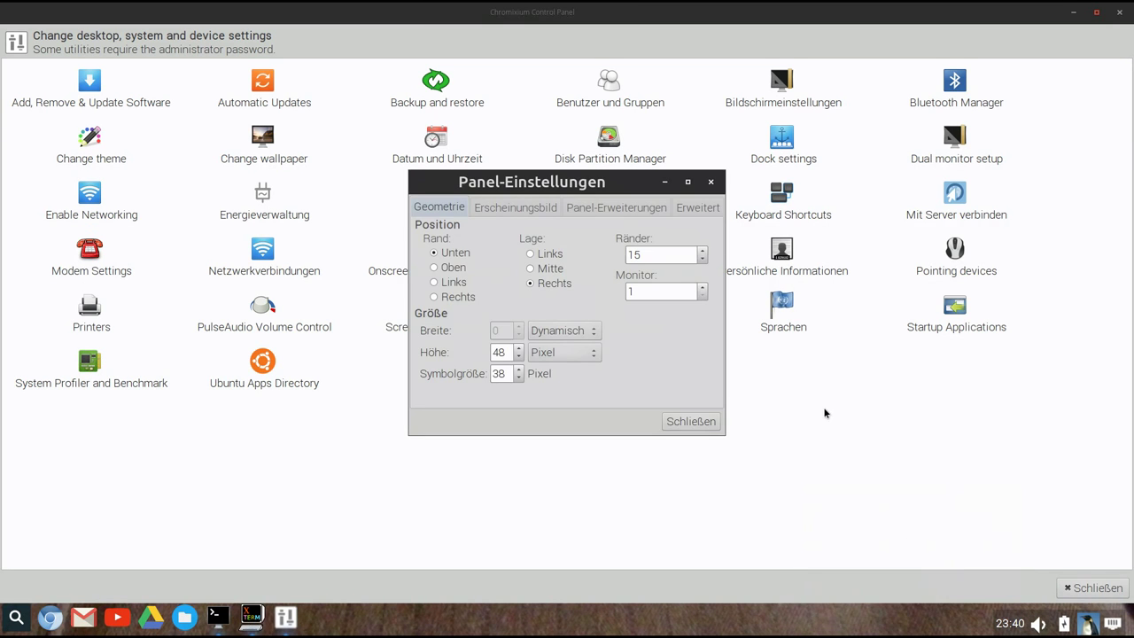
pyautogui.moveTo(601, 224); pyautogui.dragTo(549, 253)
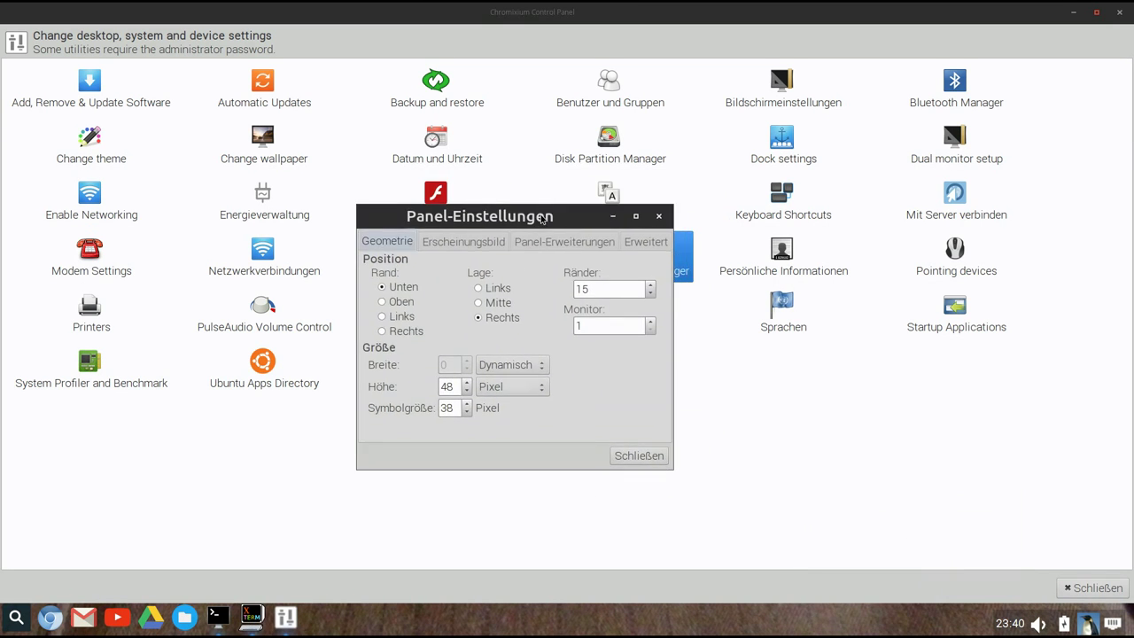
pyautogui.click(552, 243)
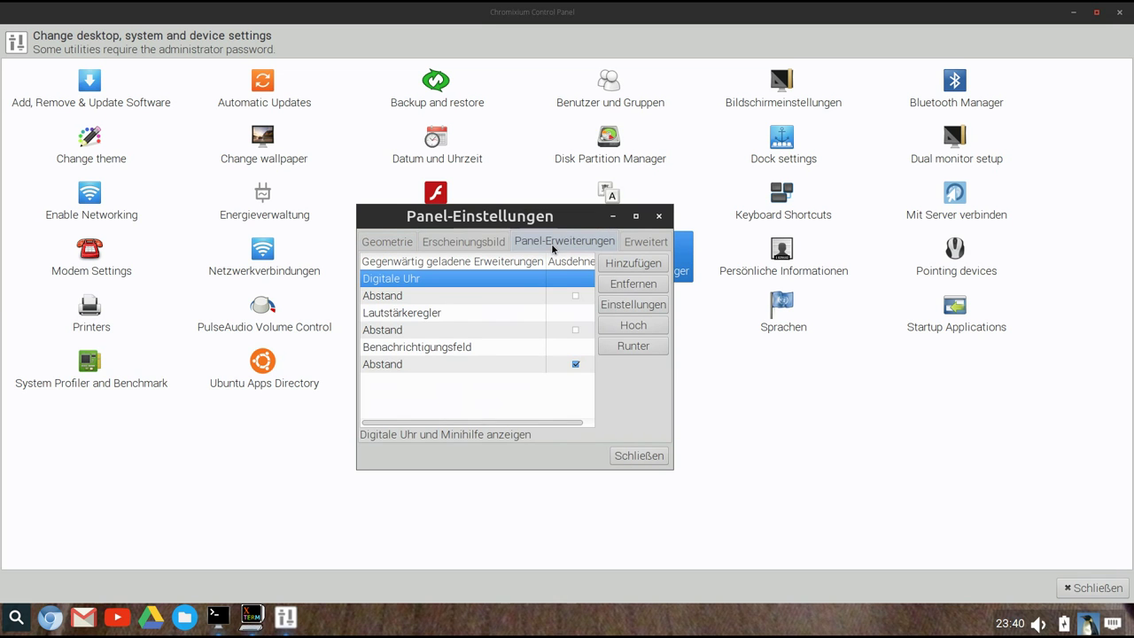
pyautogui.click(631, 264)
pyautogui.scroll(-5, 553, 365)
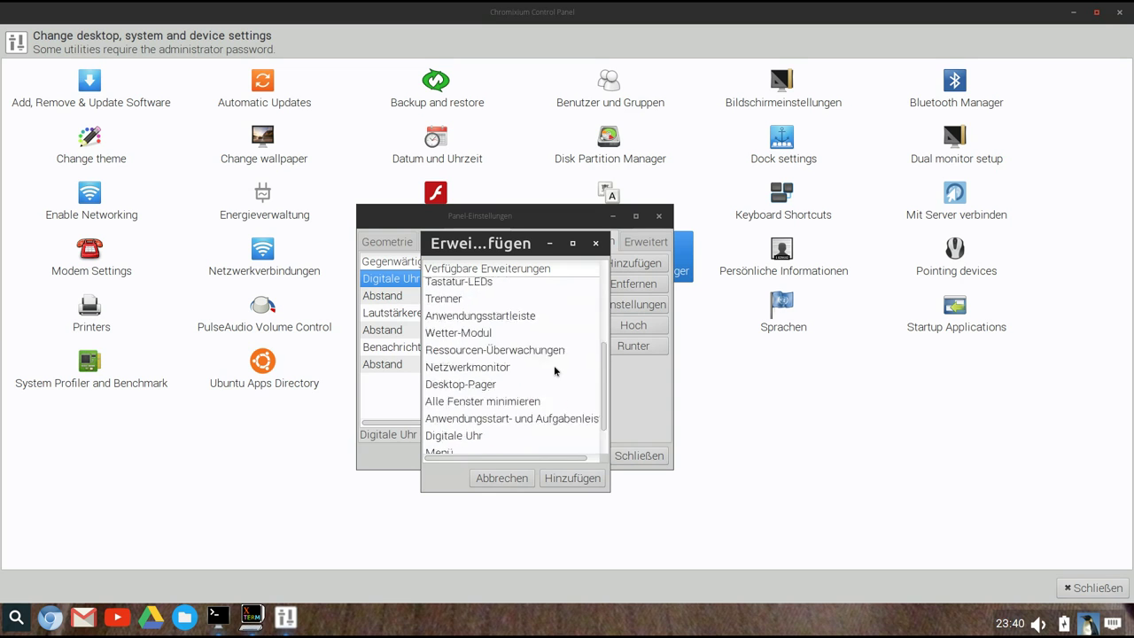
pyautogui.click(437, 414)
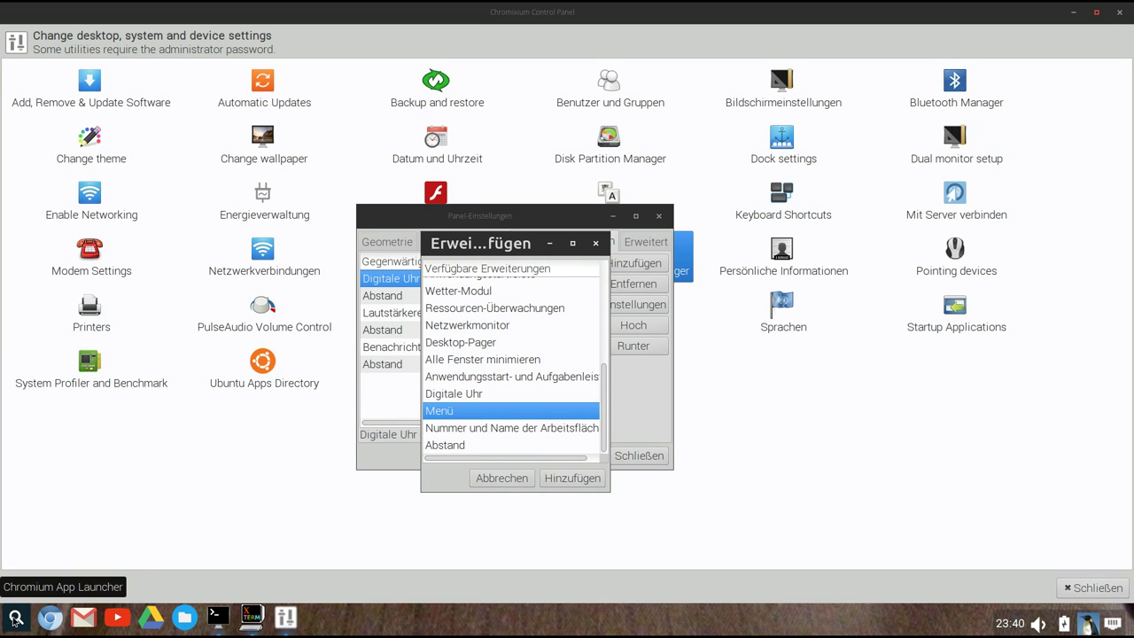
pyautogui.click(571, 478)
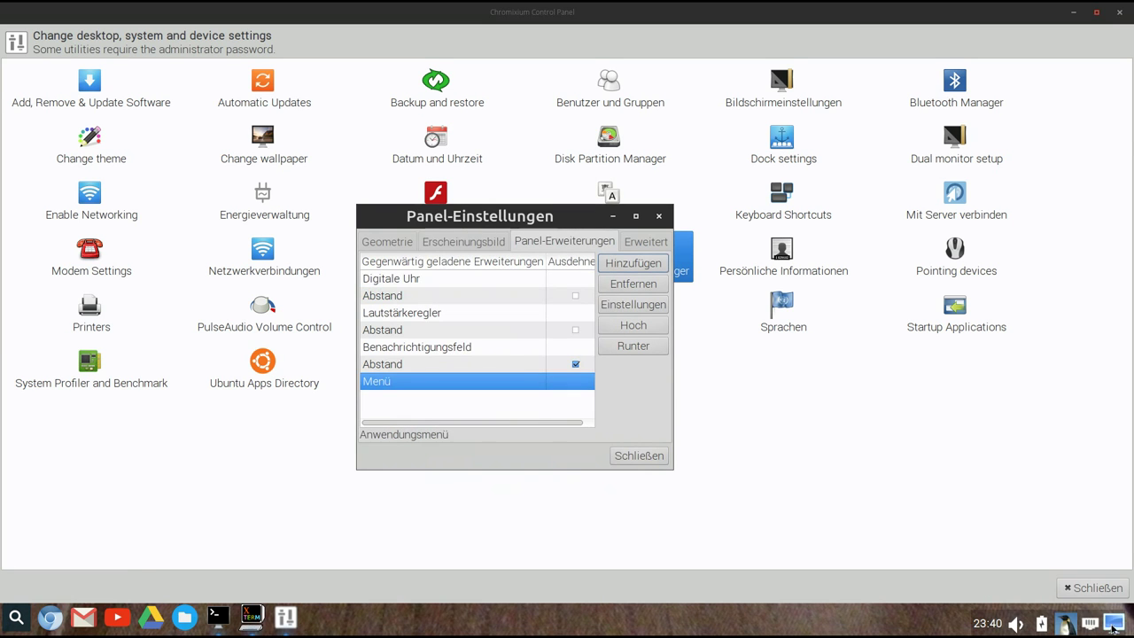
# - Look through the application categories in the new panel menu and in the desktop's context menu
pyautogui.click(1113, 624)
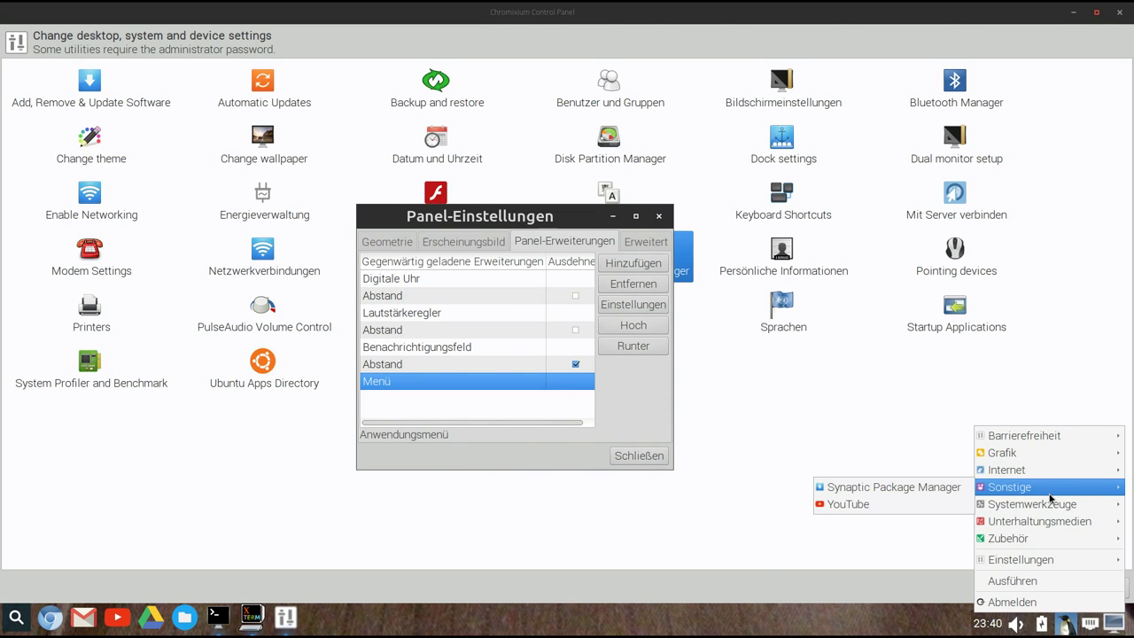
pyautogui.moveTo(1030, 476)
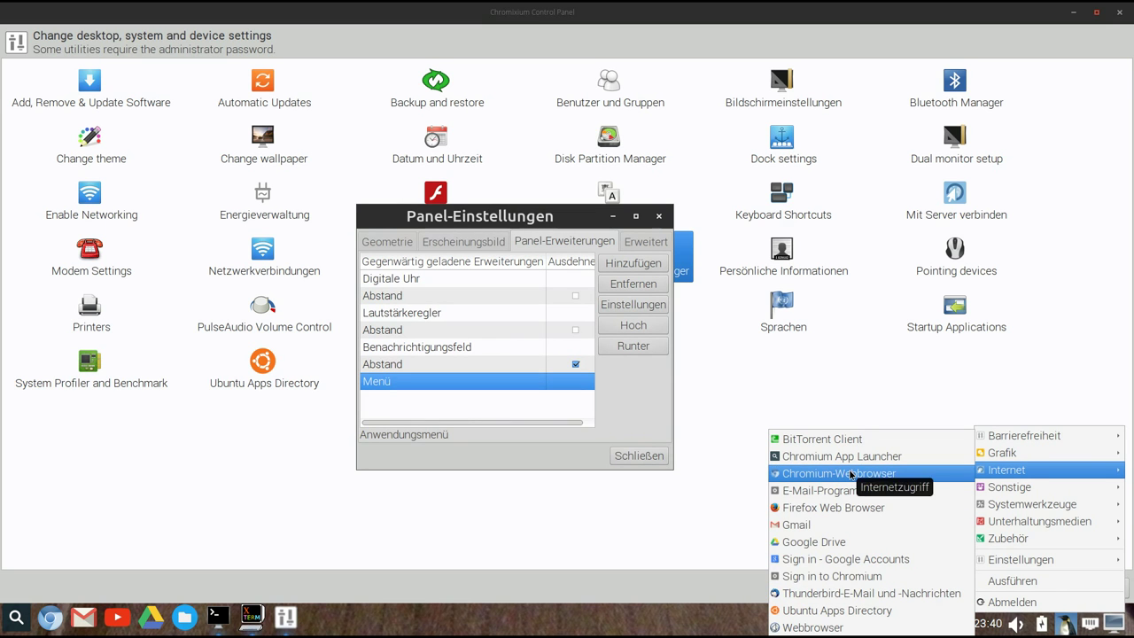
pyautogui.moveTo(1026, 542)
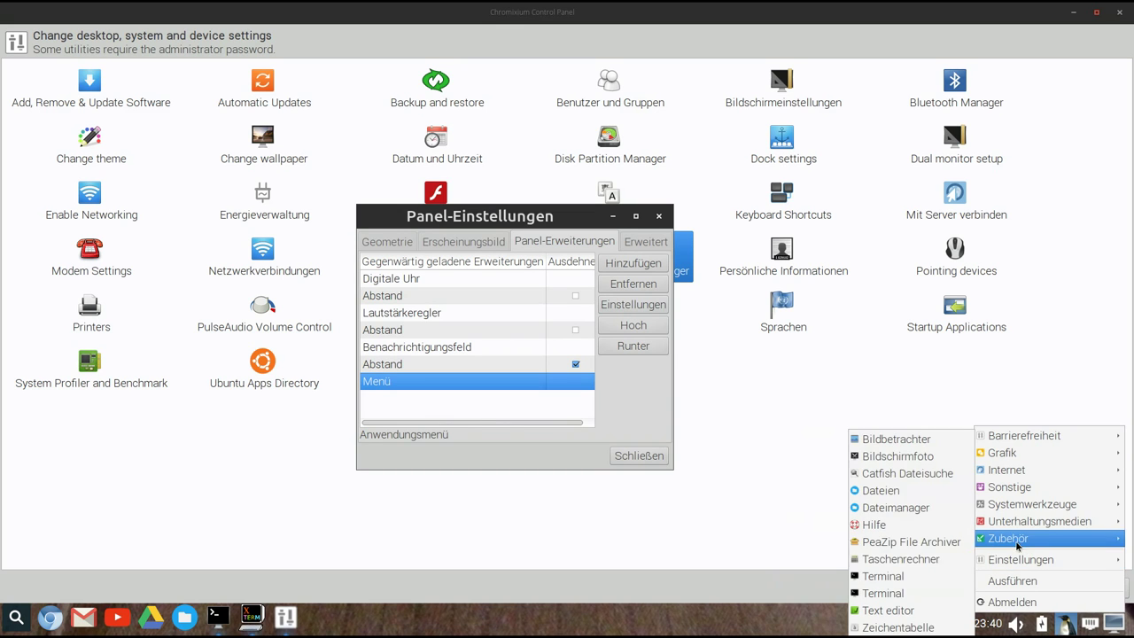
pyautogui.click(737, 623)
pyautogui.rightClick(739, 624)
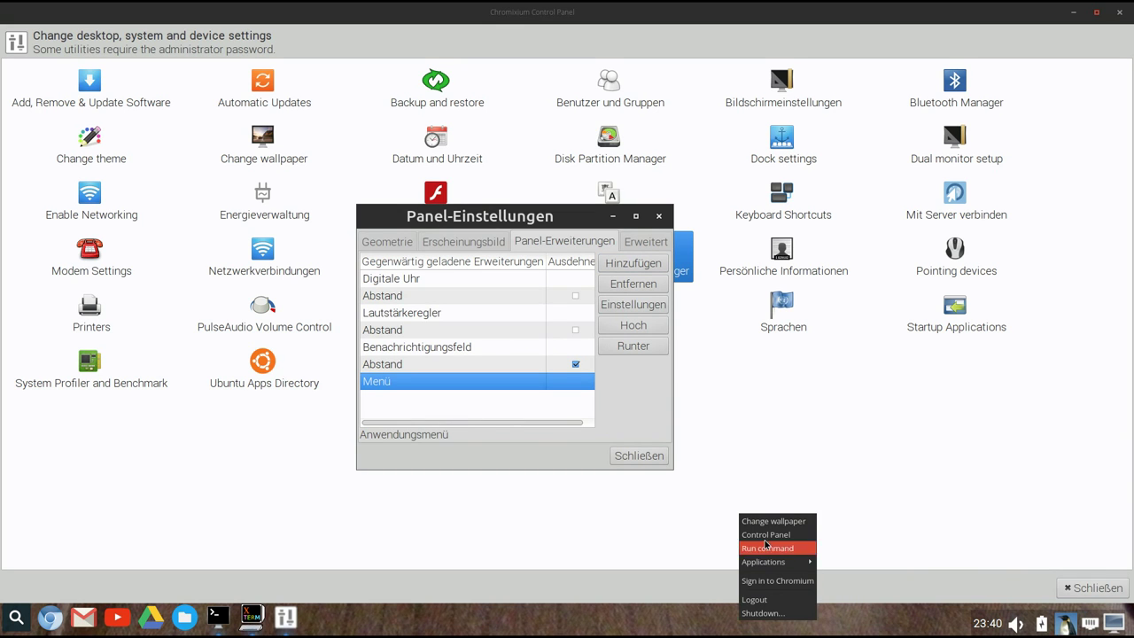
pyautogui.moveTo(769, 563)
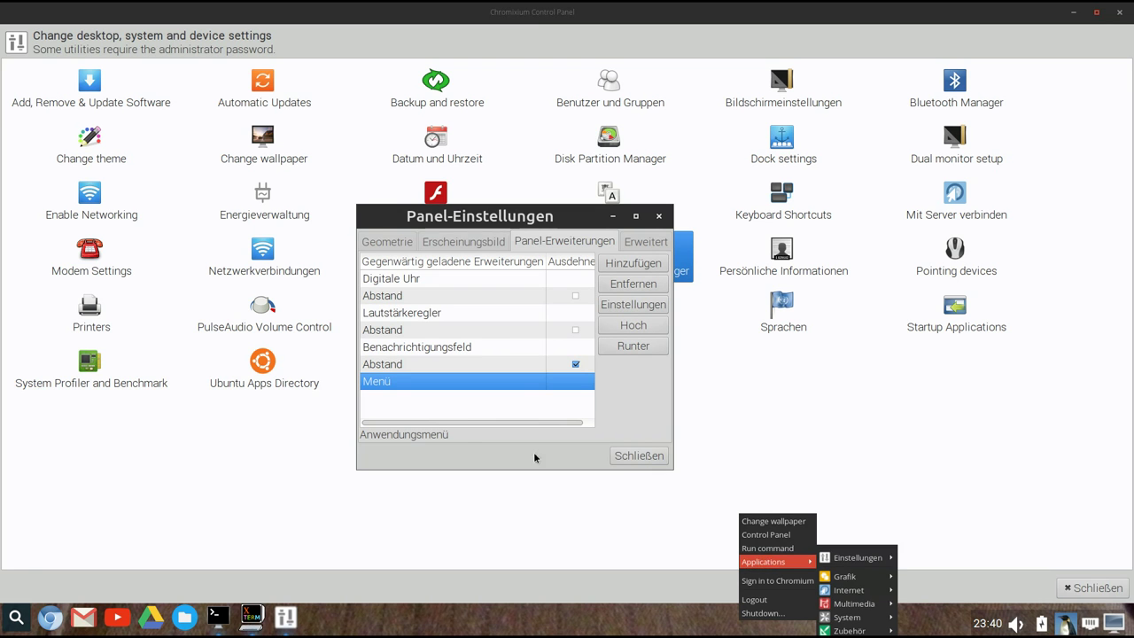
# - Add the Desktop-Pager extension to the panel and close the panel settings
pyautogui.click(607, 383)
pyautogui.click(633, 268)
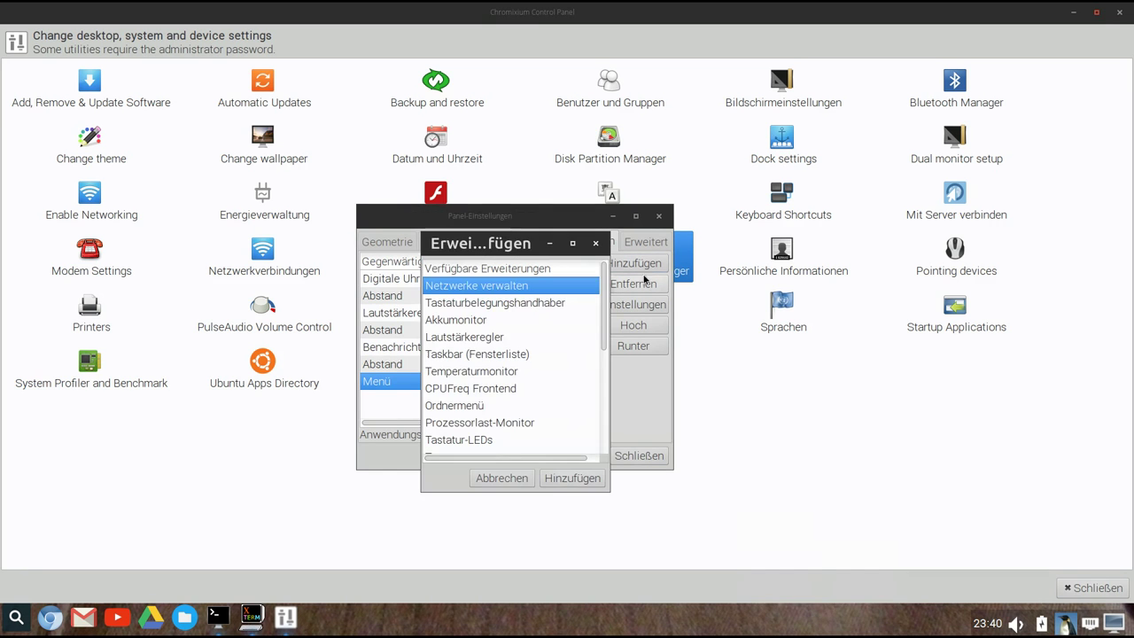
pyautogui.scroll(-5, 554, 365)
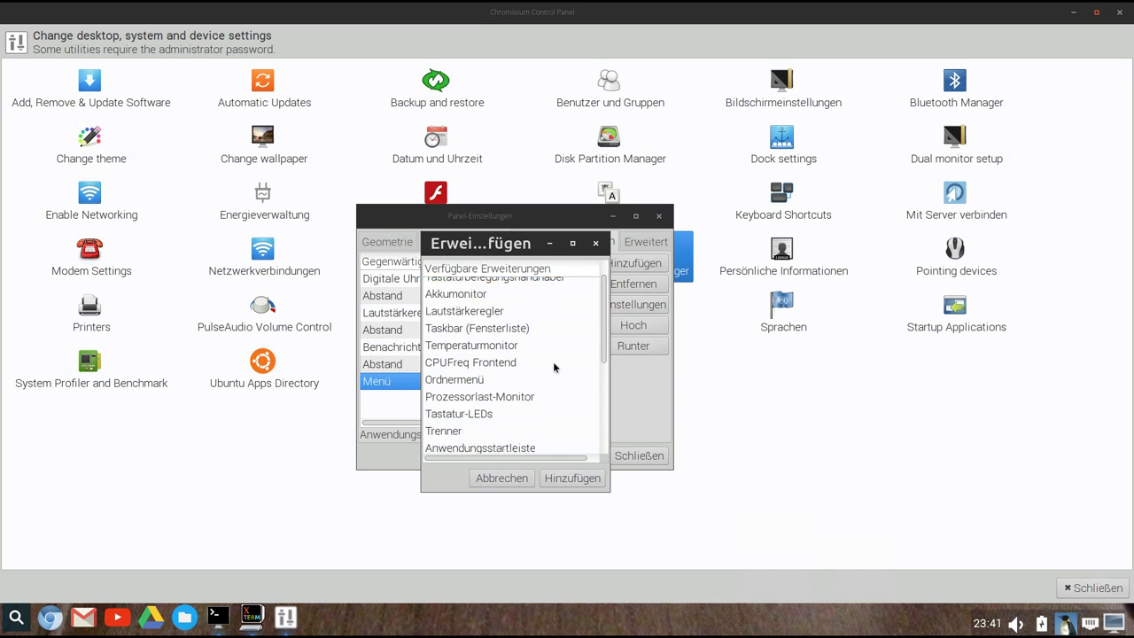
pyautogui.scroll(-2, 553, 361)
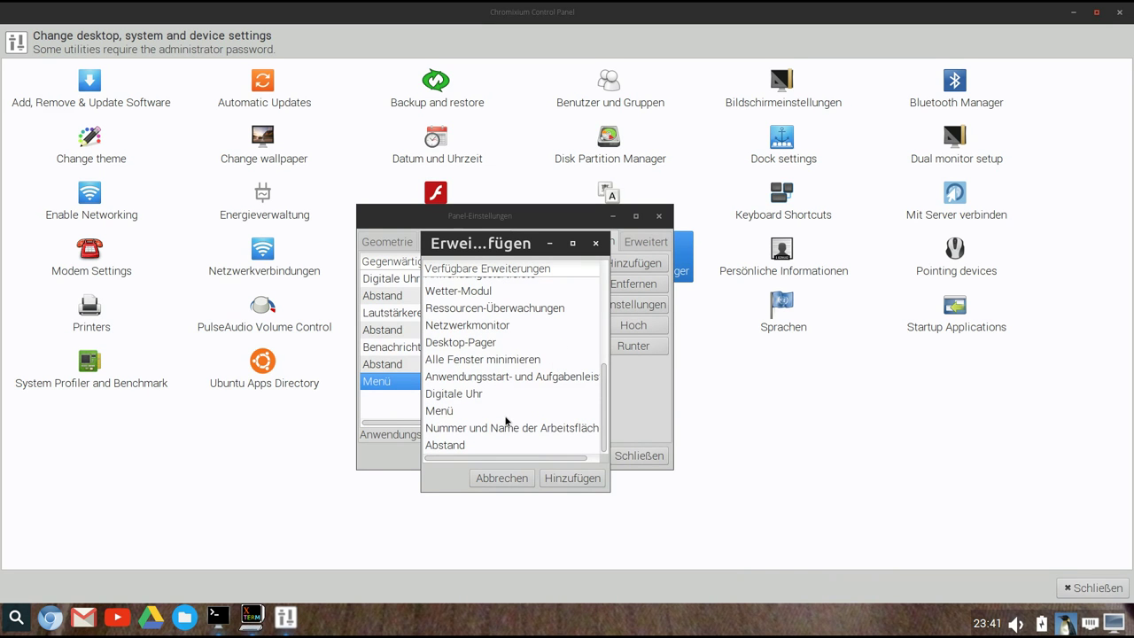
pyautogui.click(464, 345)
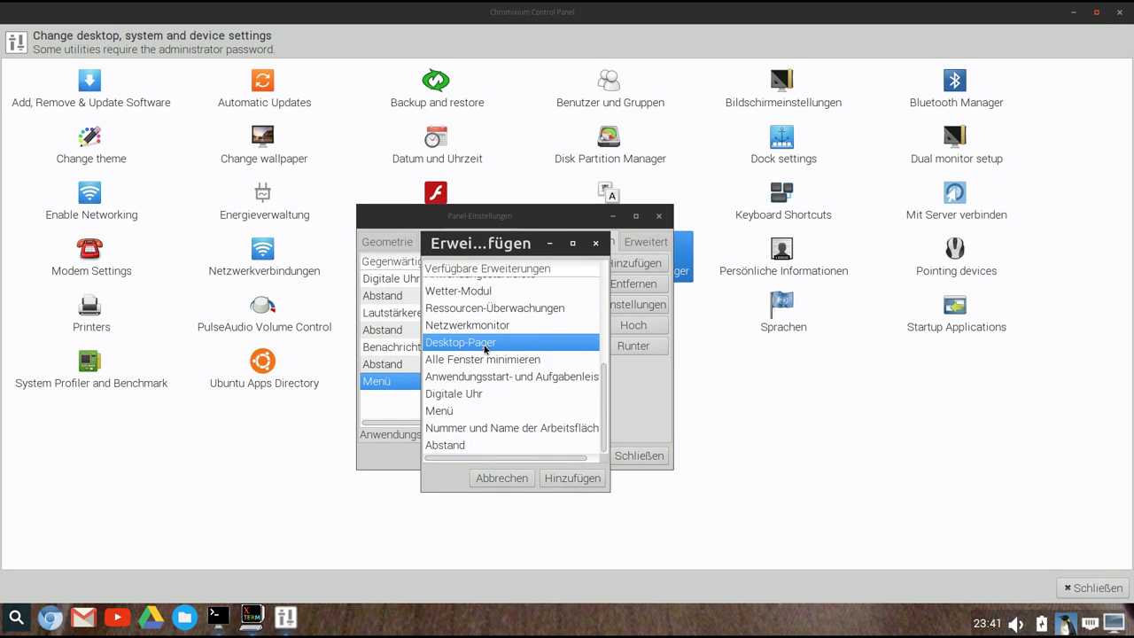
pyautogui.click(573, 478)
pyautogui.click(645, 455)
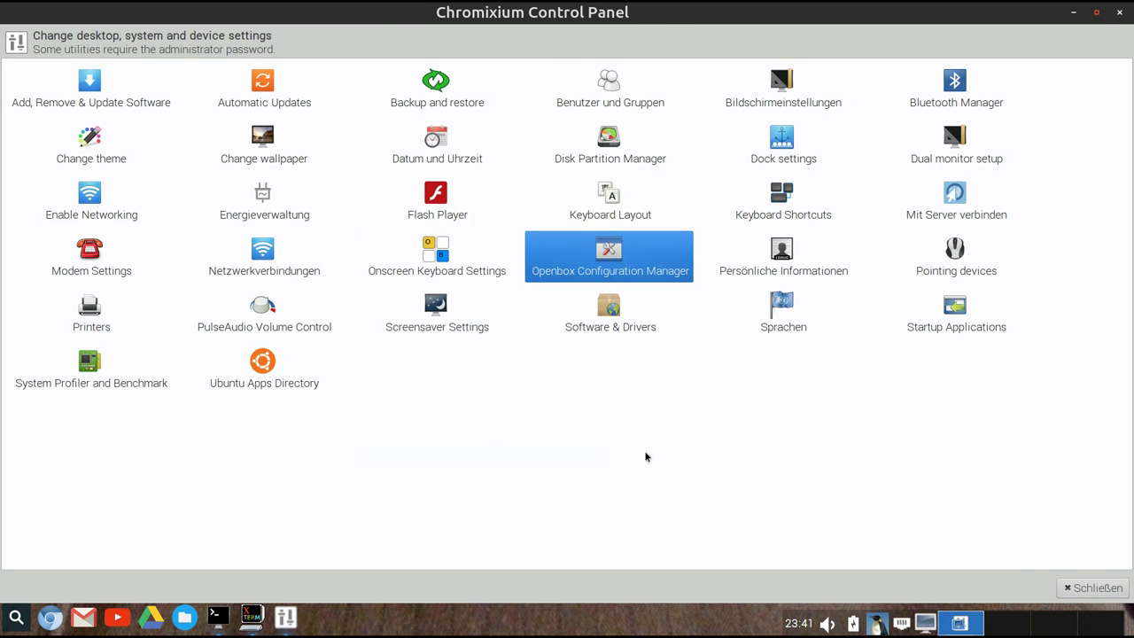
# - Switch through the other desktops with the pager and return to the first desktop
pyautogui.click(1005, 631)
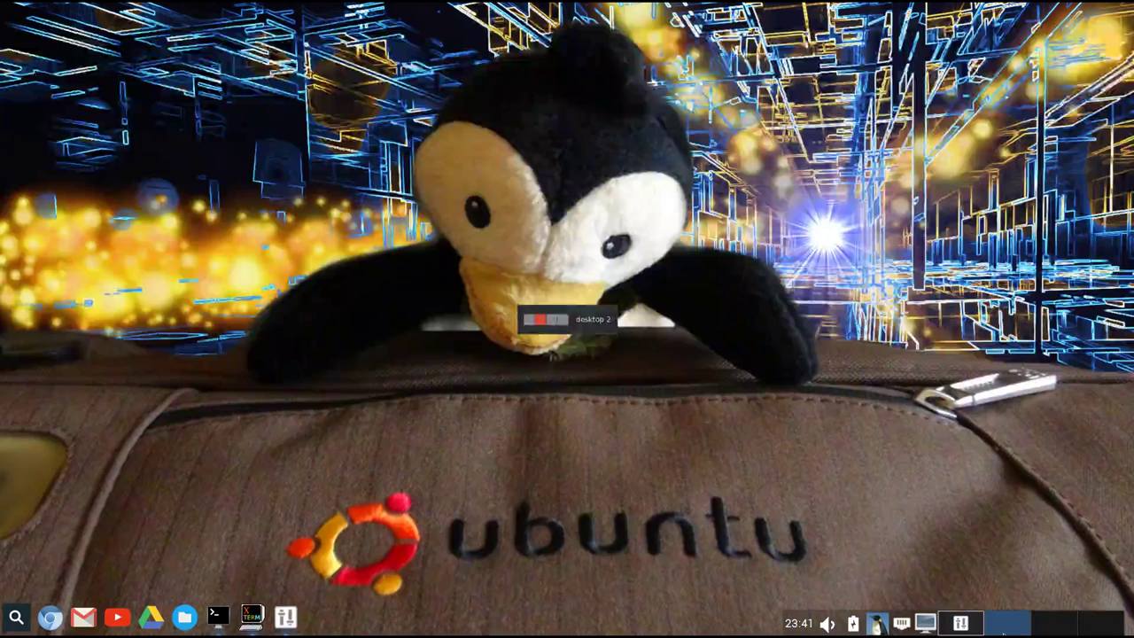
pyautogui.click(1046, 629)
pyautogui.click(1096, 624)
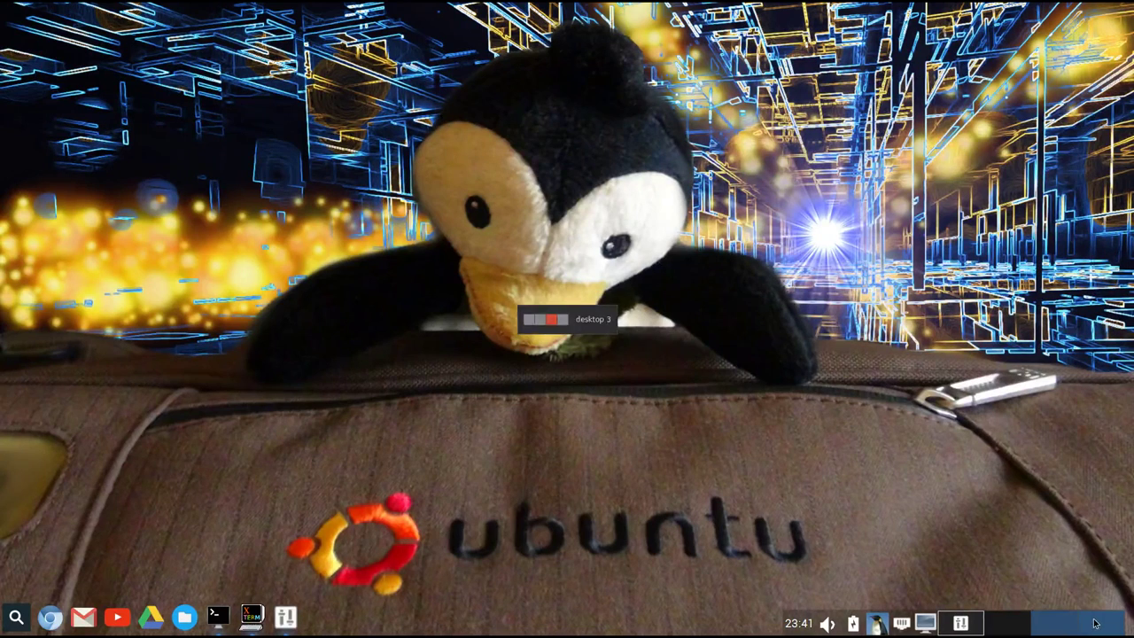
pyautogui.click(970, 625)
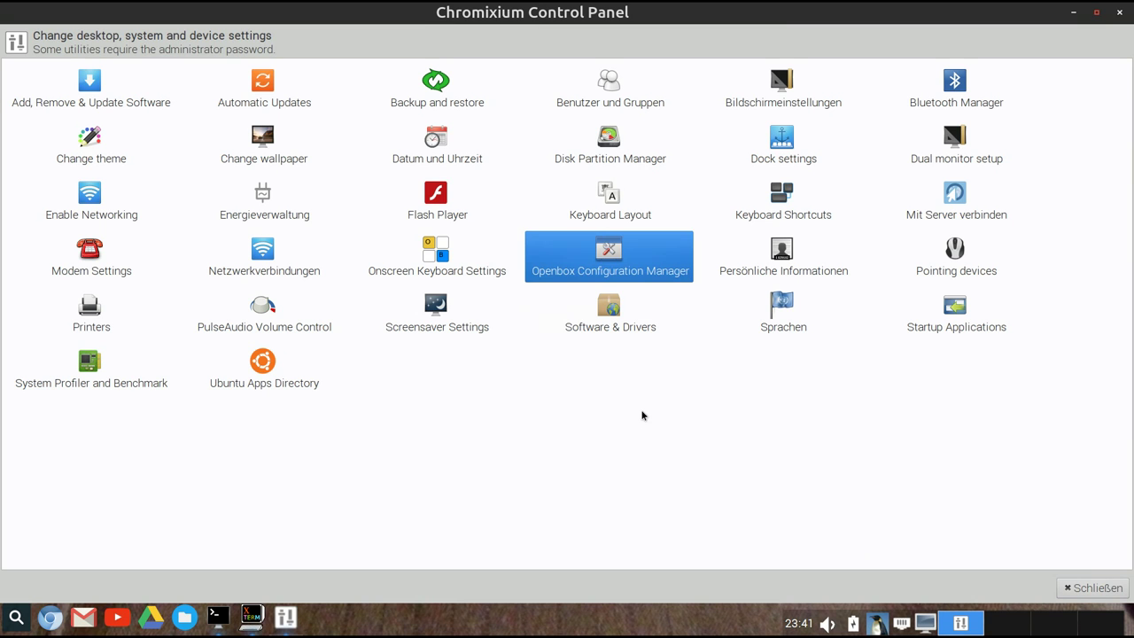
pyautogui.click(642, 415)
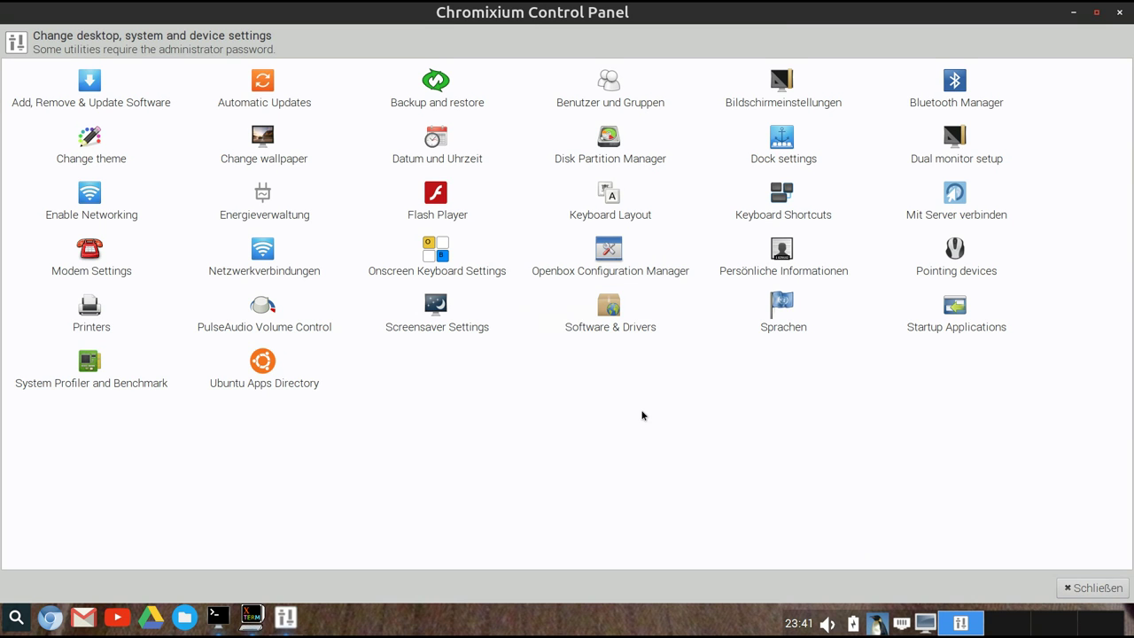
pyautogui.click(925, 623)
pyautogui.click(925, 623)
pyautogui.rightClick(931, 627)
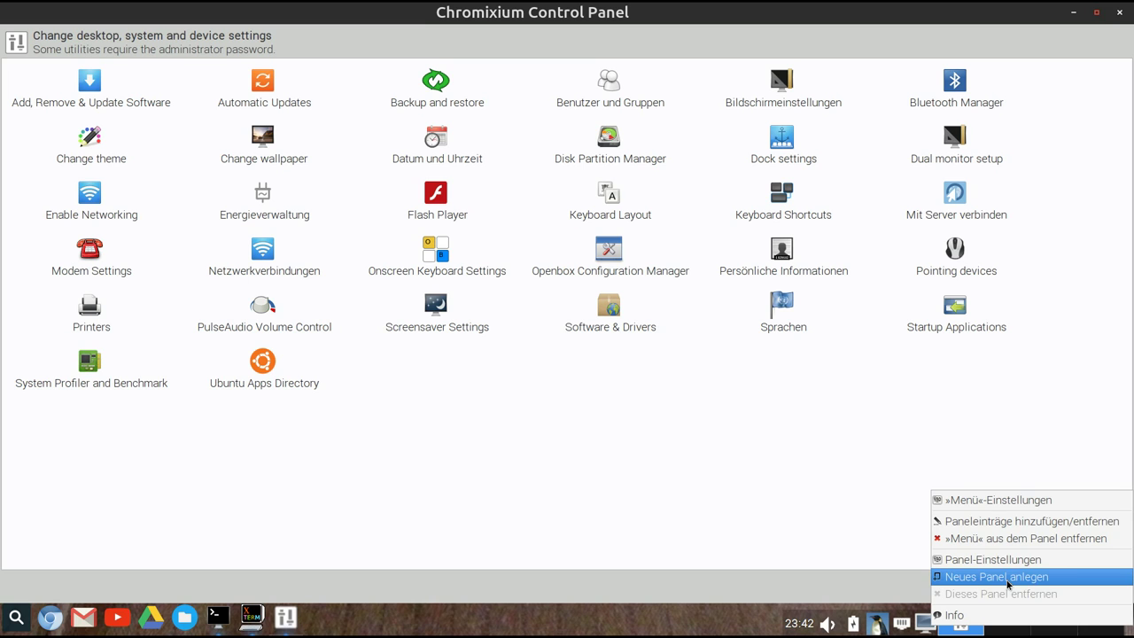
pyautogui.click(670, 434)
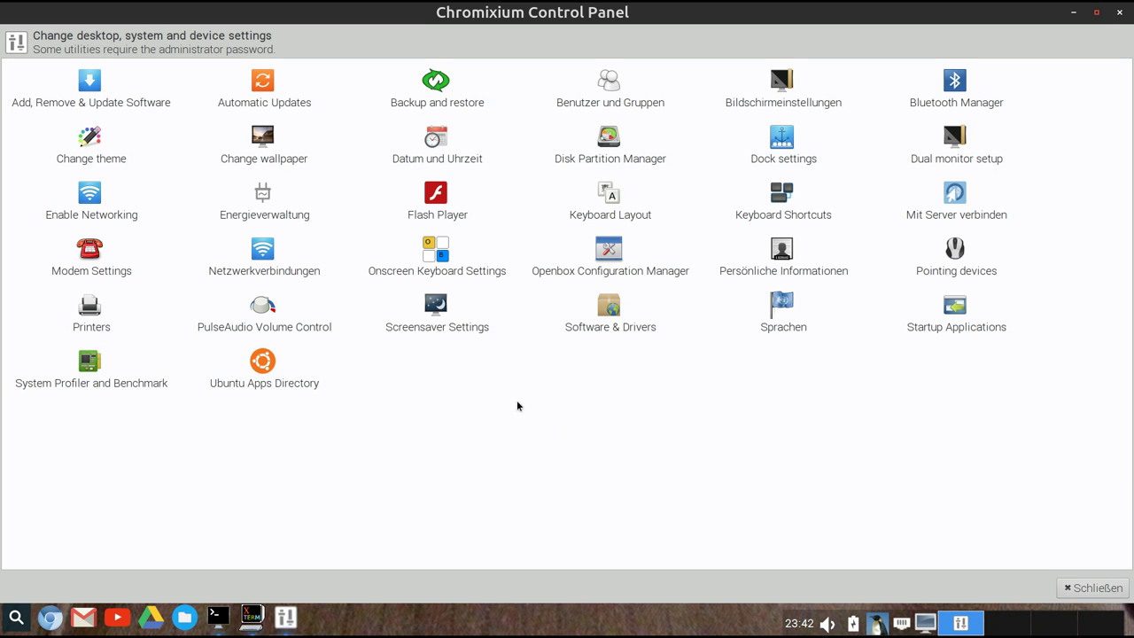
# - Open the Ubuntu Apps Directory, close the extra front window and search for "gimp"
pyautogui.click(263, 365)
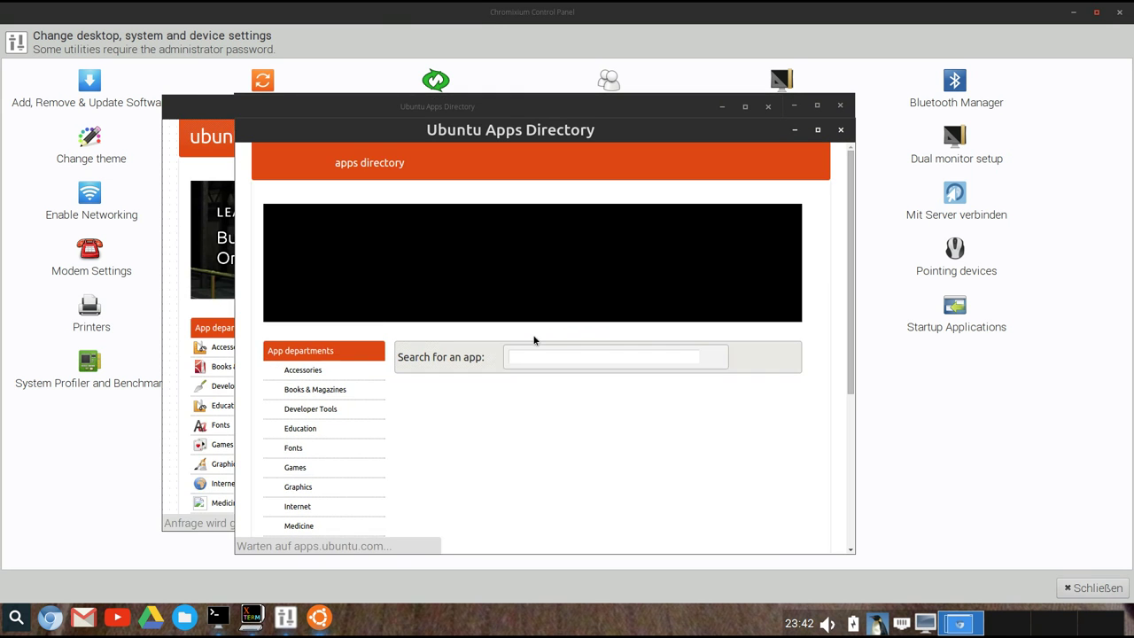
pyautogui.click(842, 130)
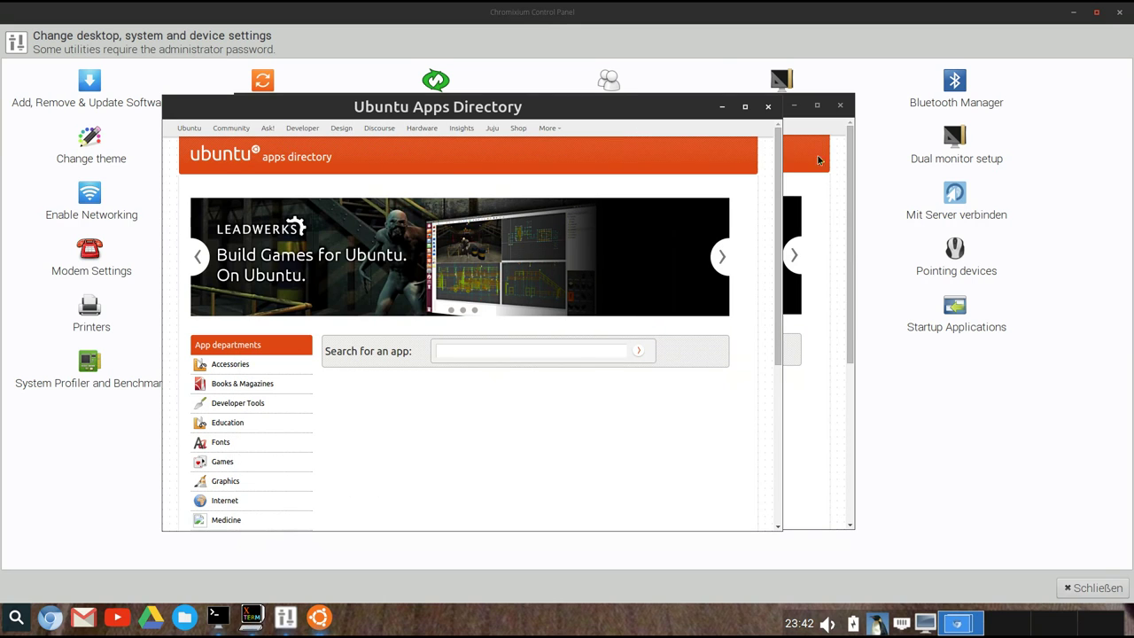
pyautogui.click(518, 354)
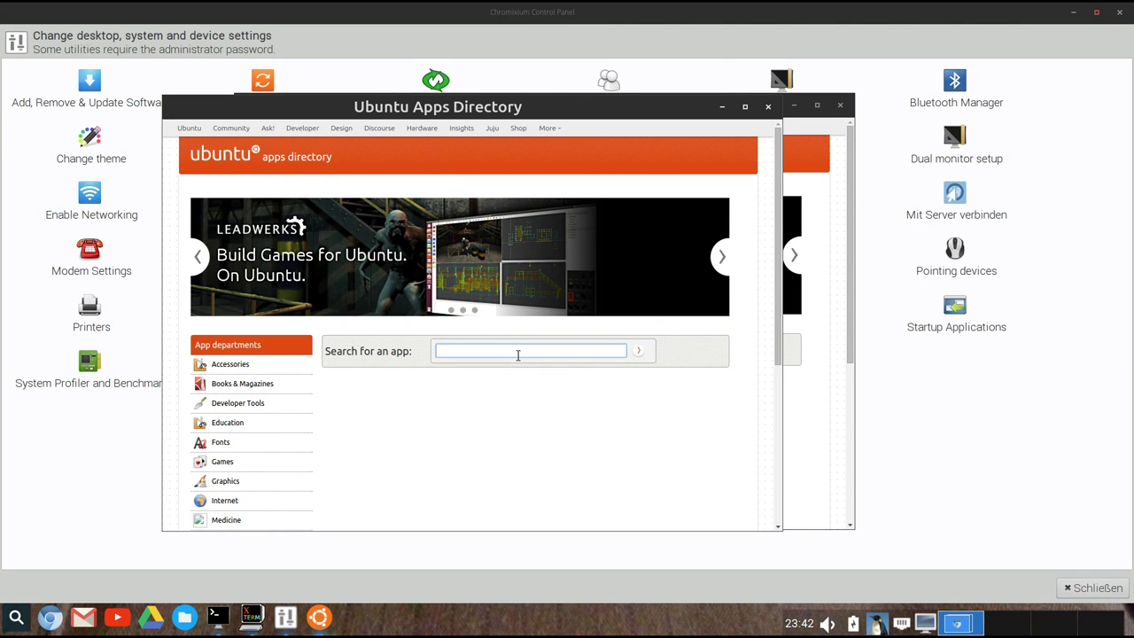
pyautogui.write('gimp')
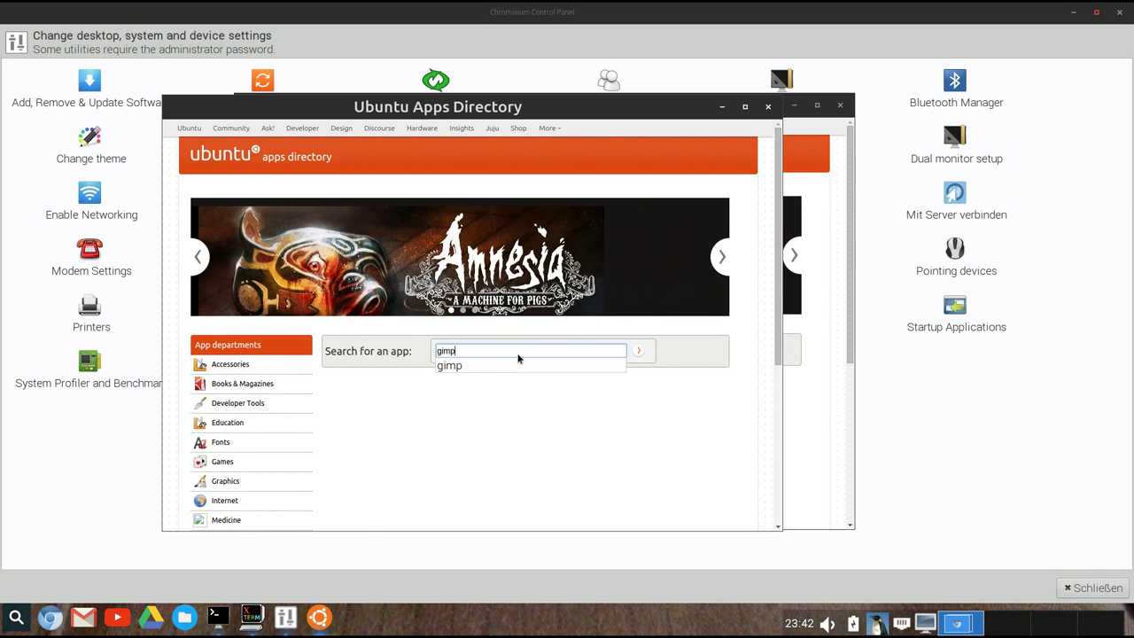
pyautogui.press('Return')
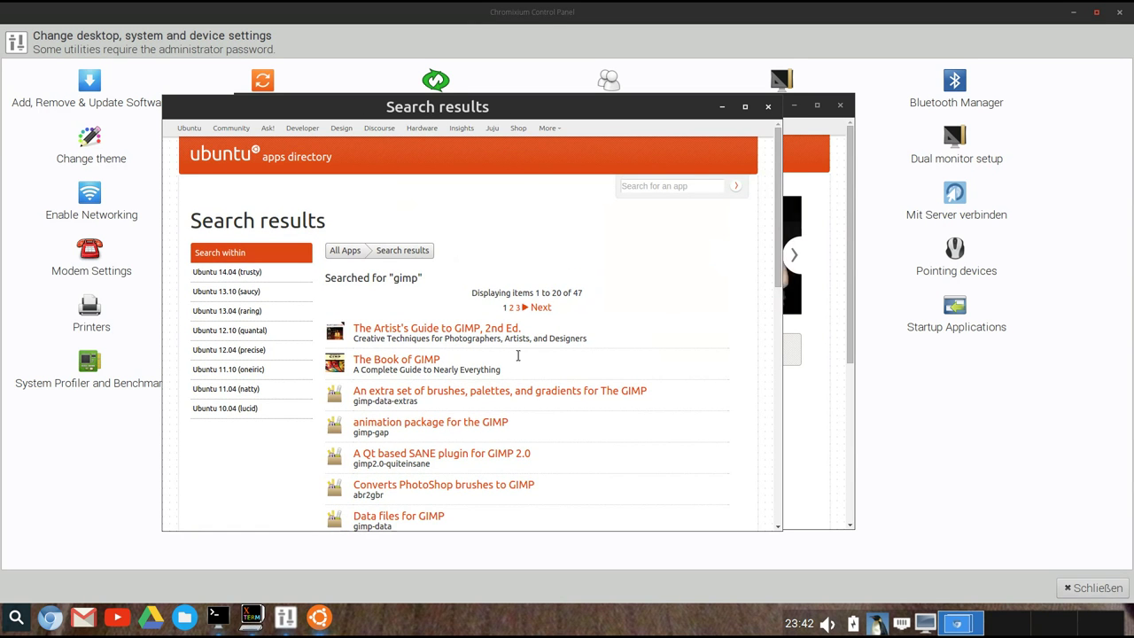
# - Restrict the gimp search to Ubuntu 14.04 (trusty) and close the remaining Apps Directory windows
pyautogui.click(276, 275)
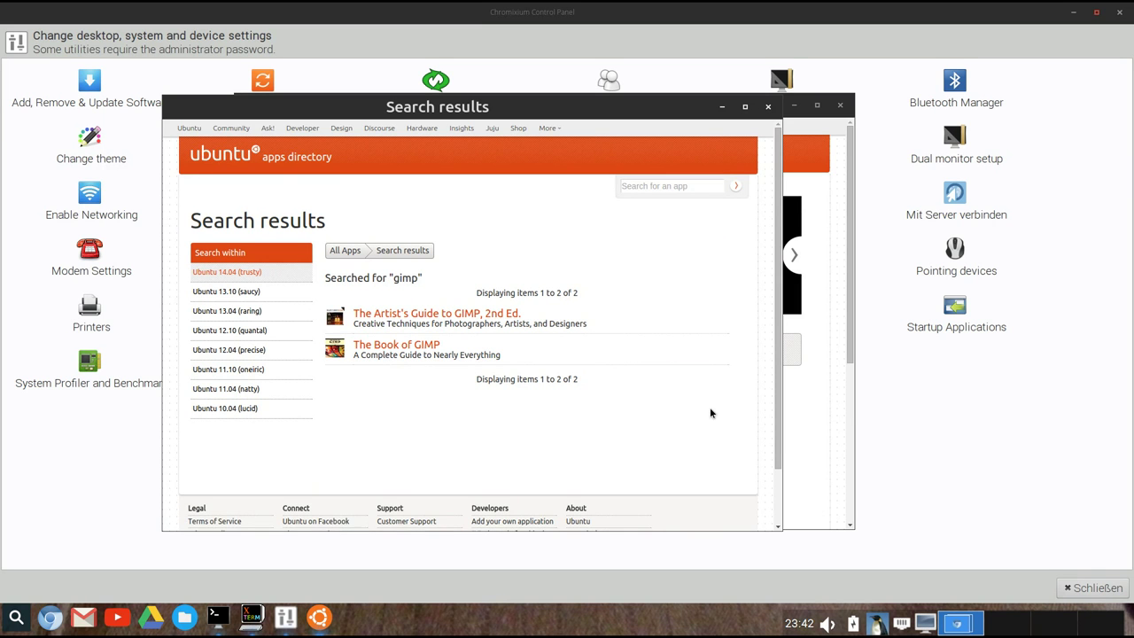
pyautogui.click(768, 106)
pyautogui.click(840, 106)
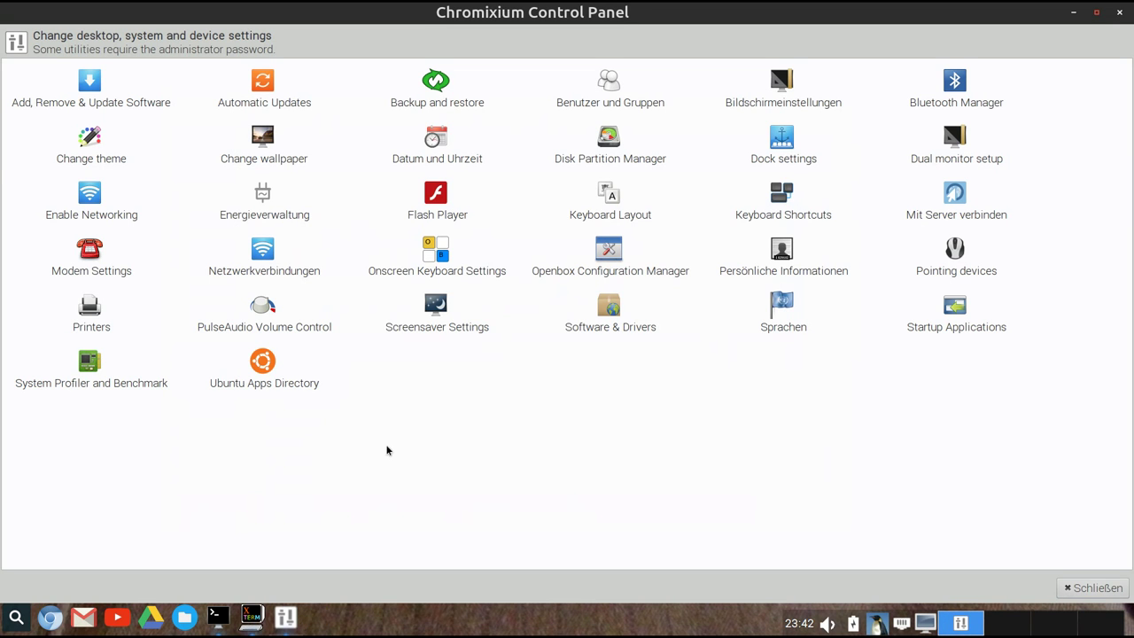
# - Open Change theme, view the icon themes and check the folder icons in the file manager
pyautogui.click(89, 148)
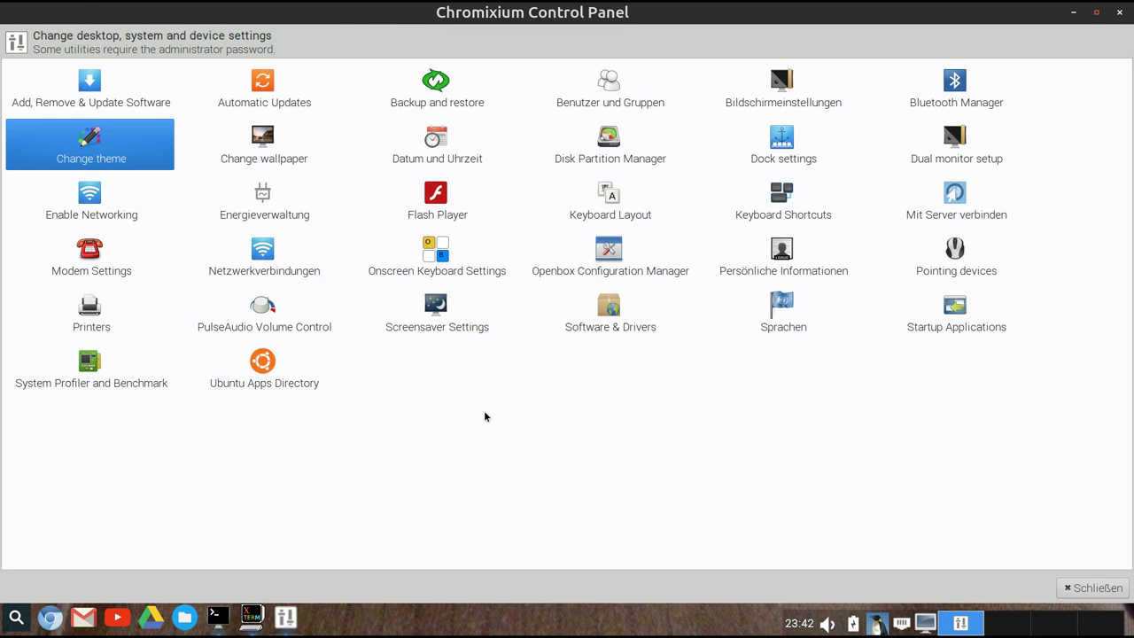
pyautogui.moveTo(222, 14); pyautogui.dragTo(601, 171)
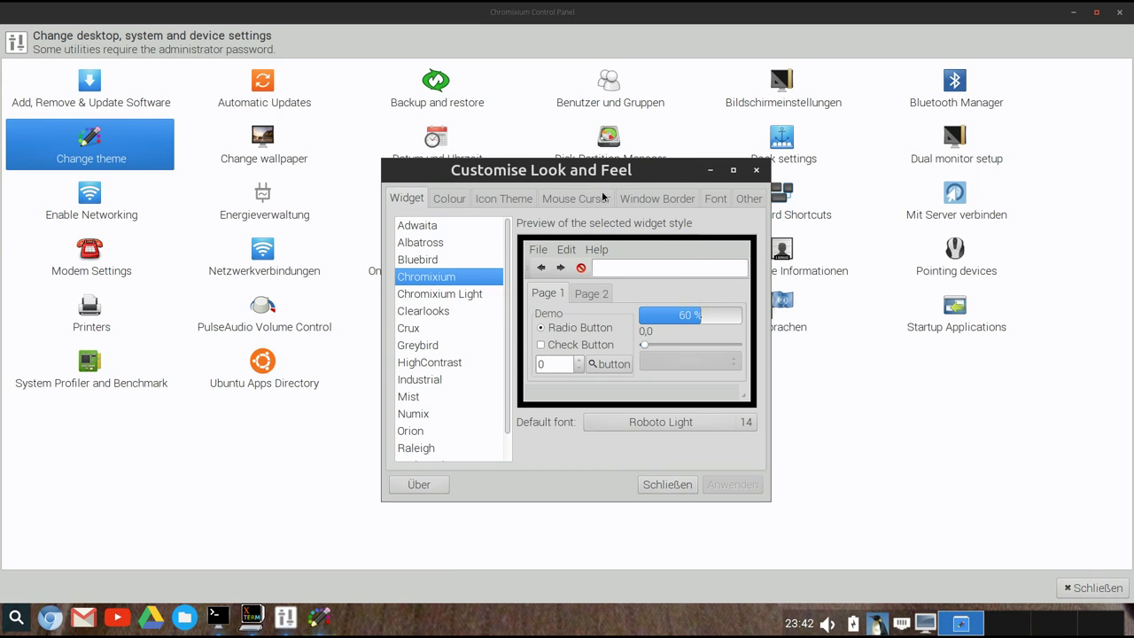
pyautogui.click(498, 202)
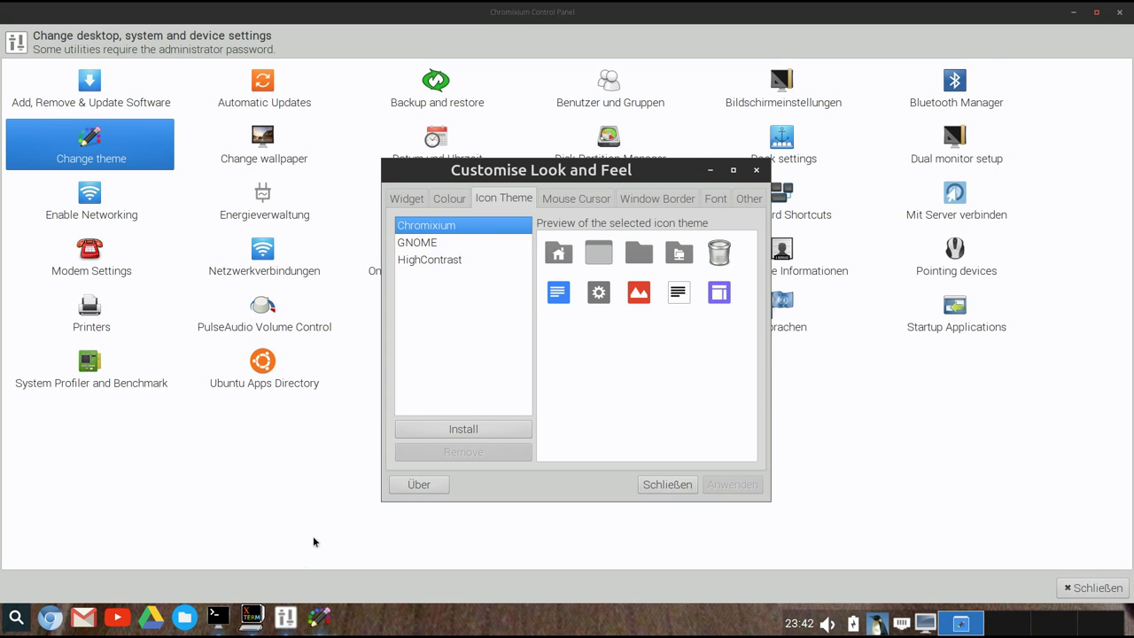
pyautogui.click(185, 618)
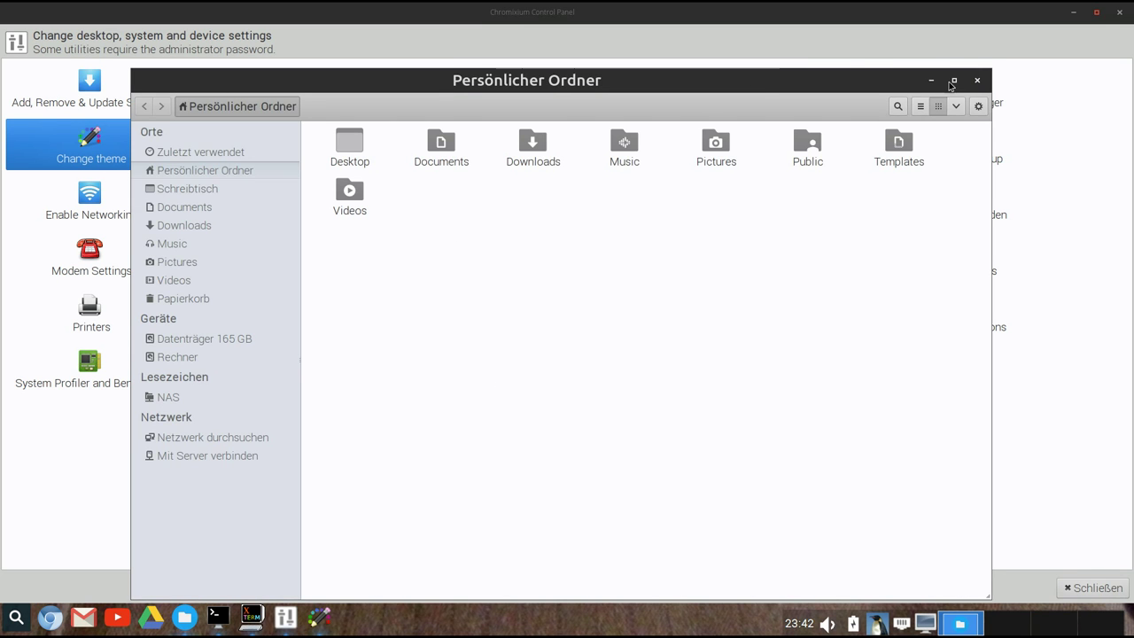
pyautogui.click(978, 81)
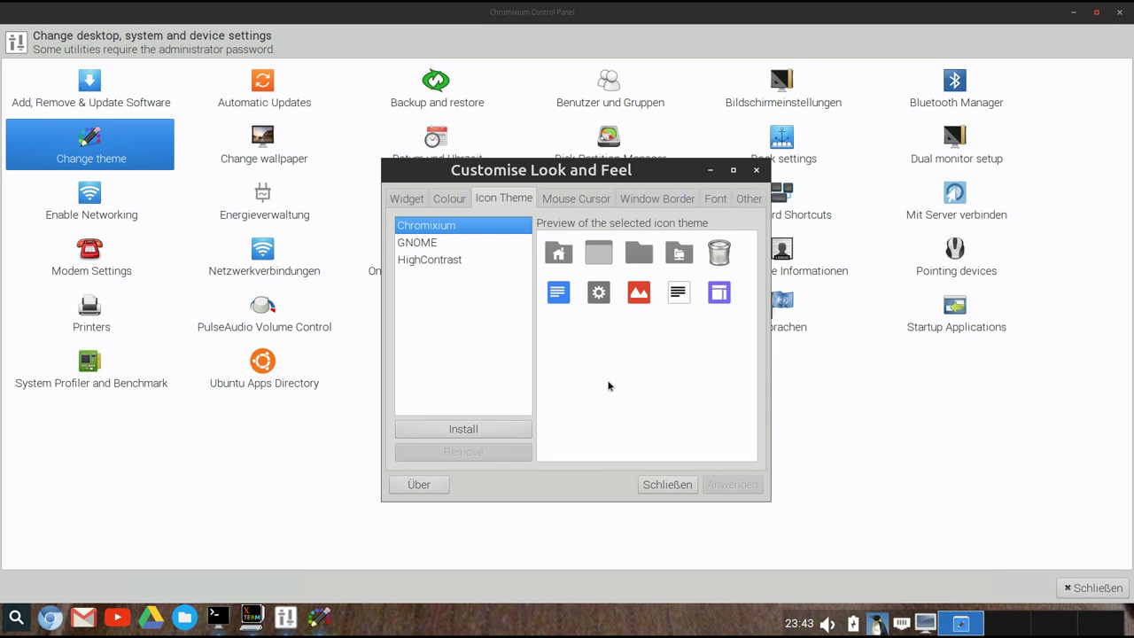
# - Preview the GNOME icon theme, then examine the cursor, window border, font and other settings in the maximized window
pyautogui.click(456, 244)
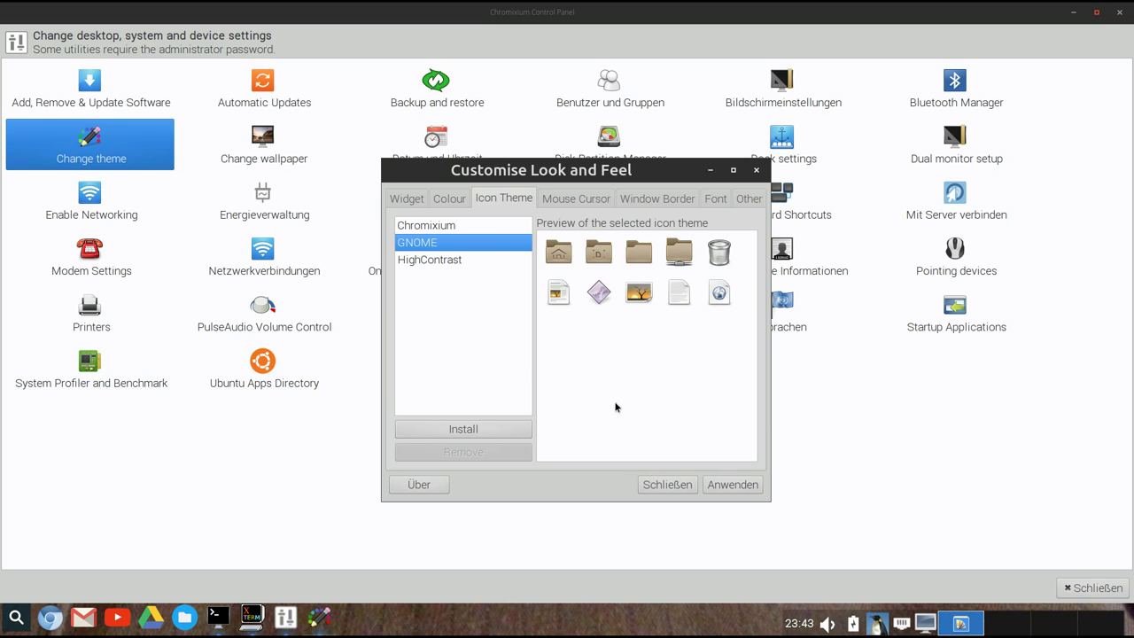
pyautogui.click(581, 200)
pyautogui.click(642, 198)
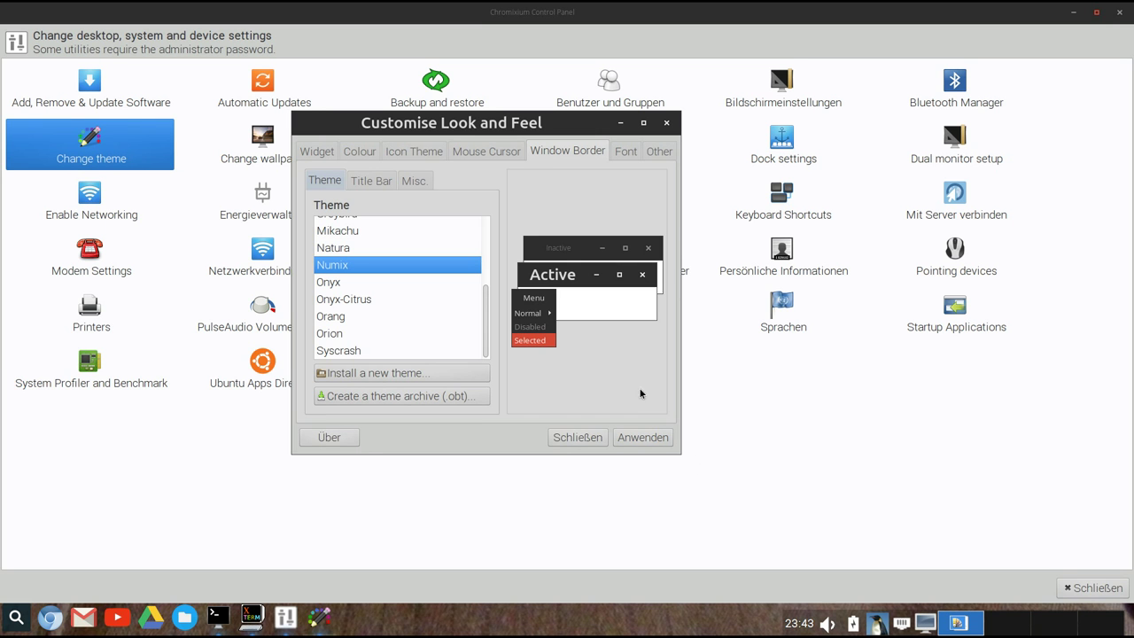
pyautogui.click(645, 123)
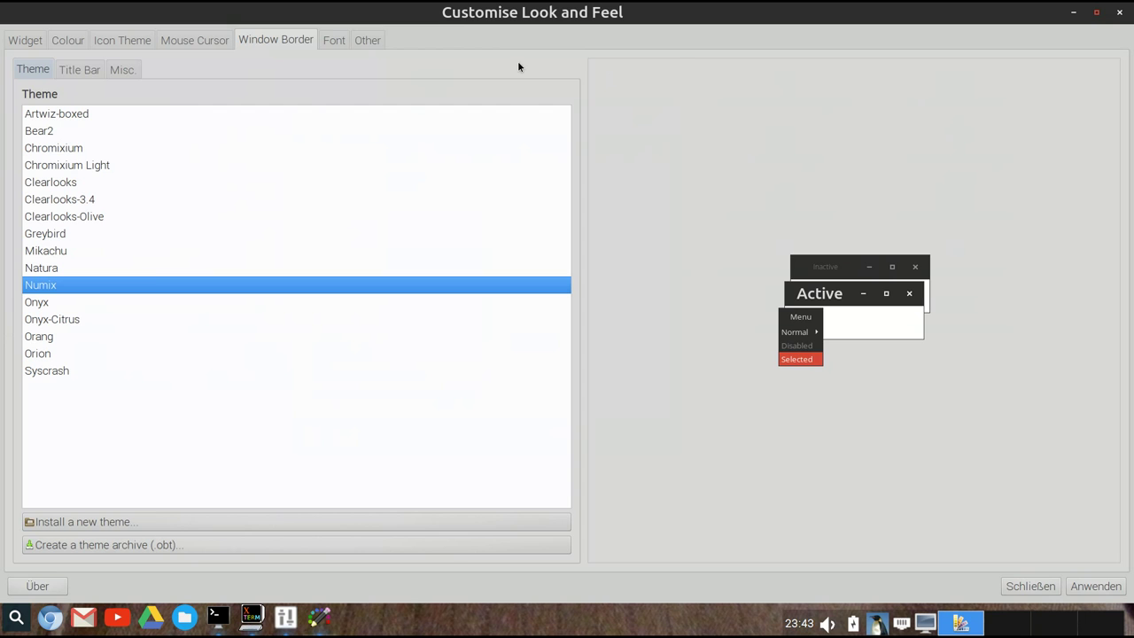
pyautogui.click(333, 41)
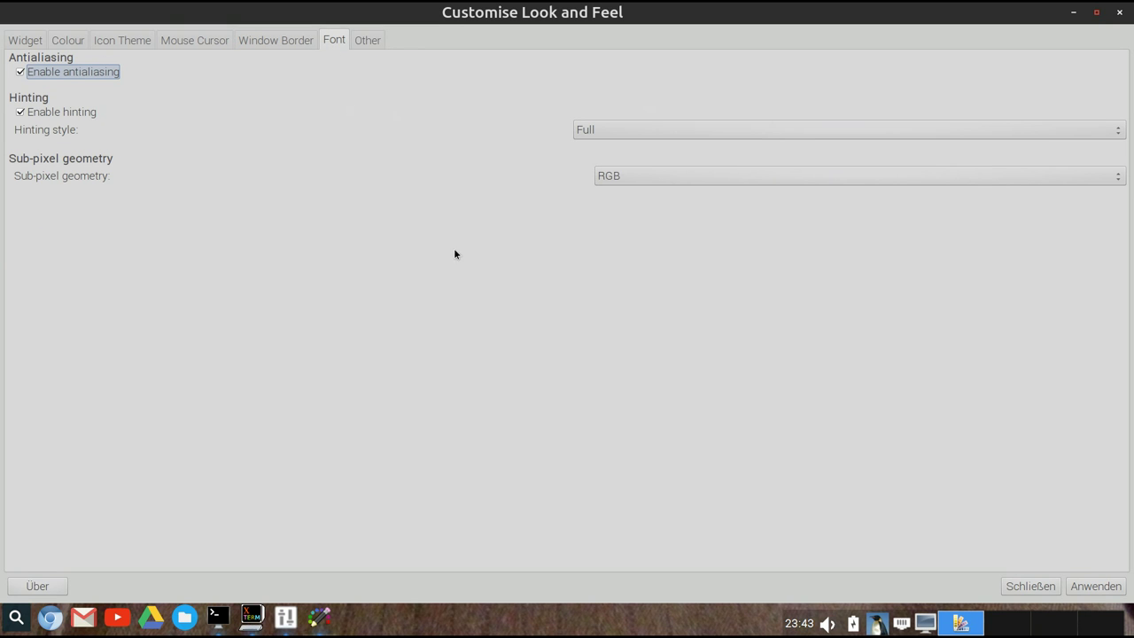
pyautogui.click(376, 46)
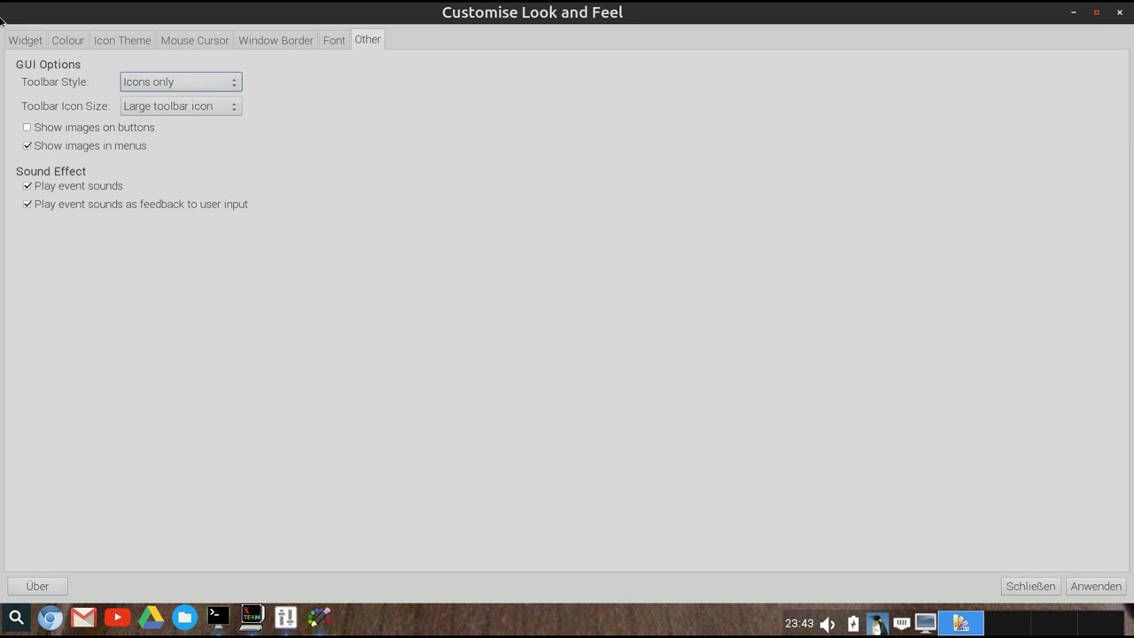
# - View the widget styles and check the default font chooser without changing the font
pyautogui.click(25, 41)
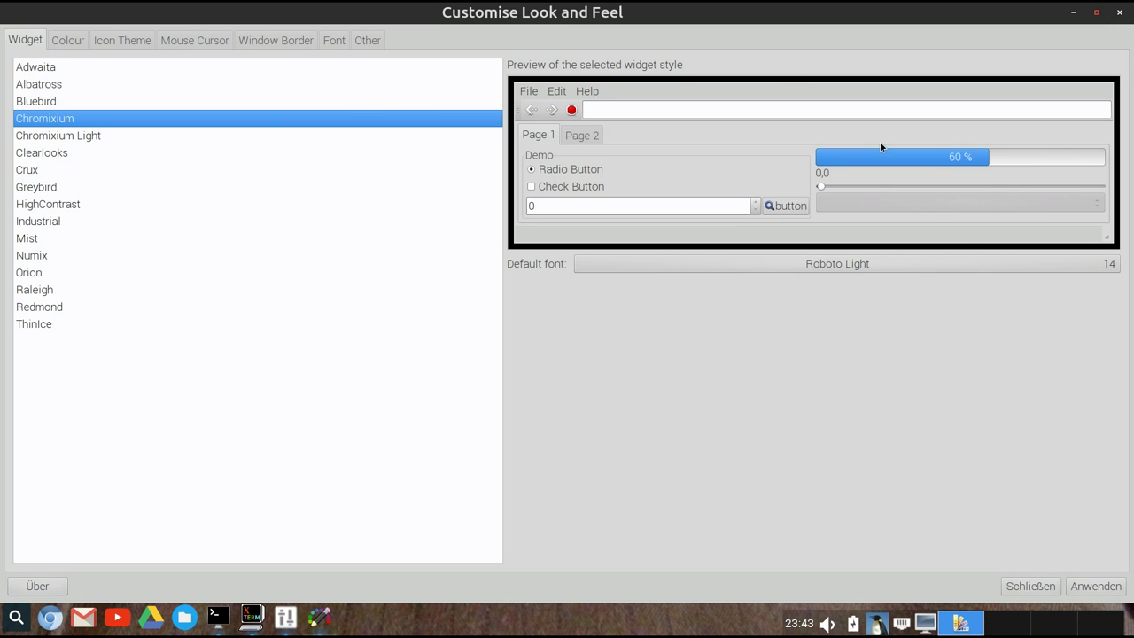
pyautogui.click(821, 263)
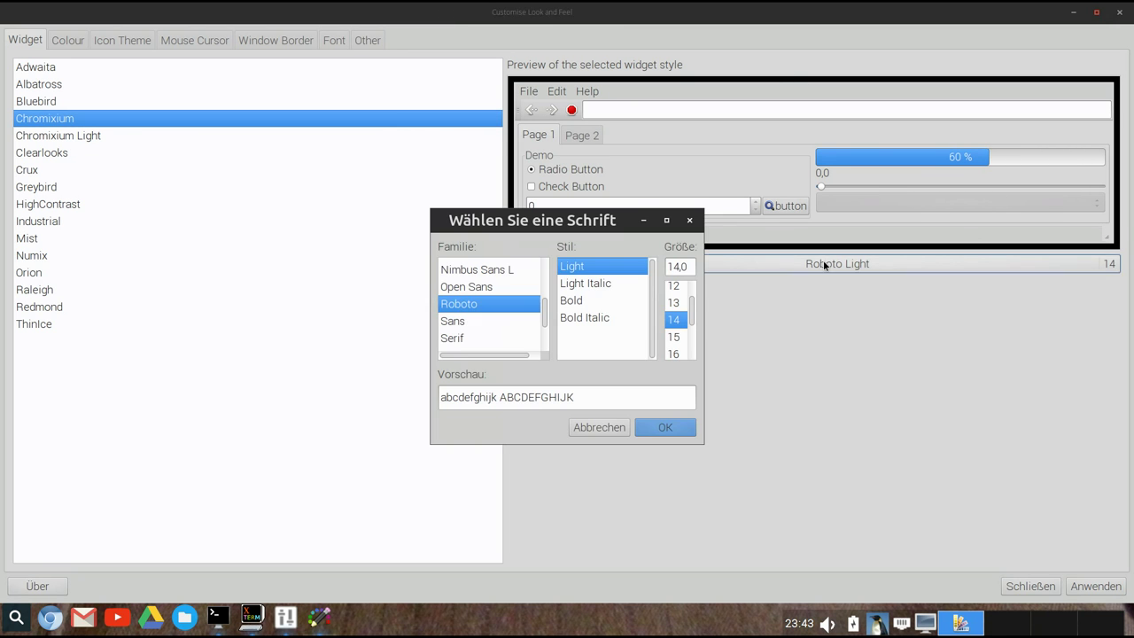
pyautogui.click(607, 429)
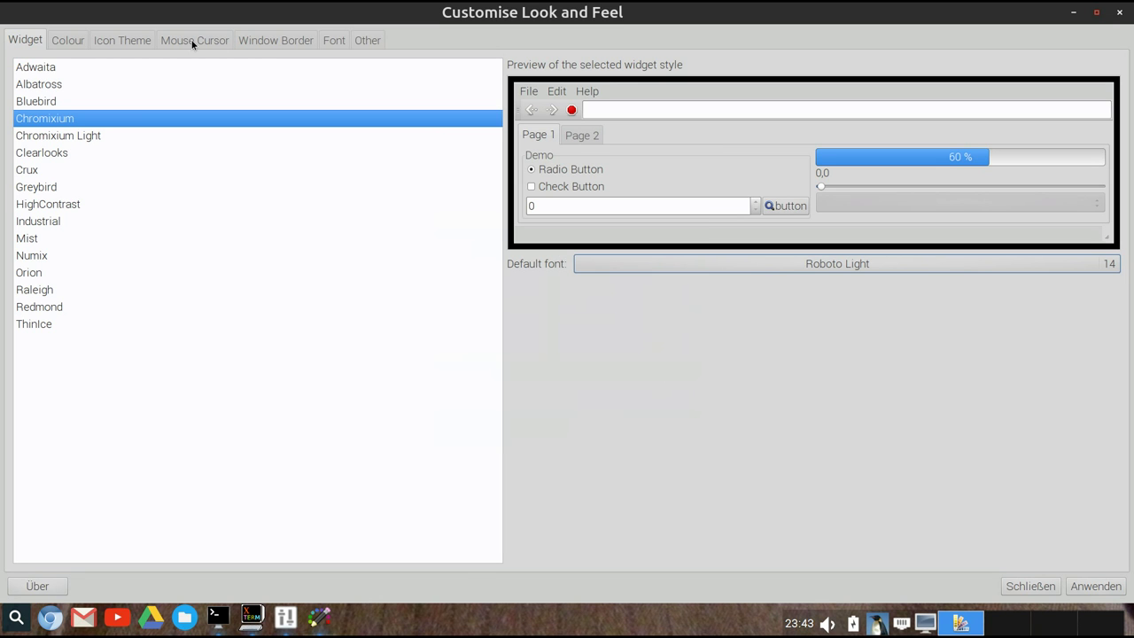
# - Check the window border title bar settings and active title font, and close the theme settings and Control Panel
pyautogui.click(249, 42)
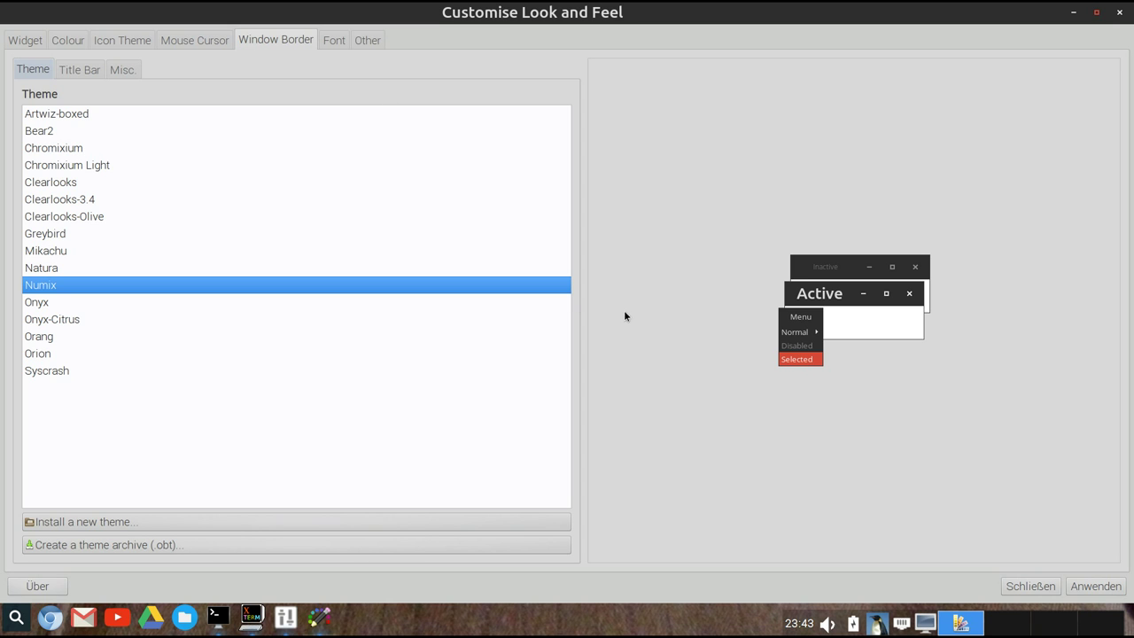
pyautogui.click(86, 71)
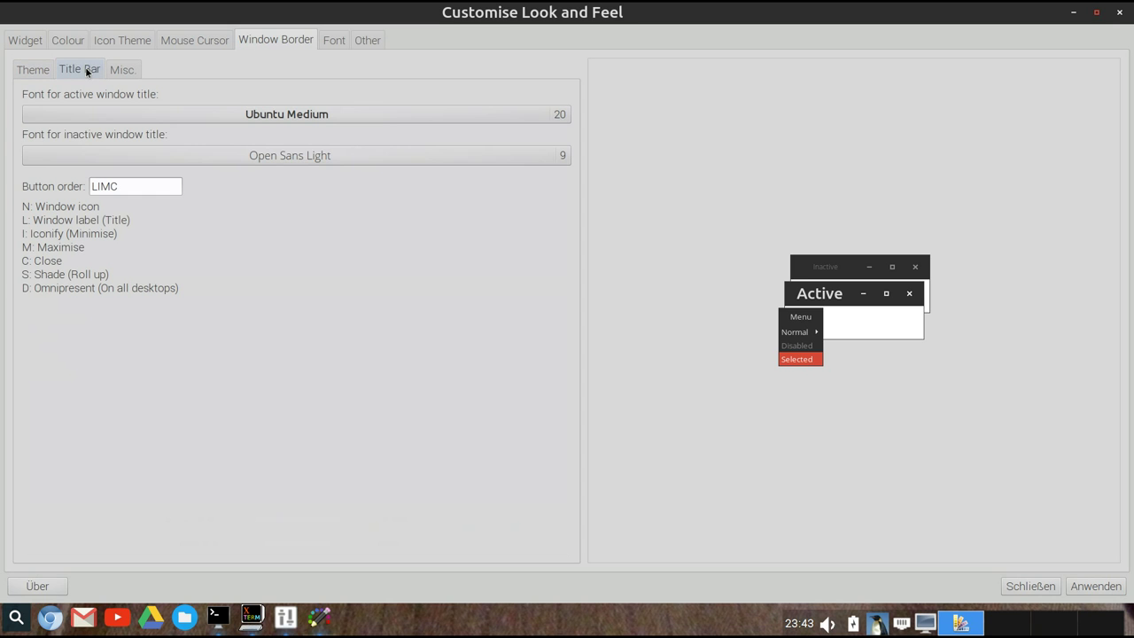
pyautogui.click(424, 114)
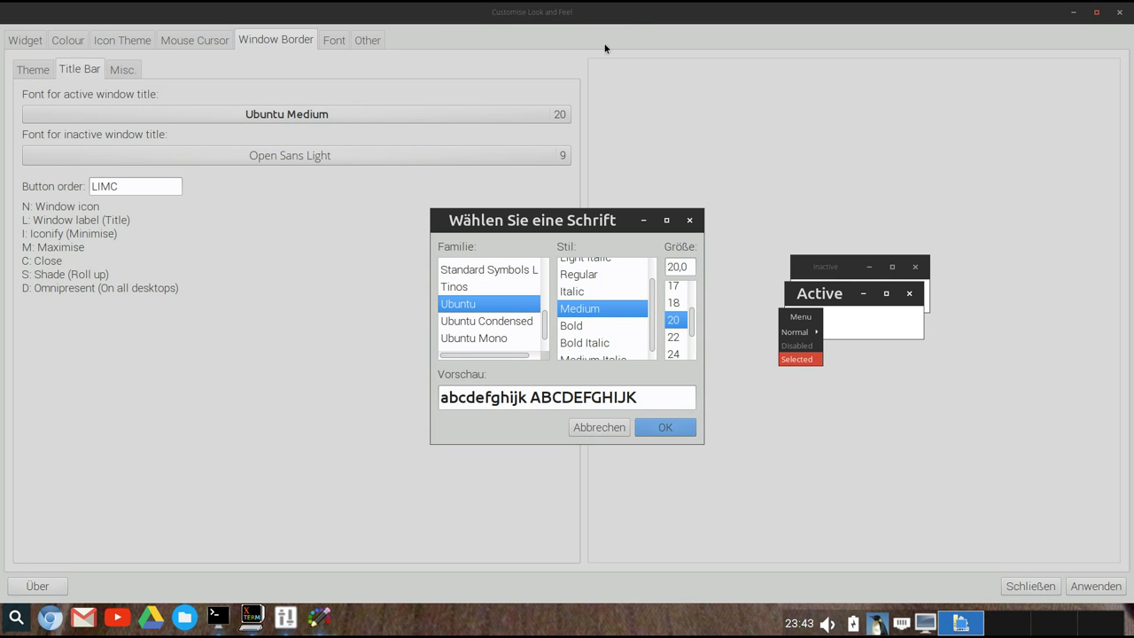
pyautogui.click(675, 426)
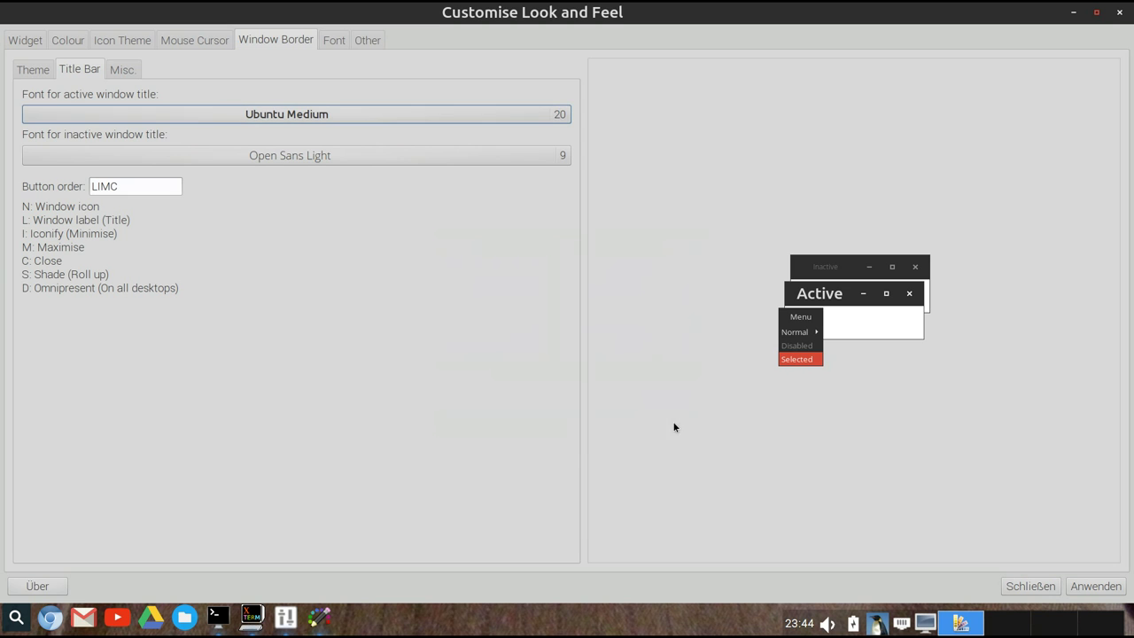
pyautogui.click(1119, 12)
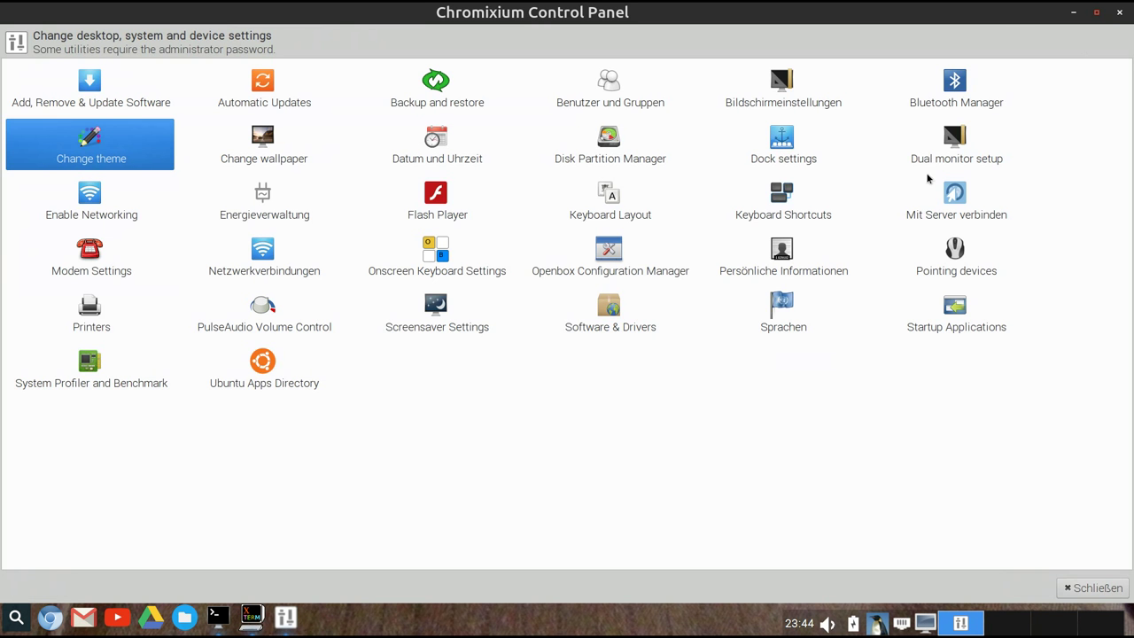
pyautogui.click(1119, 12)
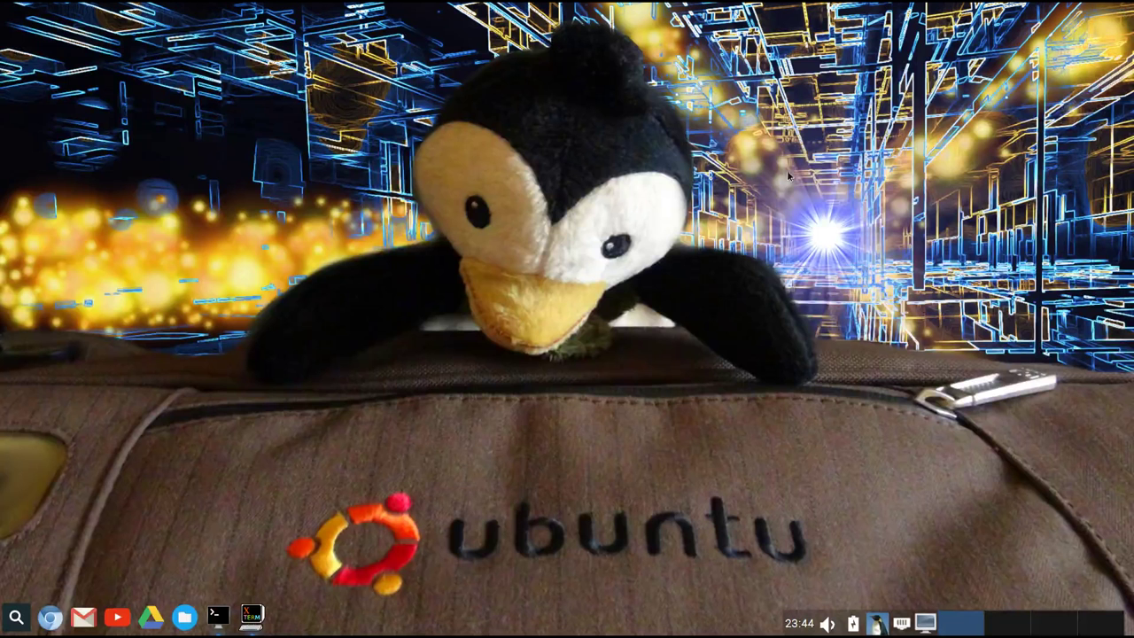
# - Set the dark railway tunnel picture as the desktop wallpaper and move the Nitrogen window aside
pyautogui.rightClick(366, 144)
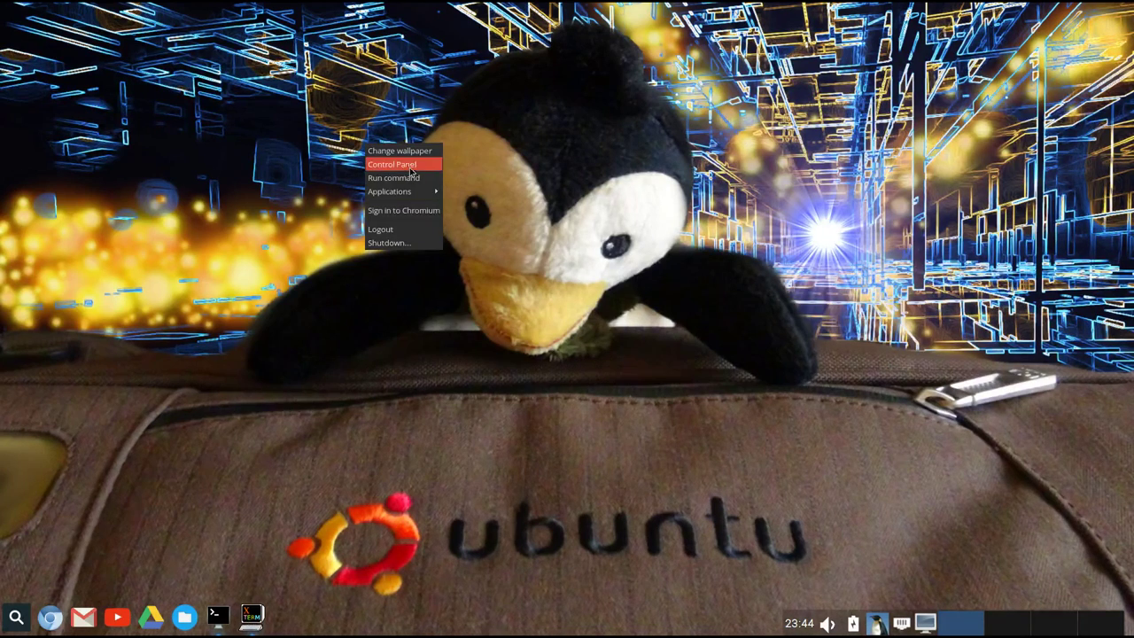
pyautogui.click(406, 152)
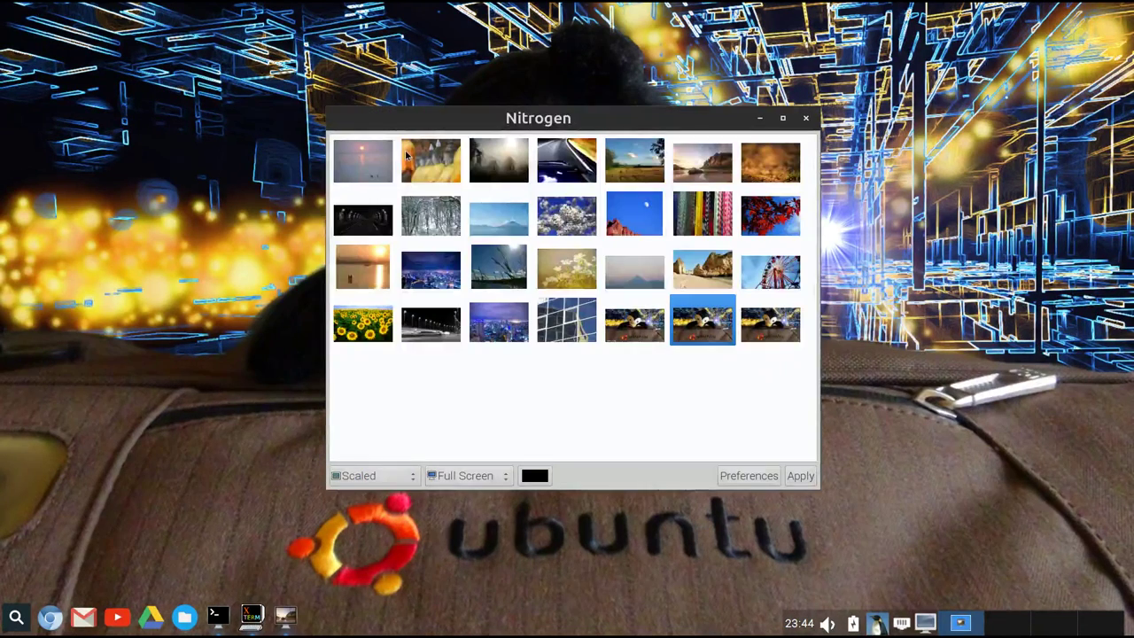
pyautogui.click(377, 224)
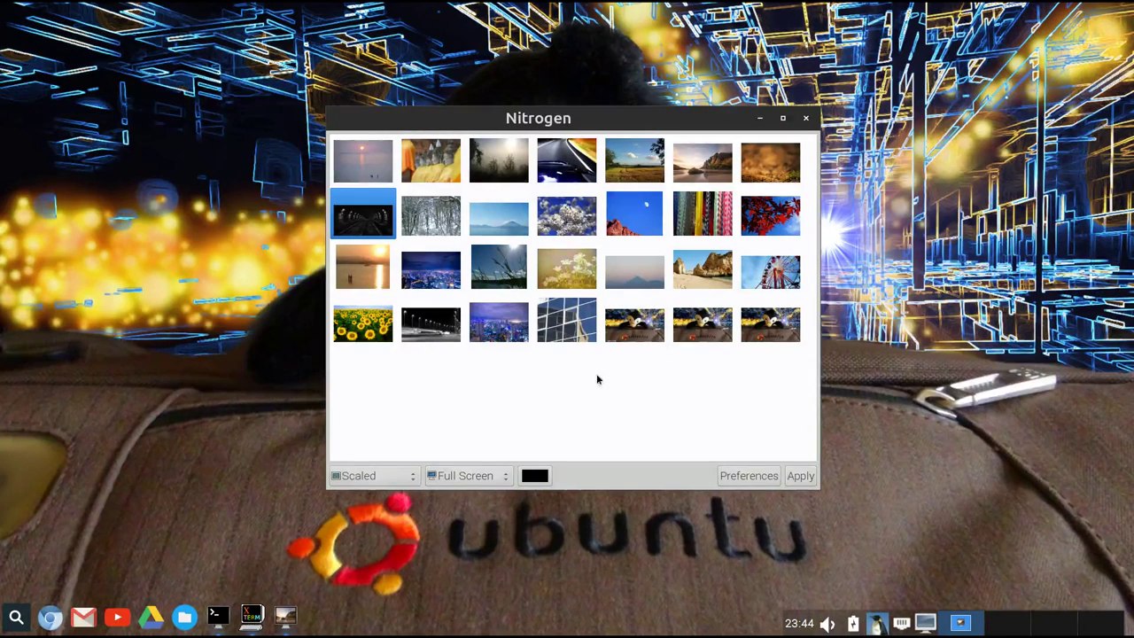
pyautogui.click(799, 476)
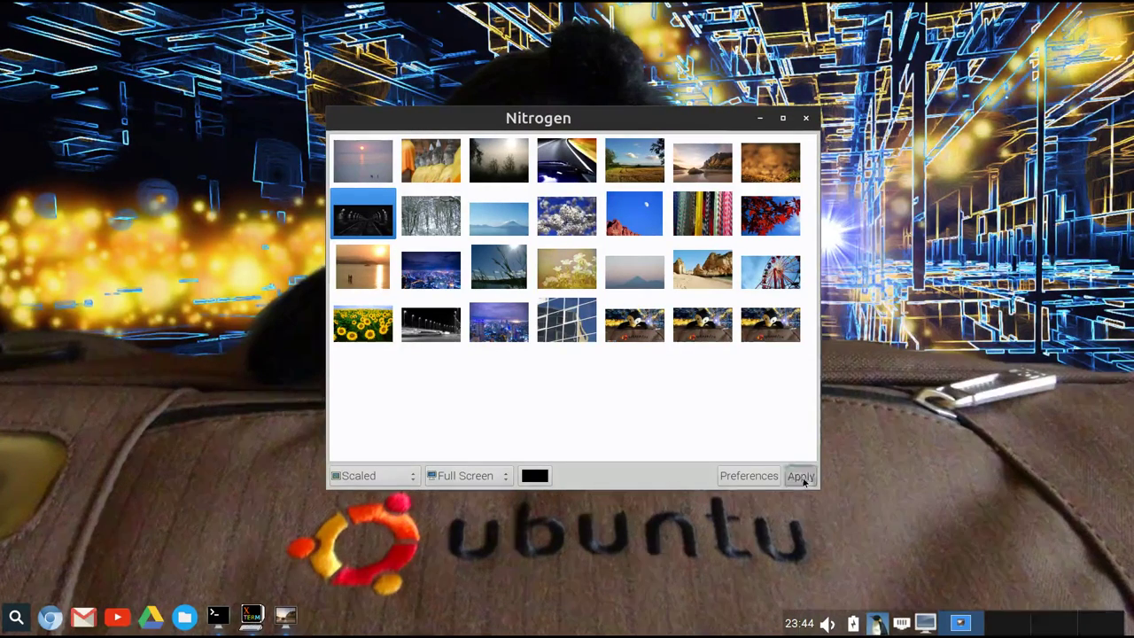
pyautogui.moveTo(714, 119); pyautogui.dragTo(442, 57)
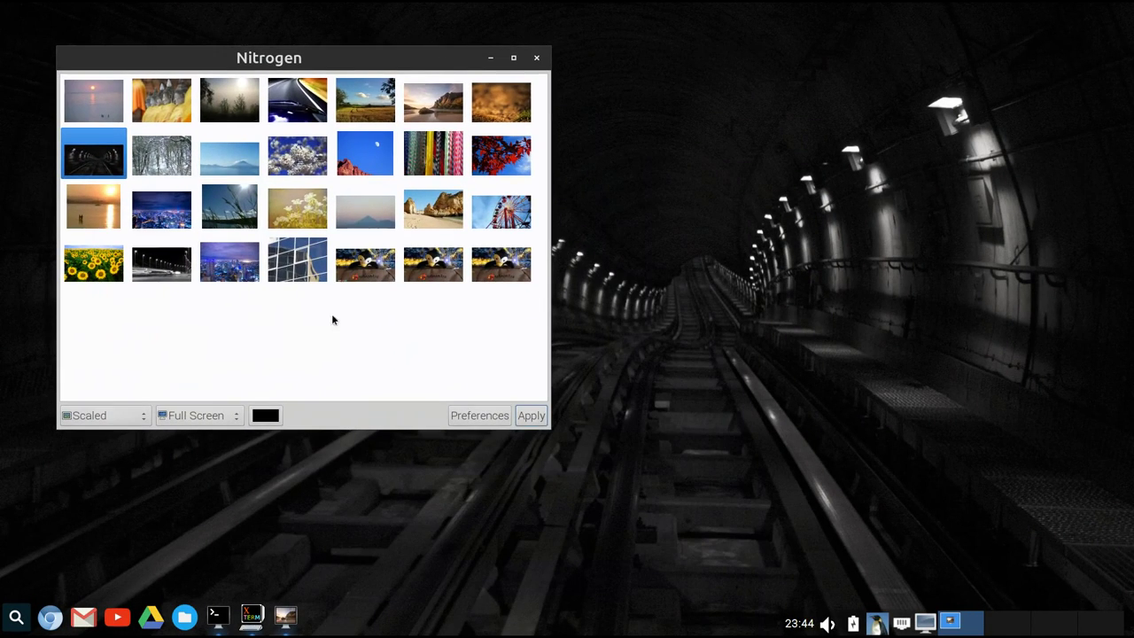
# - Look through the wallpaper scaling modes and target screen choices, and close Nitrogen
pyautogui.click(135, 420)
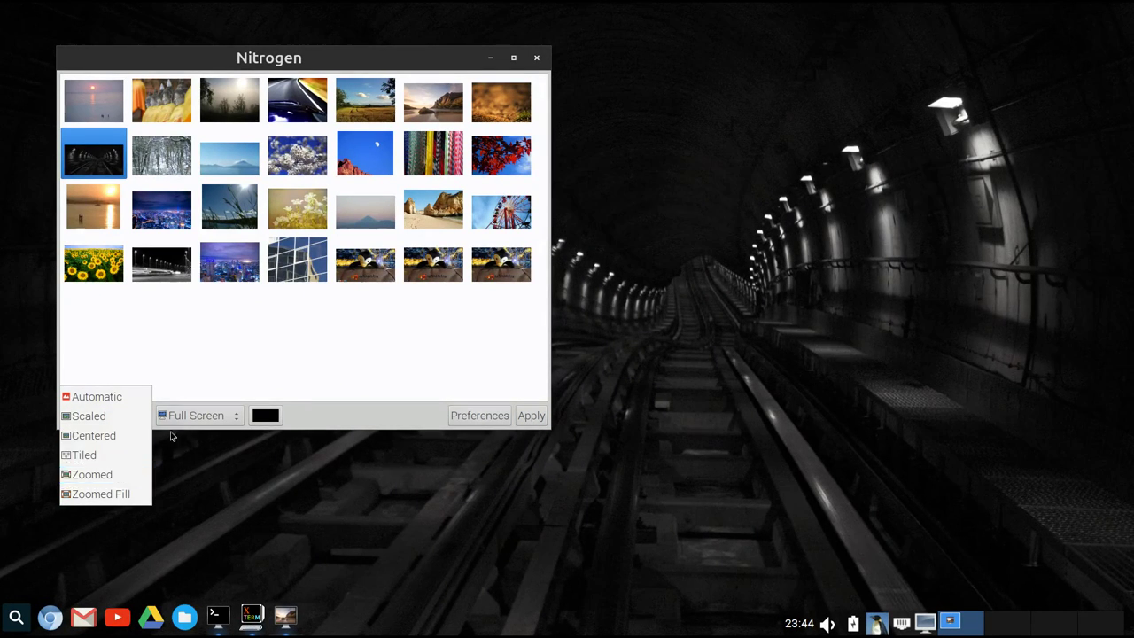
pyautogui.click(195, 418)
pyautogui.click(208, 416)
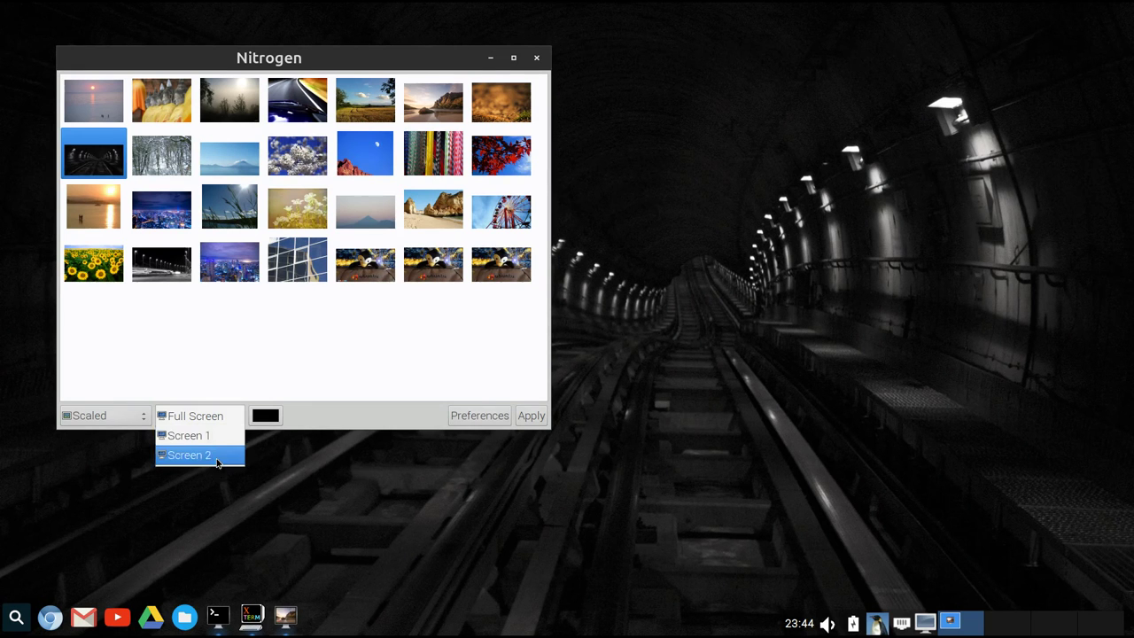
pyautogui.click(301, 423)
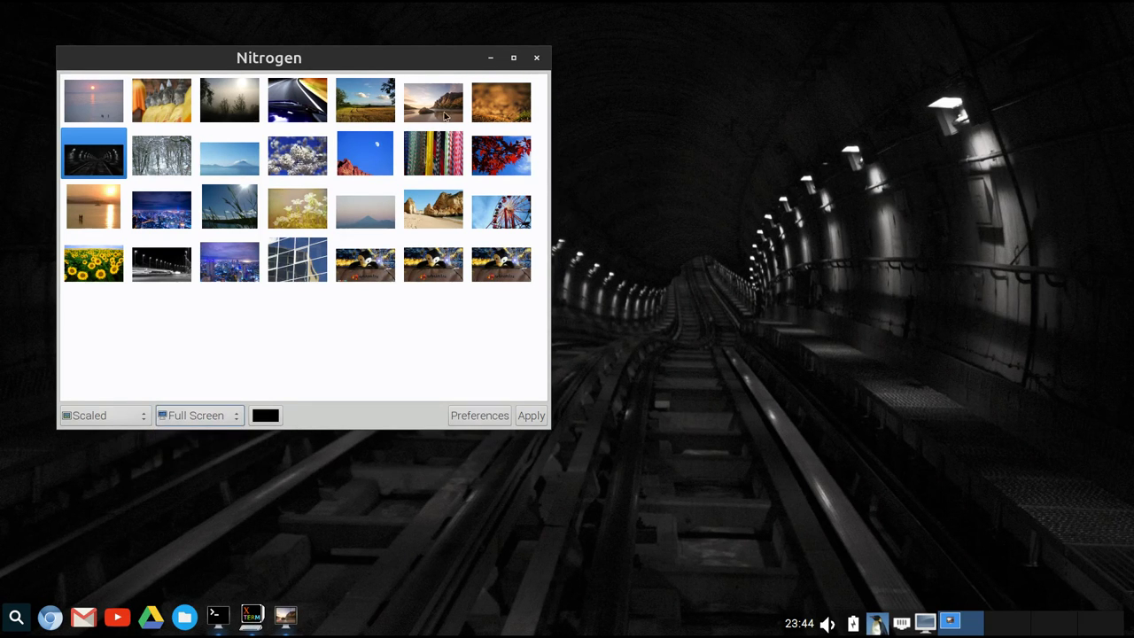
pyautogui.moveTo(423, 60); pyautogui.dragTo(451, 122)
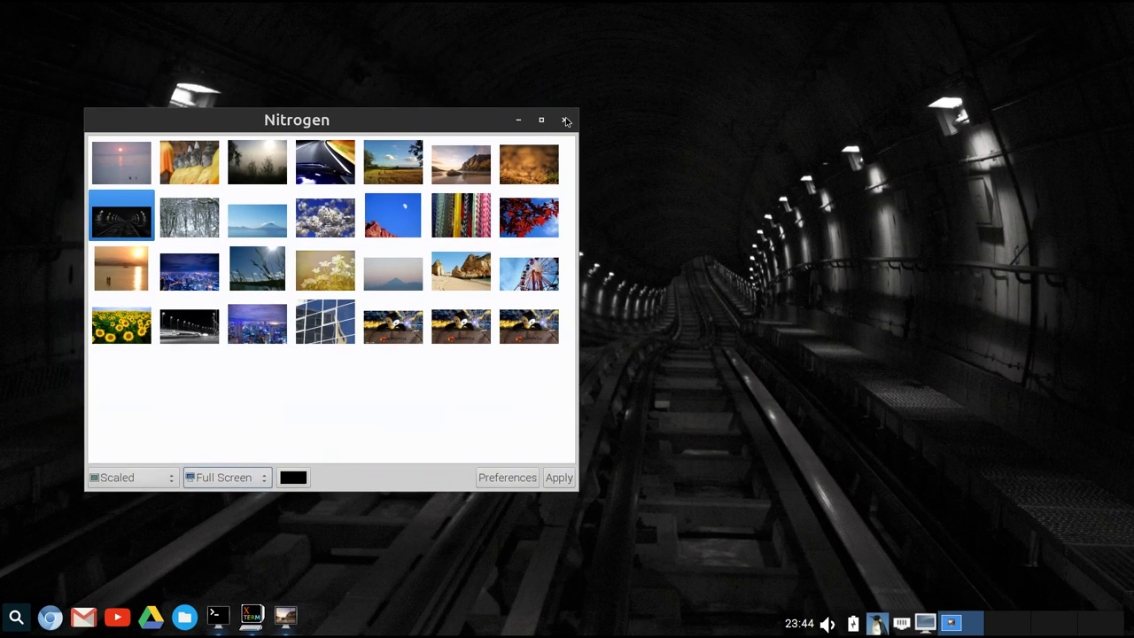
pyautogui.click(566, 120)
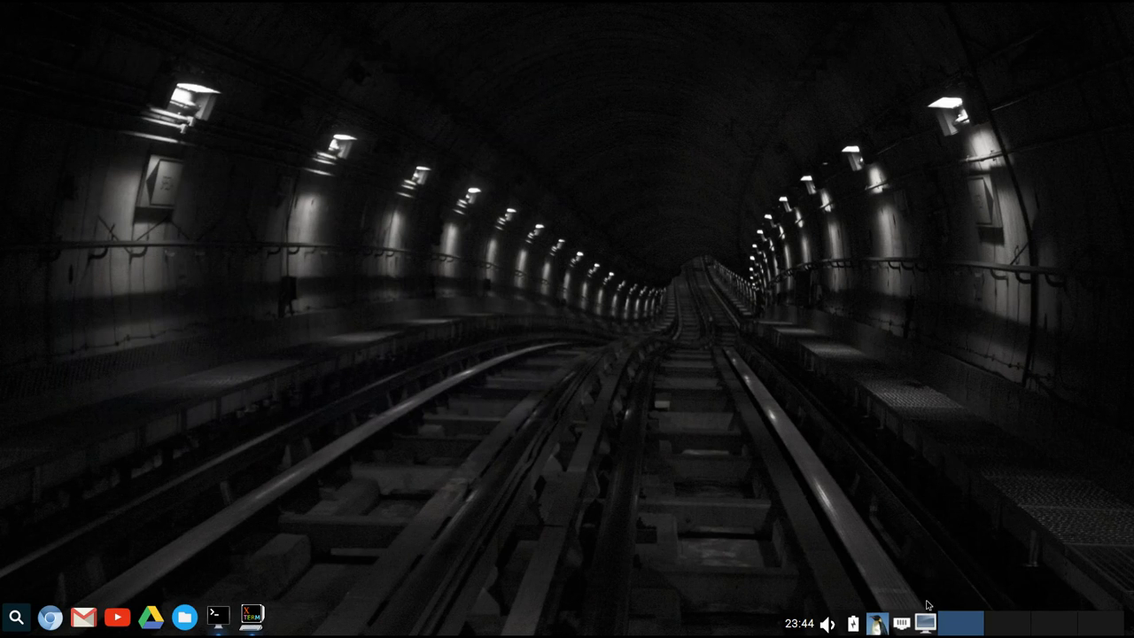
# - Examine the application menu categories, including Systemwerkzeuge, Internet, Zubehör, Einstellungen and Grafik
pyautogui.click(924, 623)
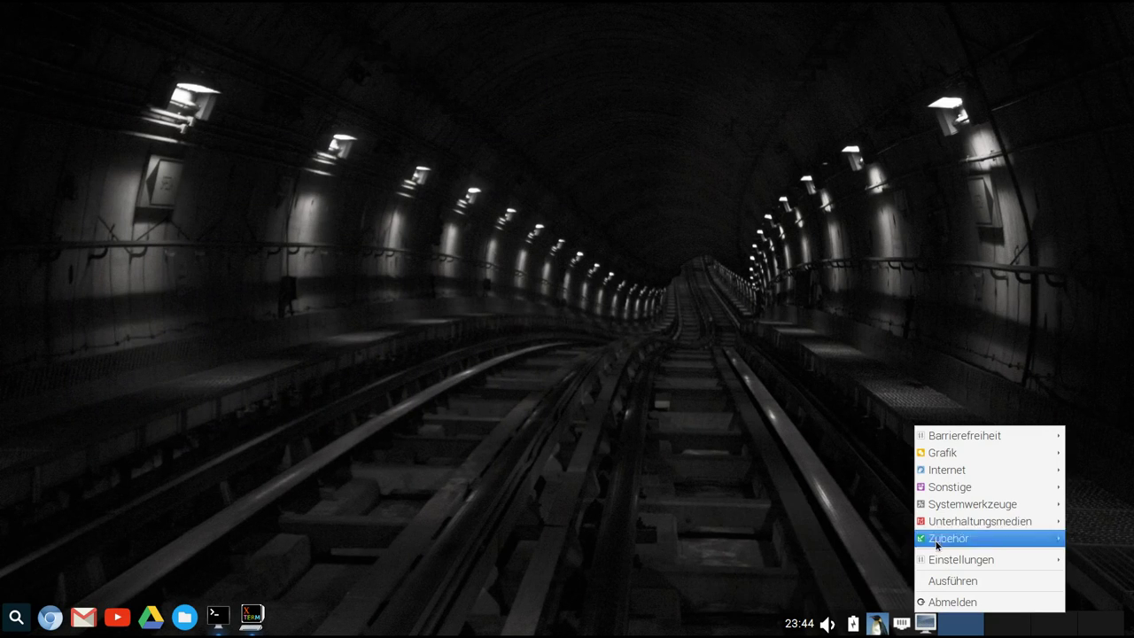
pyautogui.moveTo(934, 504)
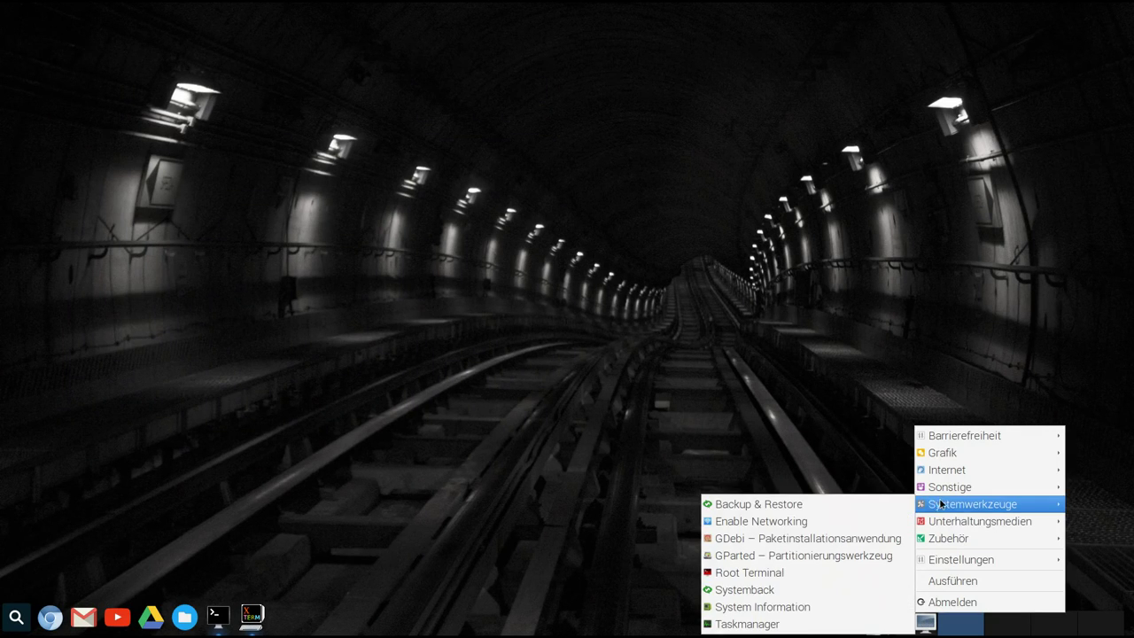
pyautogui.moveTo(945, 470)
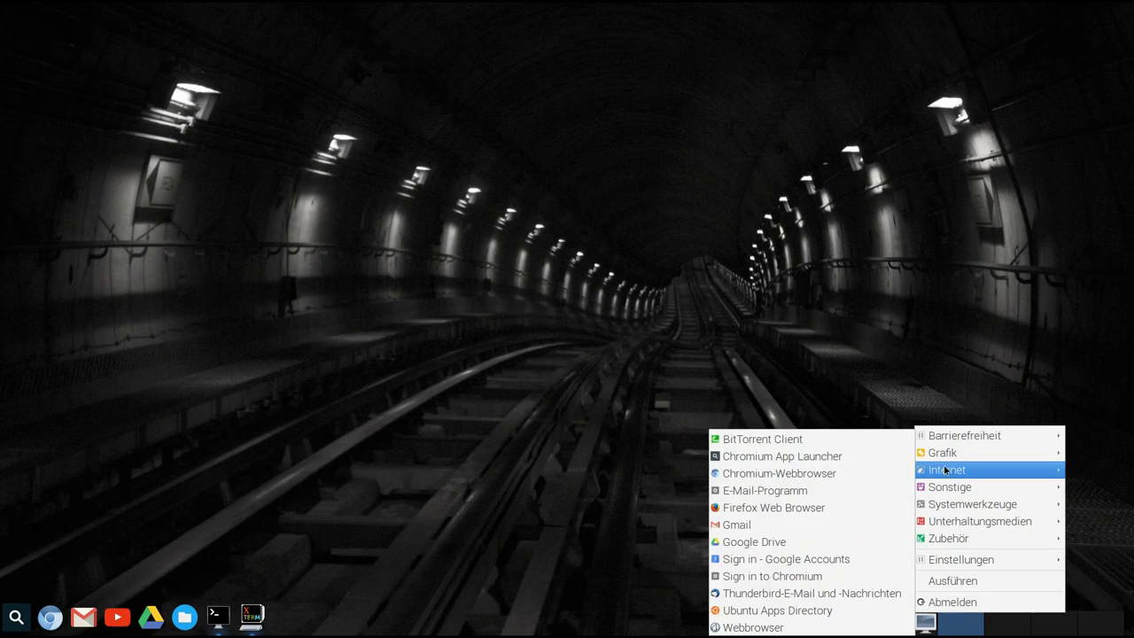
pyautogui.moveTo(952, 541)
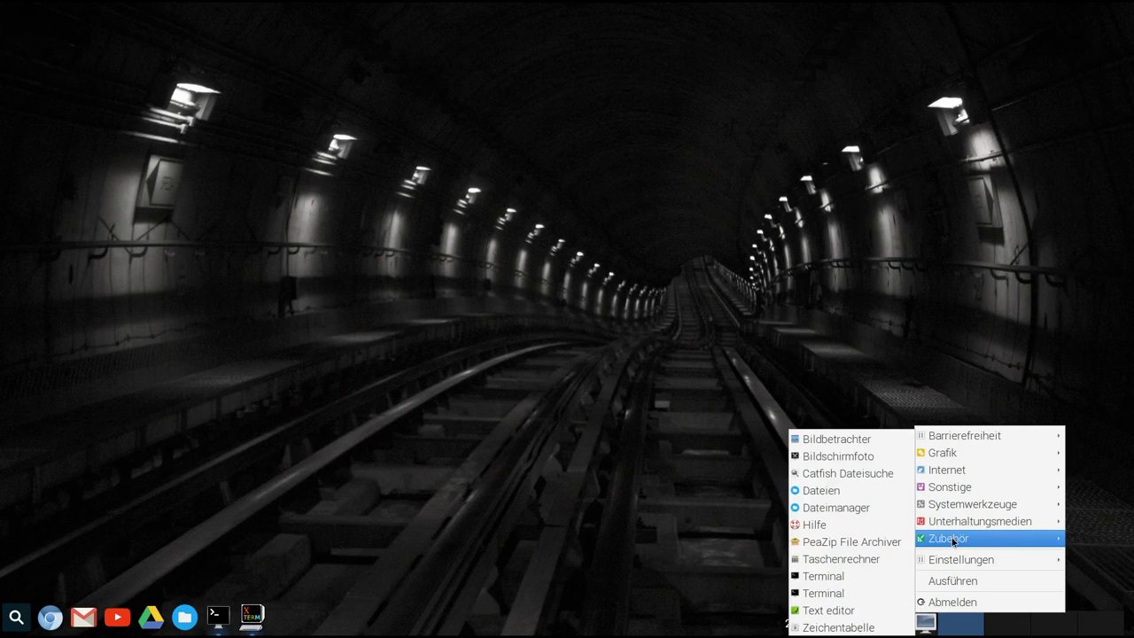
pyautogui.moveTo(957, 564)
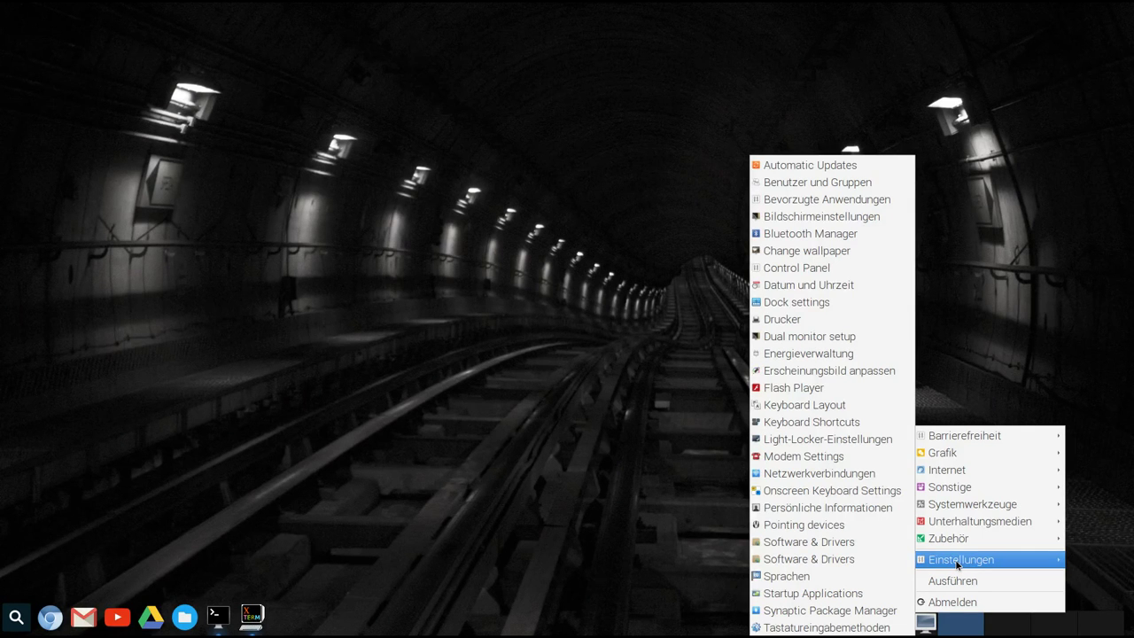
pyautogui.moveTo(968, 514)
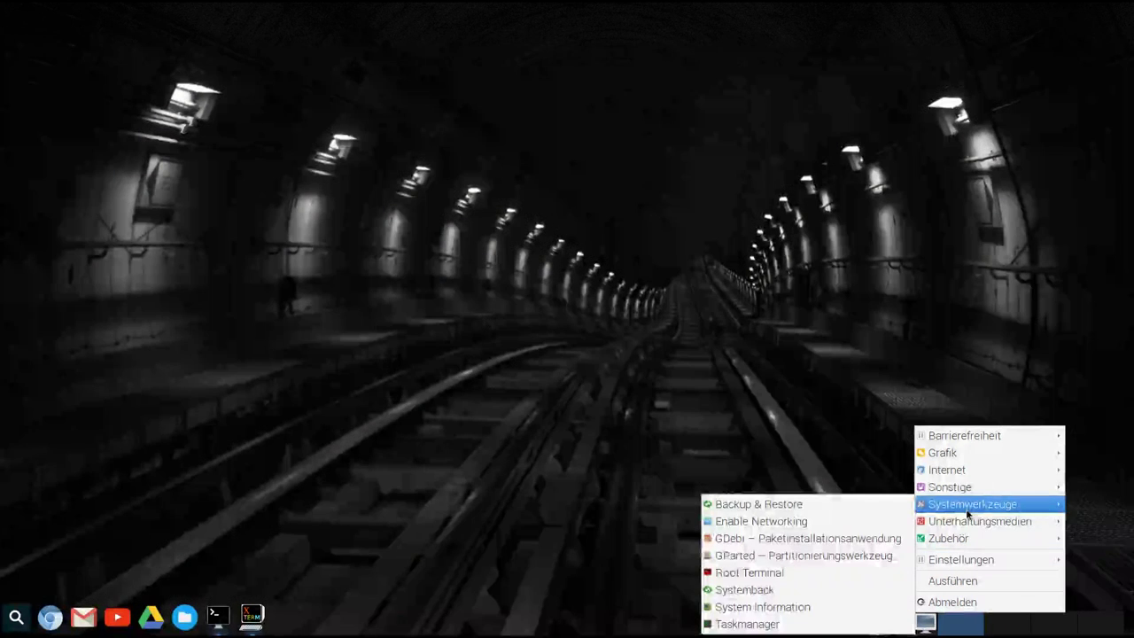
pyautogui.moveTo(965, 486)
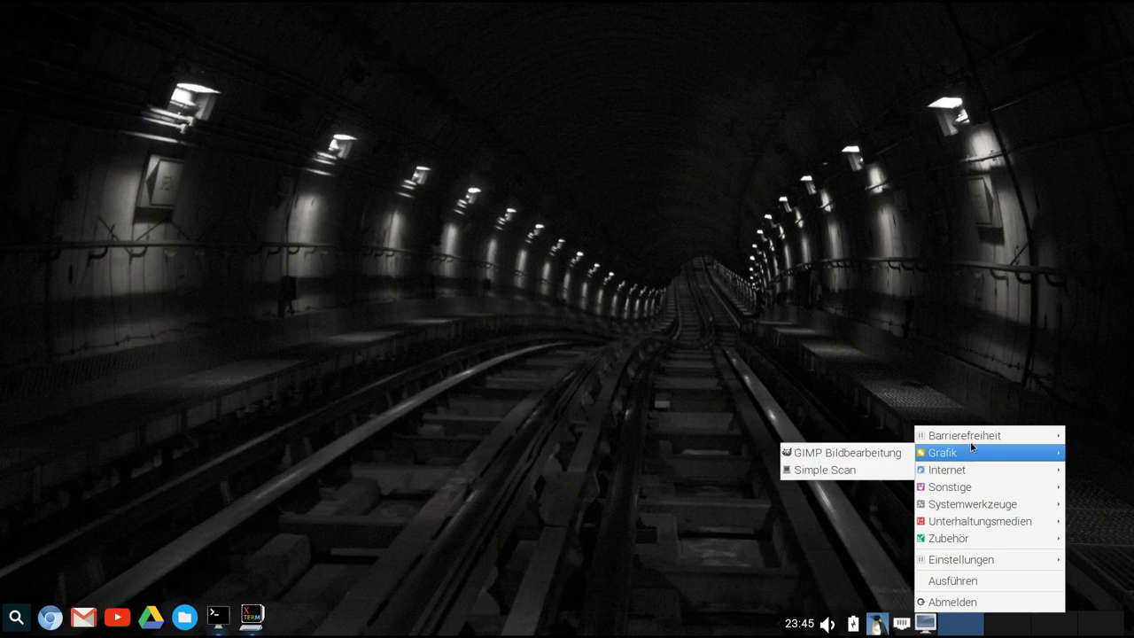
pyautogui.moveTo(972, 437)
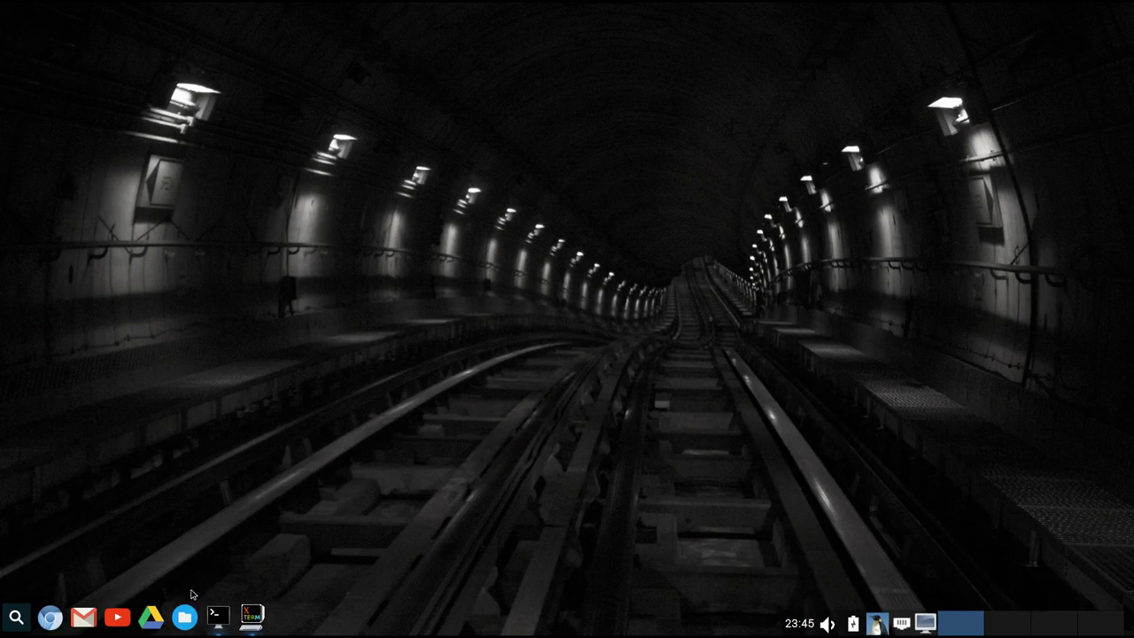
# - Remove the Gmail, YouTube and Google Drive launchers from the dock
pyautogui.rightClick(90, 618)
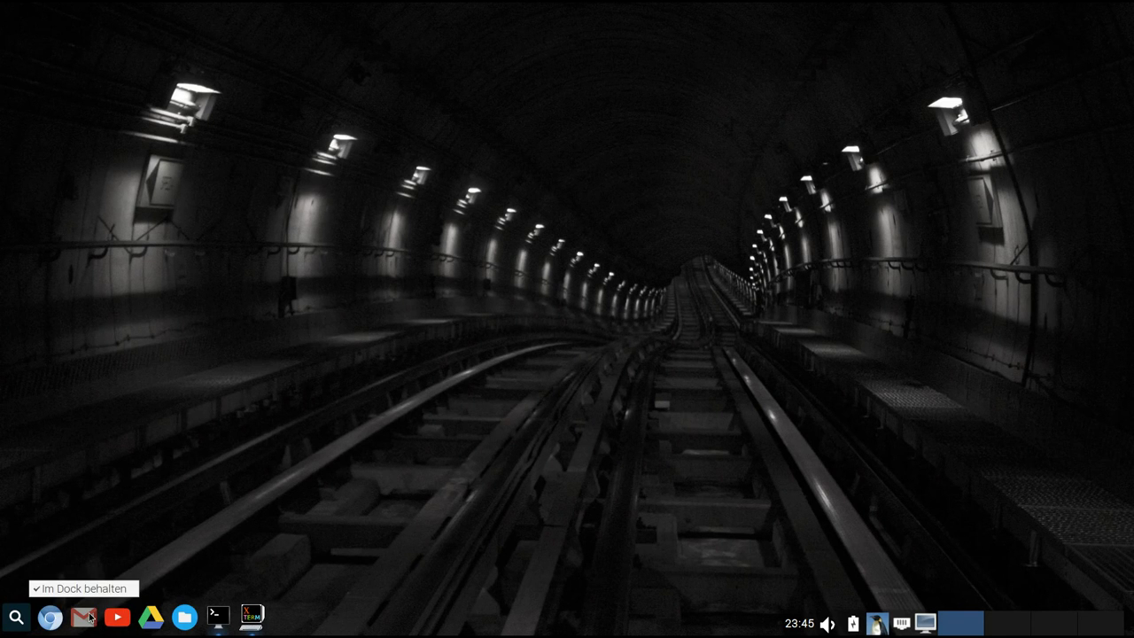
pyautogui.click(82, 590)
pyautogui.rightClick(80, 623)
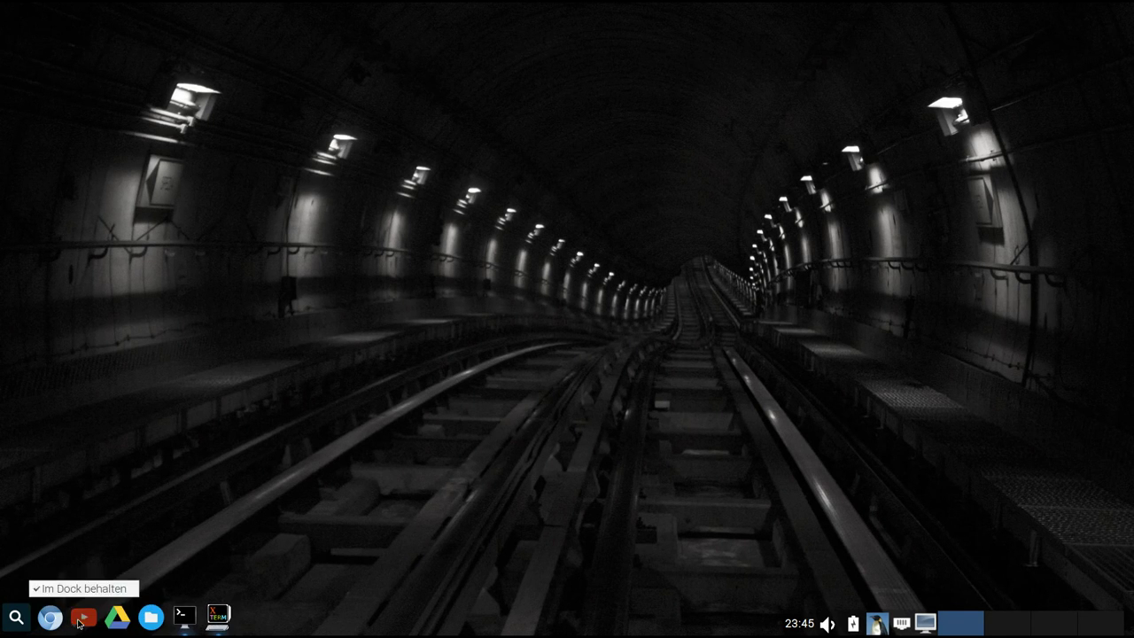
pyautogui.click(78, 590)
pyautogui.rightClick(81, 620)
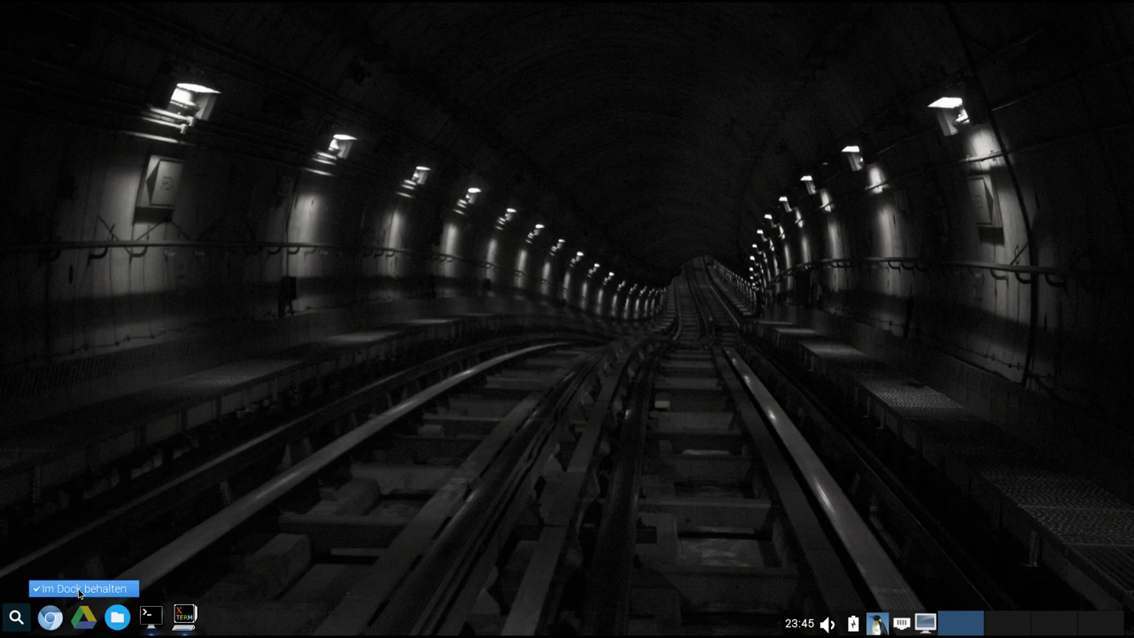
pyautogui.click(79, 590)
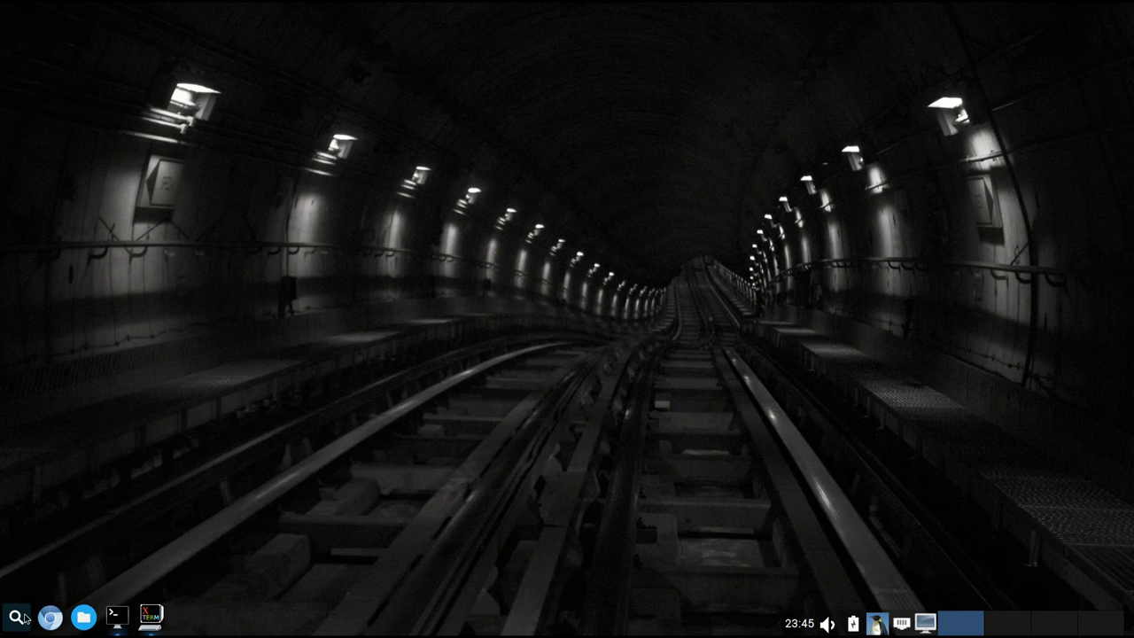
# - Remove the app launcher search icon and the Chromium browser from the dock
pyautogui.rightClick(15, 616)
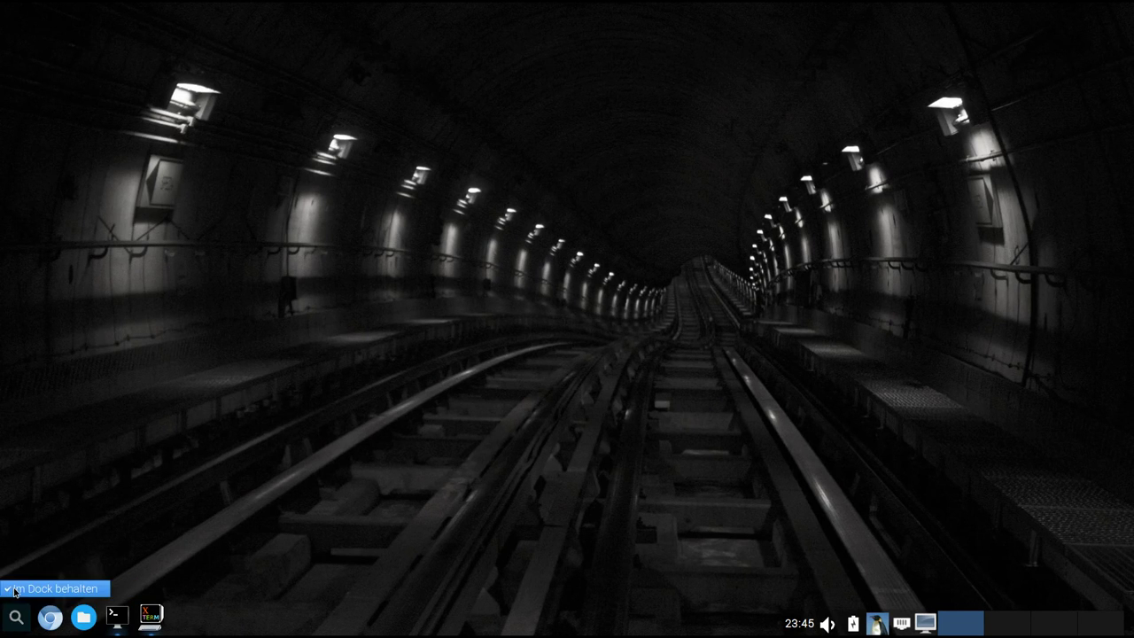
pyautogui.click(16, 590)
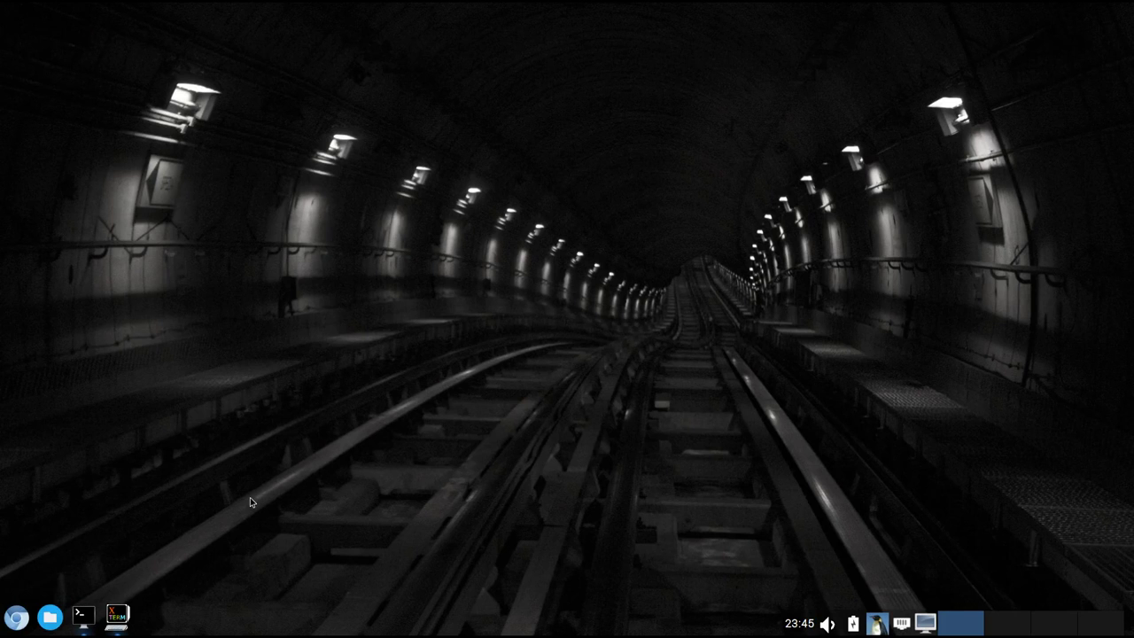
pyautogui.rightClick(16, 618)
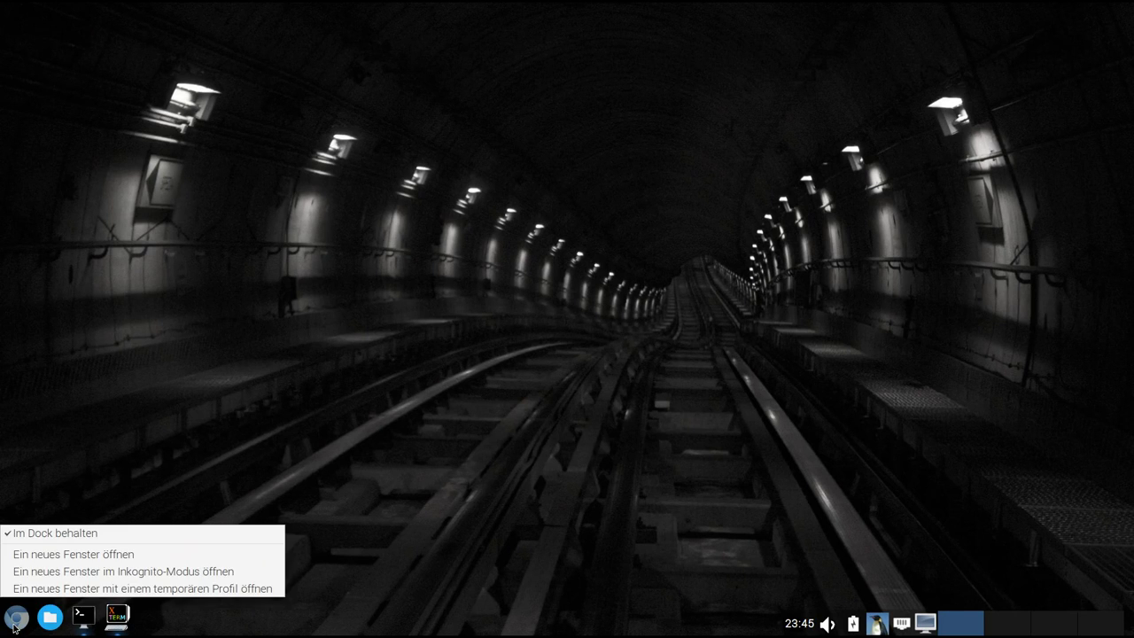
pyautogui.click(55, 534)
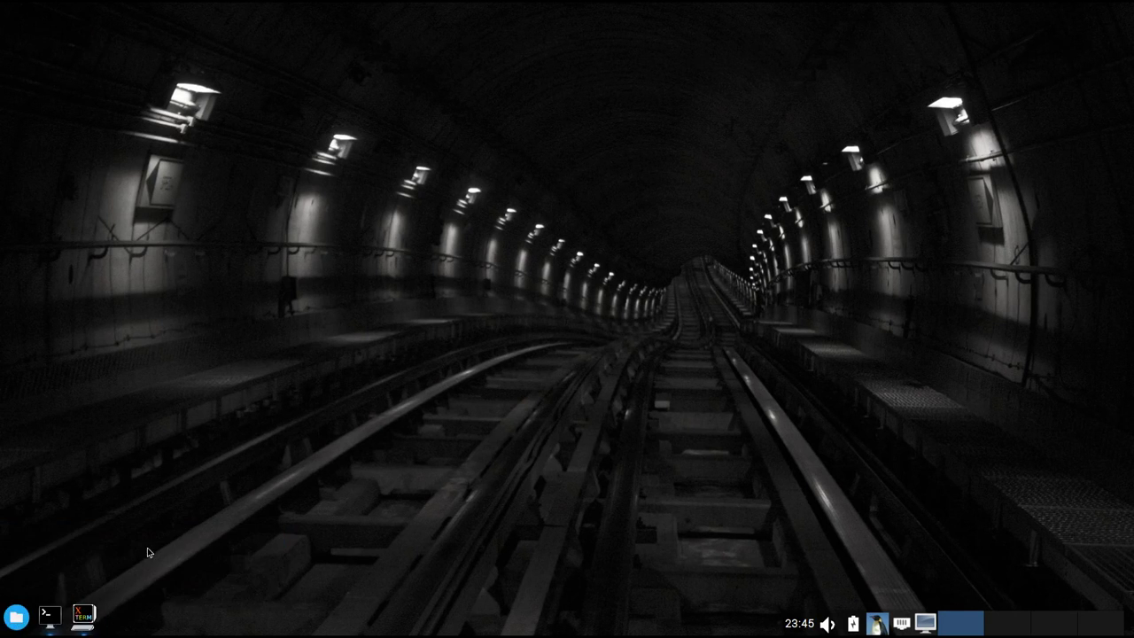
# - Open the file manager from the dock, move its window slightly and close it
pyautogui.click(16, 618)
pyautogui.moveTo(671, 81); pyautogui.dragTo(659, 42)
pyautogui.click(967, 42)
# - Launch Firefox Web Browser from the Internet applications, keep it in the dock and close its window
pyautogui.click(927, 624)
pyautogui.moveTo(959, 476)
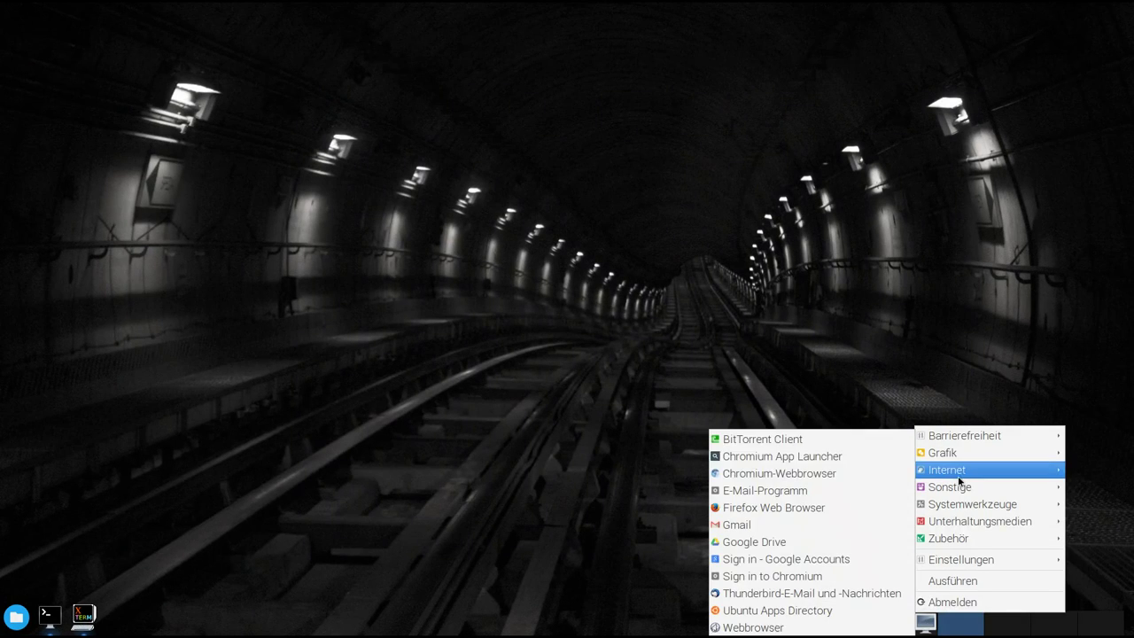
pyautogui.click(776, 507)
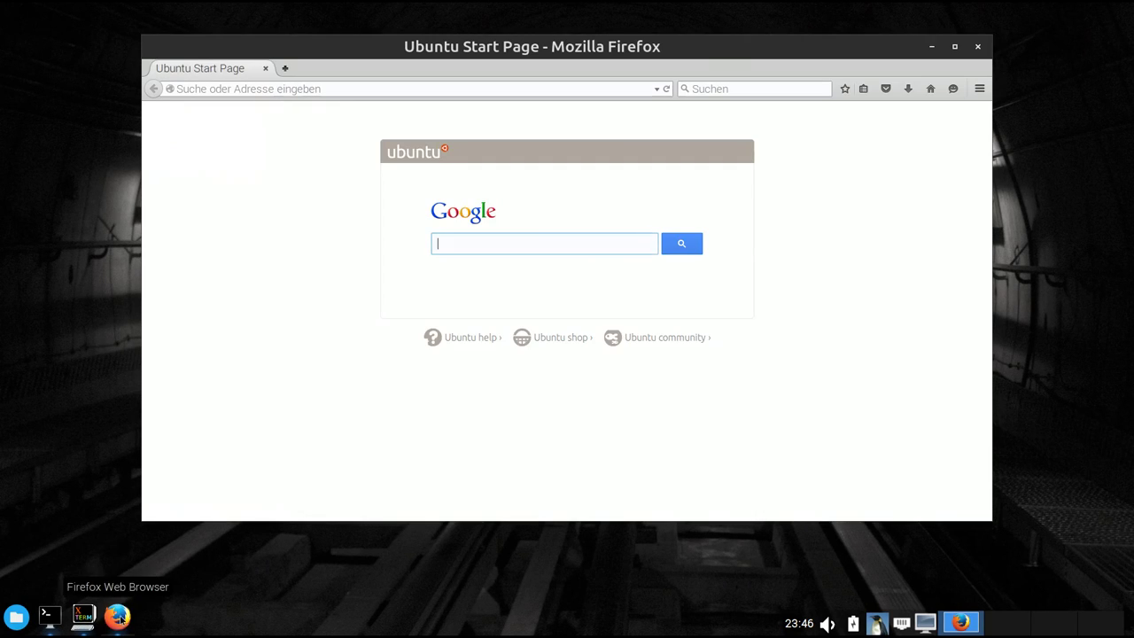
pyautogui.rightClick(122, 618)
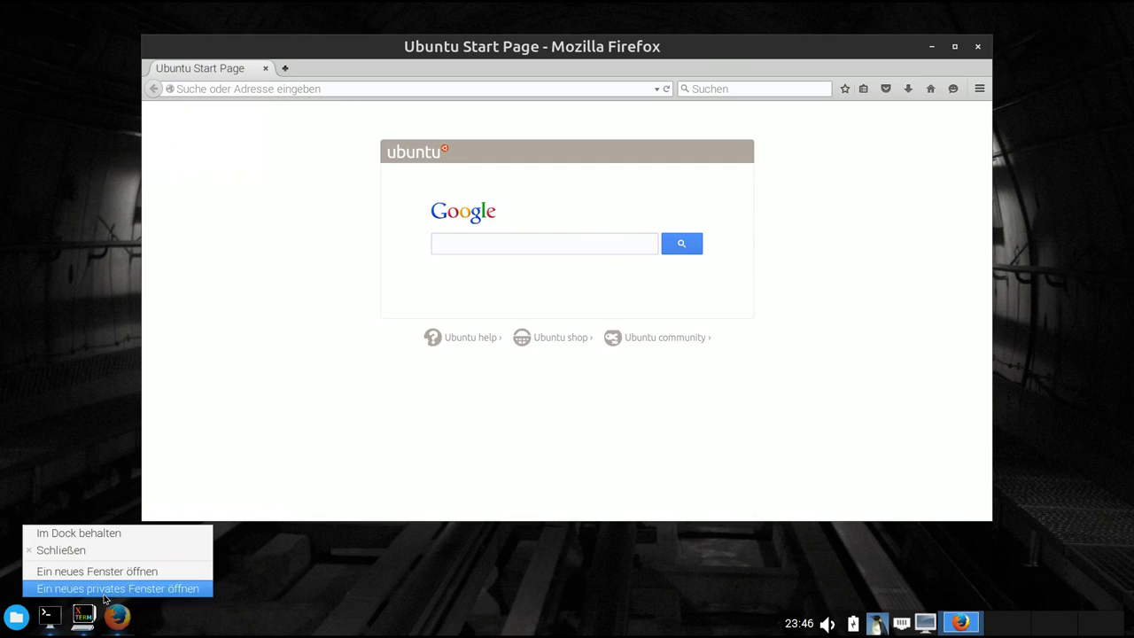
pyautogui.click(78, 535)
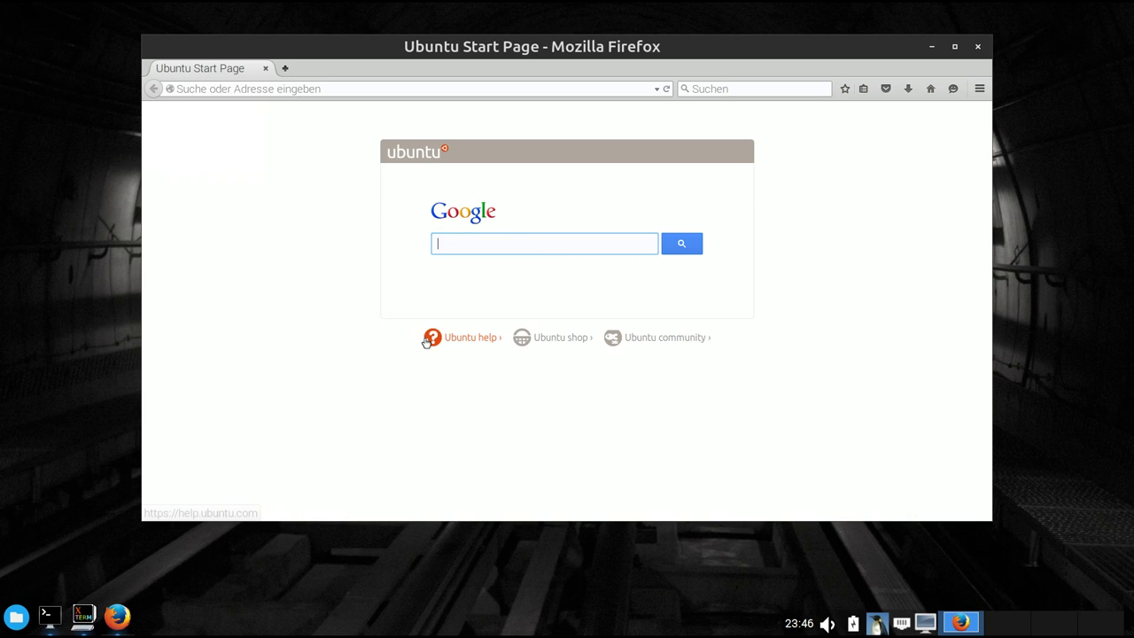
pyautogui.click(979, 47)
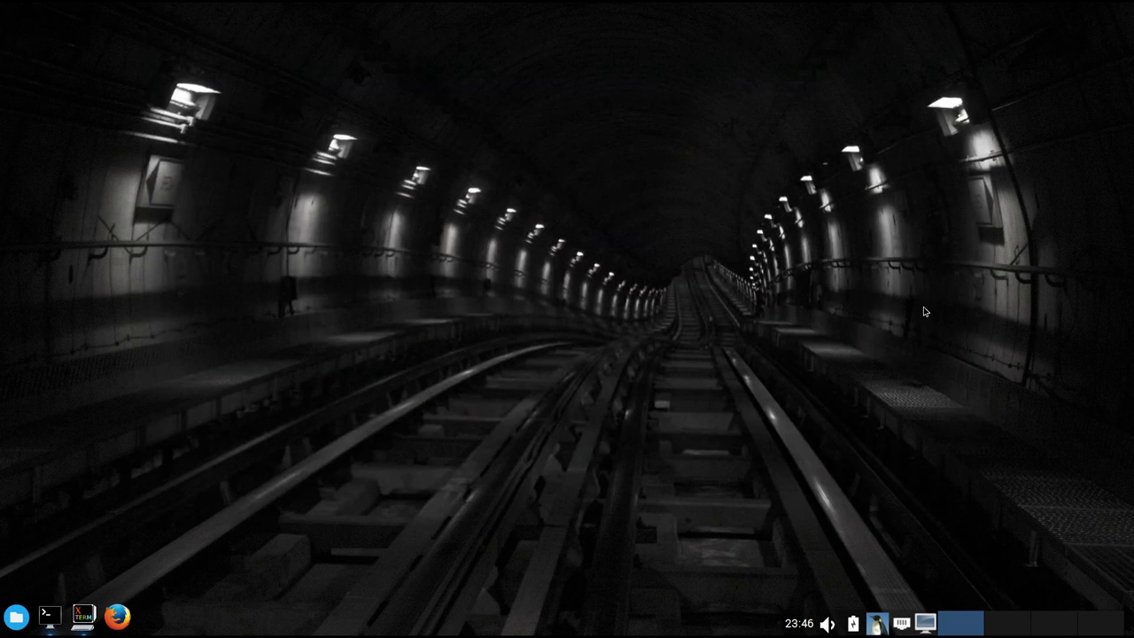
# - Launch Thunderbird from the Internet applications and move its window toward the middle of the desktop
pyautogui.click(924, 625)
pyautogui.moveTo(962, 474)
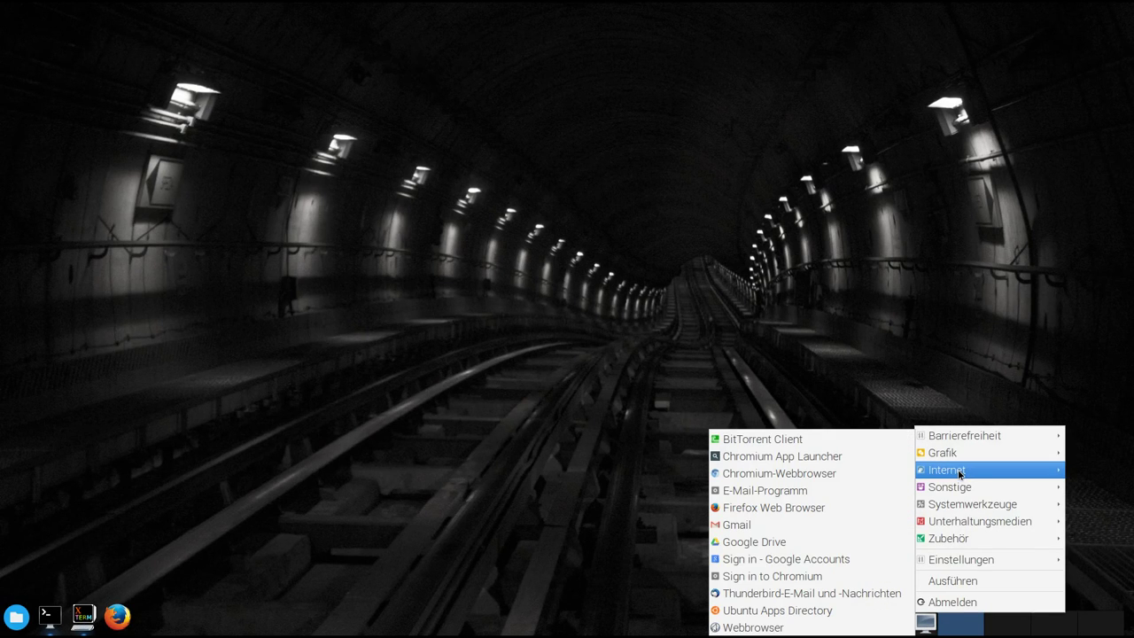
pyautogui.click(788, 595)
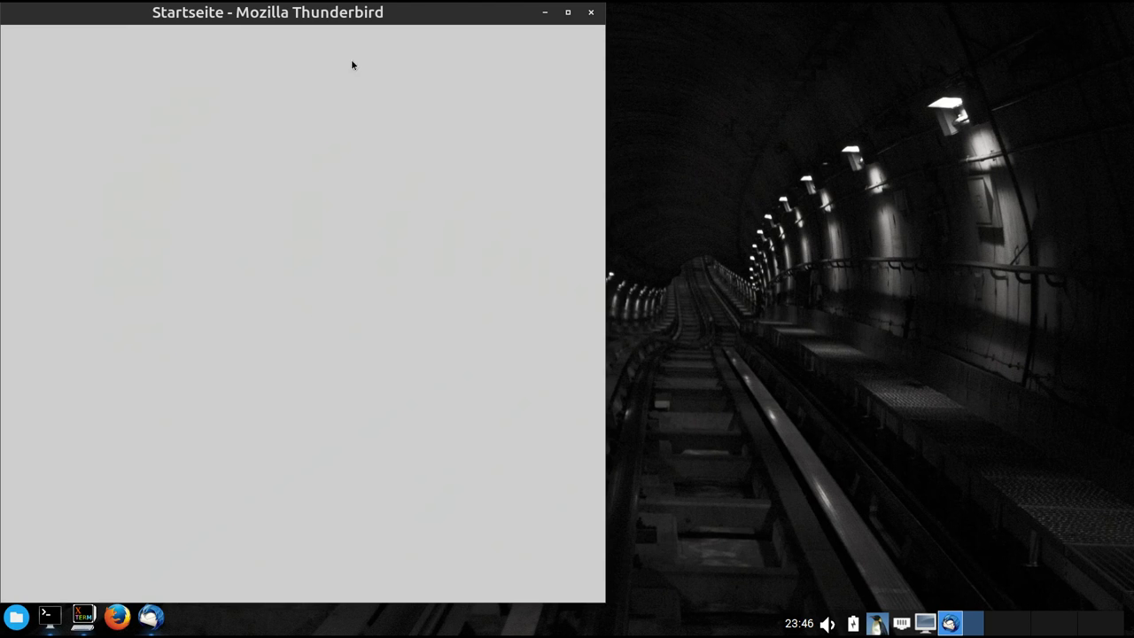
pyautogui.moveTo(353, 19); pyautogui.dragTo(557, 19)
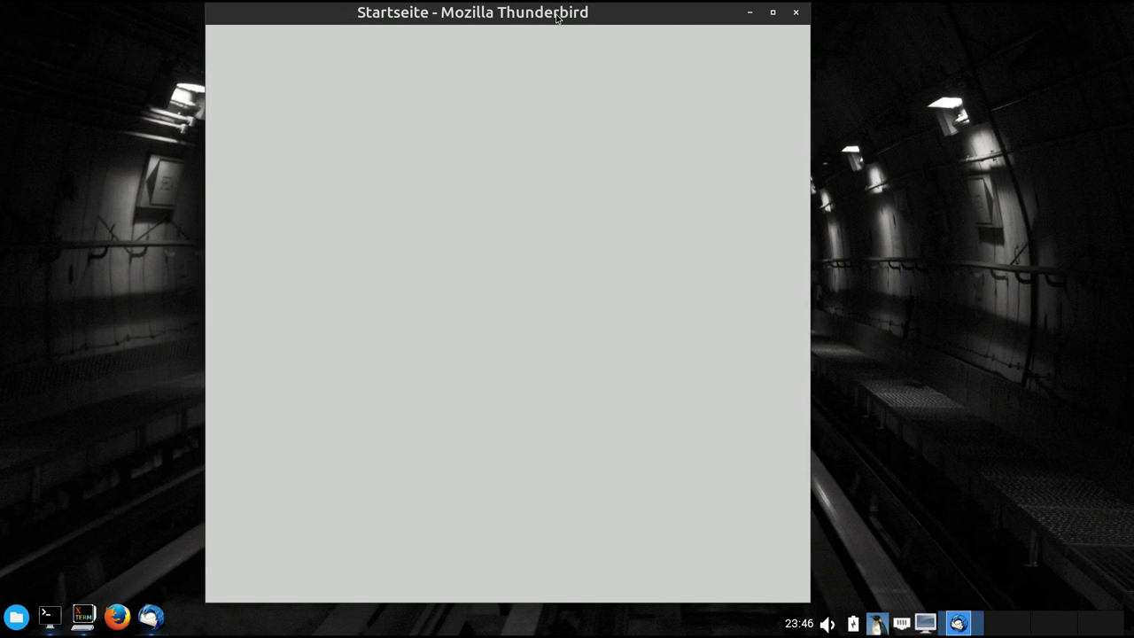